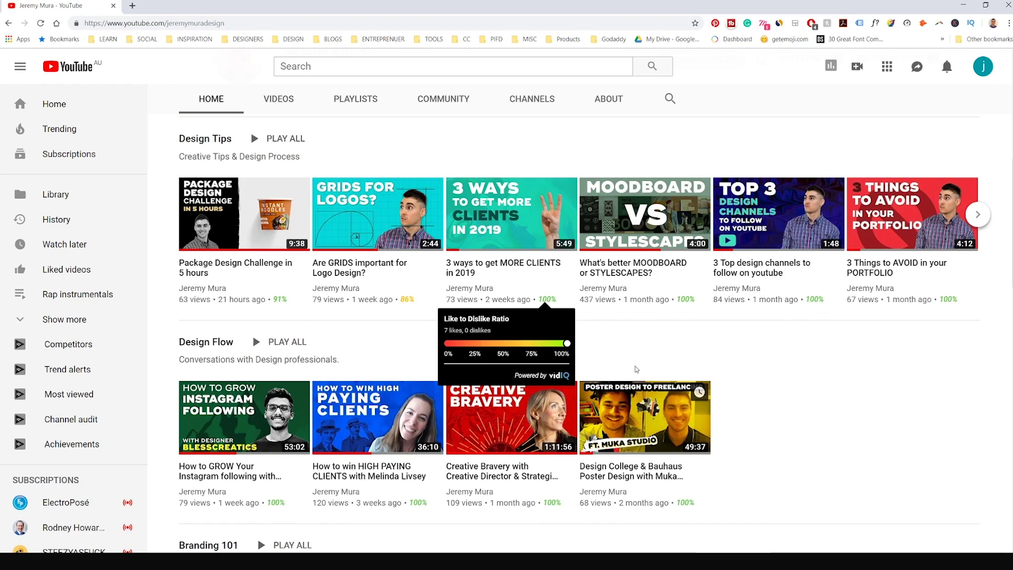
Browse the Design Tips, Design Flow and Branding 101 video rows on the channel's home page.
scroll(734, 317, "down", 1)
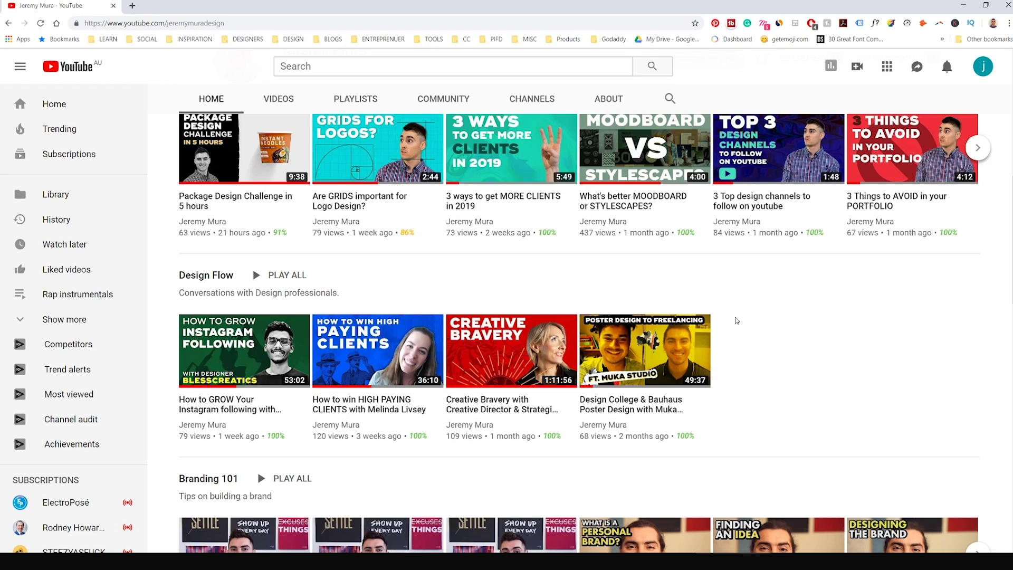
scroll(779, 322, "down", 1)
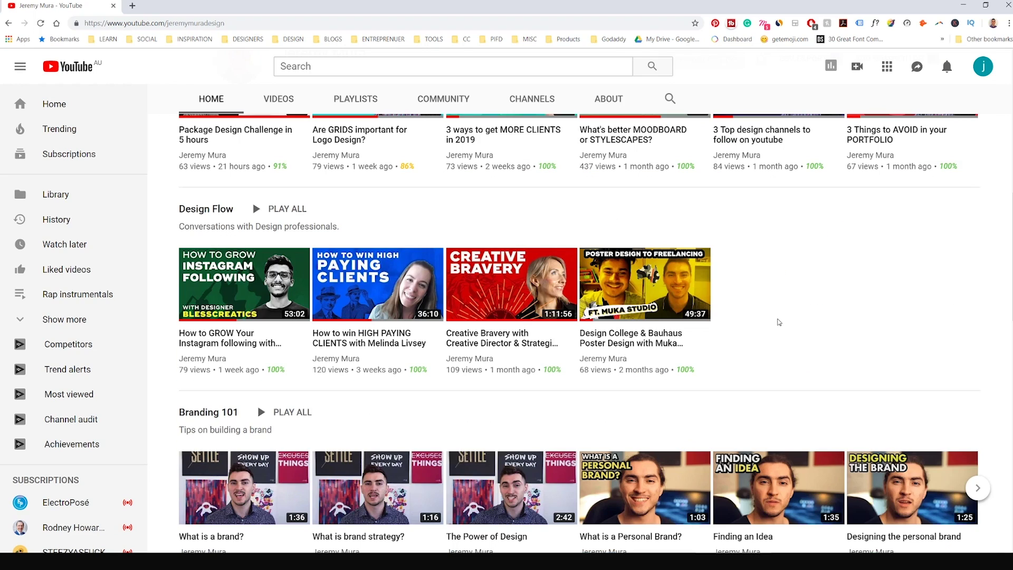
scroll(778, 322, "down", 2)
scroll(776, 233, "down", 1)
scroll(776, 232, "down", 9)
scroll(774, 233, "up", 13)
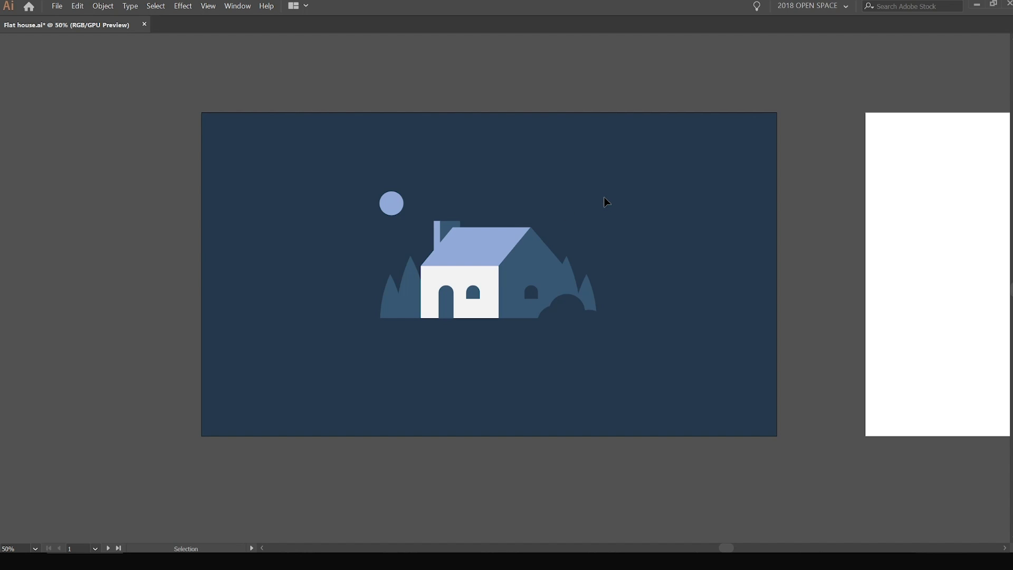
Examine the finished flat house illustrations in their blue, green and brown colour versions.
scroll(464, 188, "up", 1)
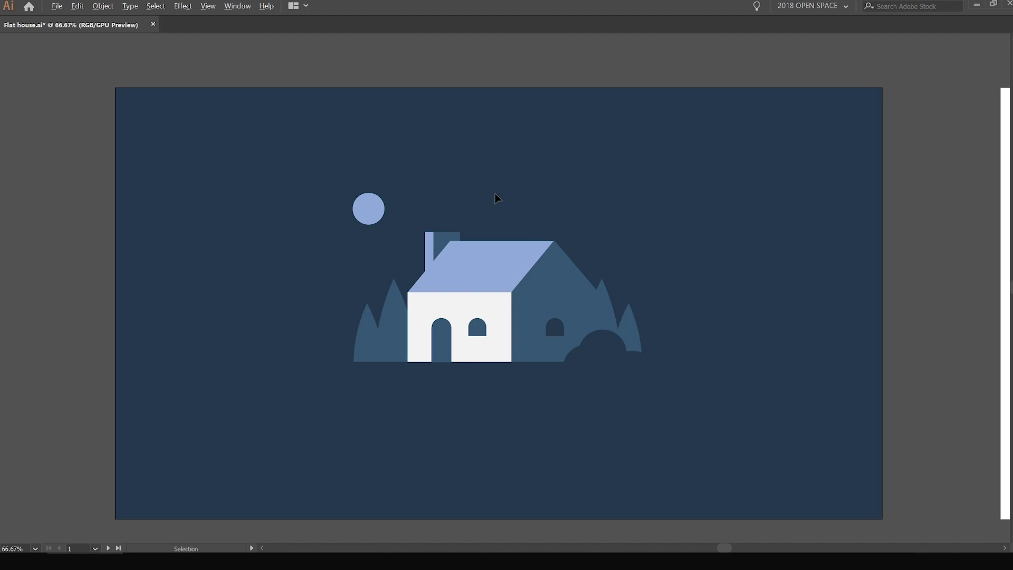
scroll(496, 263, "down", 1)
scroll(495, 262, "down", 1)
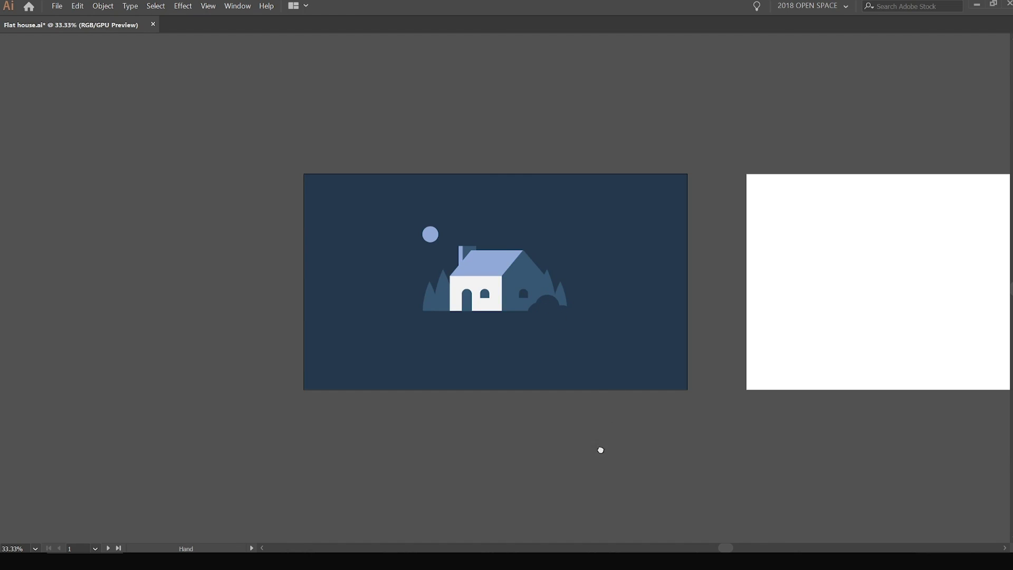
left_click_drag(600, 450, 645, 169)
left_click_drag(698, 305, 669, 163)
scroll(728, 238, "down", 4)
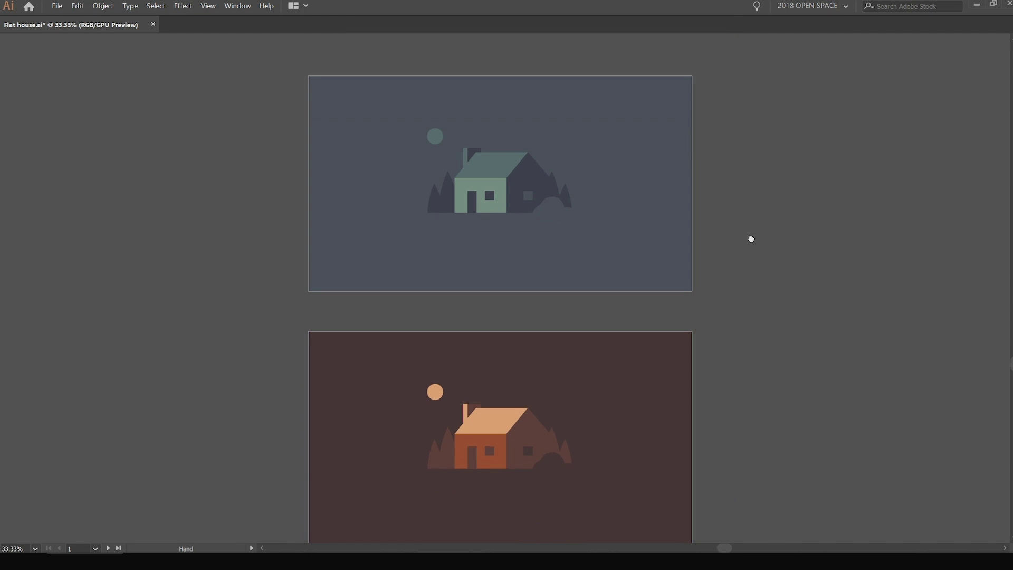
scroll(634, 211, "up", 2)
scroll(756, 343, "down", 1)
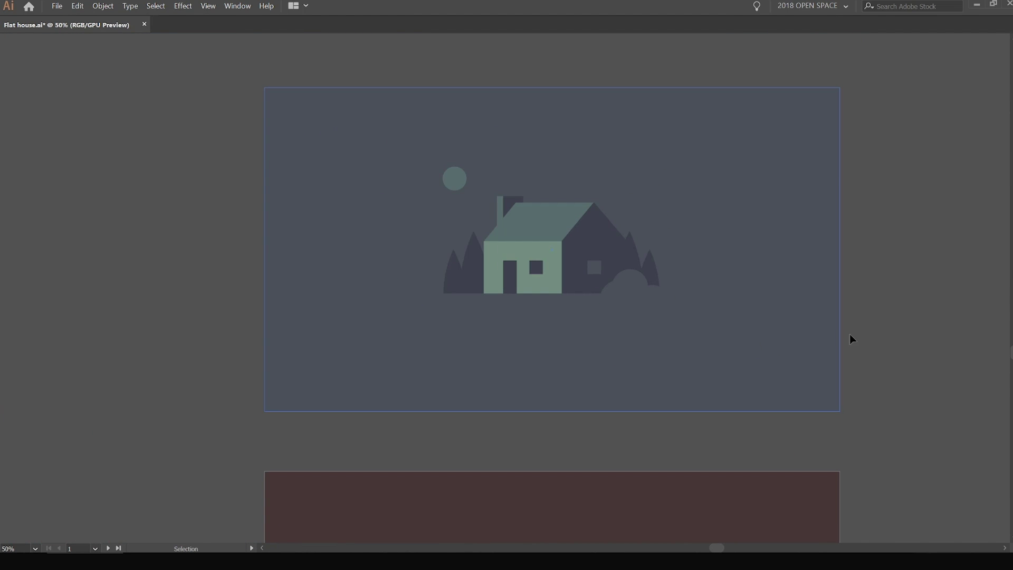
scroll(918, 438, "down", 1)
left_click_drag(923, 429, 844, 287)
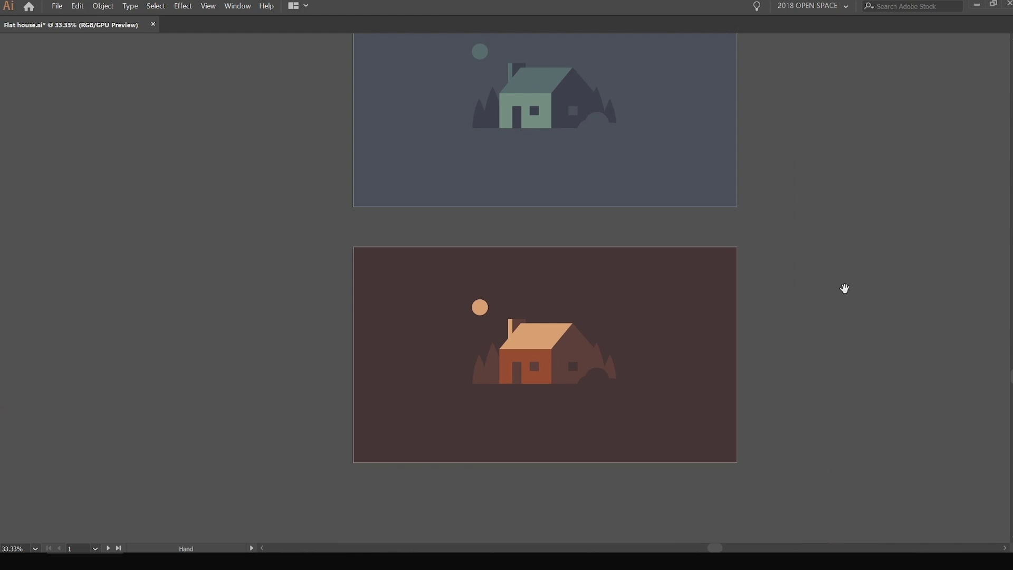
scroll(836, 316, "up", 1)
left_click_drag(826, 347, 889, 287)
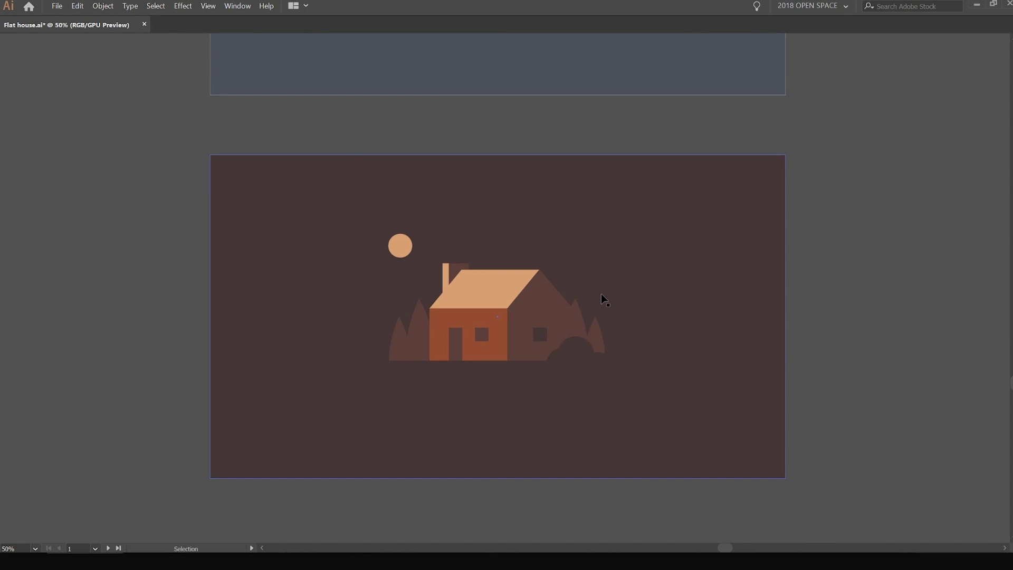
scroll(713, 283, "down", 3)
left_click_drag(763, 224, 712, 340)
left_click_drag(705, 190, 639, 353)
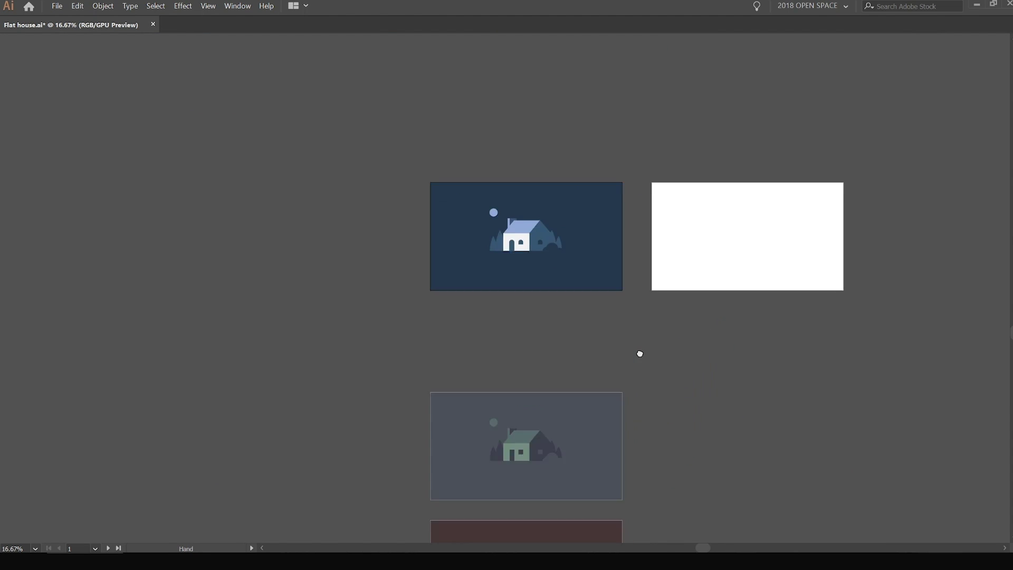
Bring the blank artboard beside the blue house illustration into view and show the hidden tools and panels.
scroll(639, 353, "up", 2)
left_click_drag(663, 270, 581, 264)
left_click_drag(721, 231, 410, 250)
scroll(491, 289, "up", 2)
left_click_drag(548, 291, 541, 252)
scroll(531, 271, "down", 1)
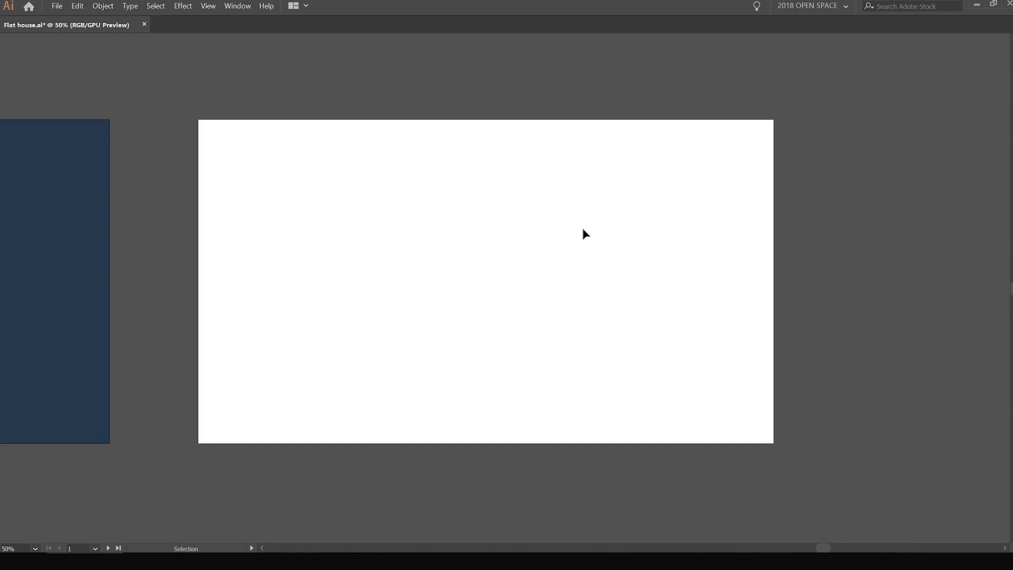
key("Tab")
left_click_drag(502, 258, 575, 246)
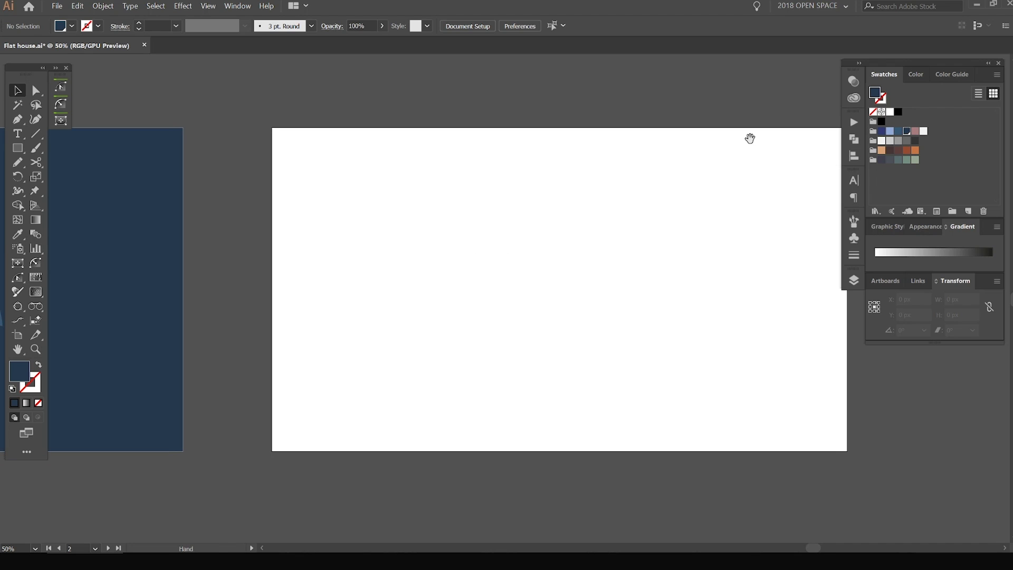
left_click_drag(681, 181, 602, 197)
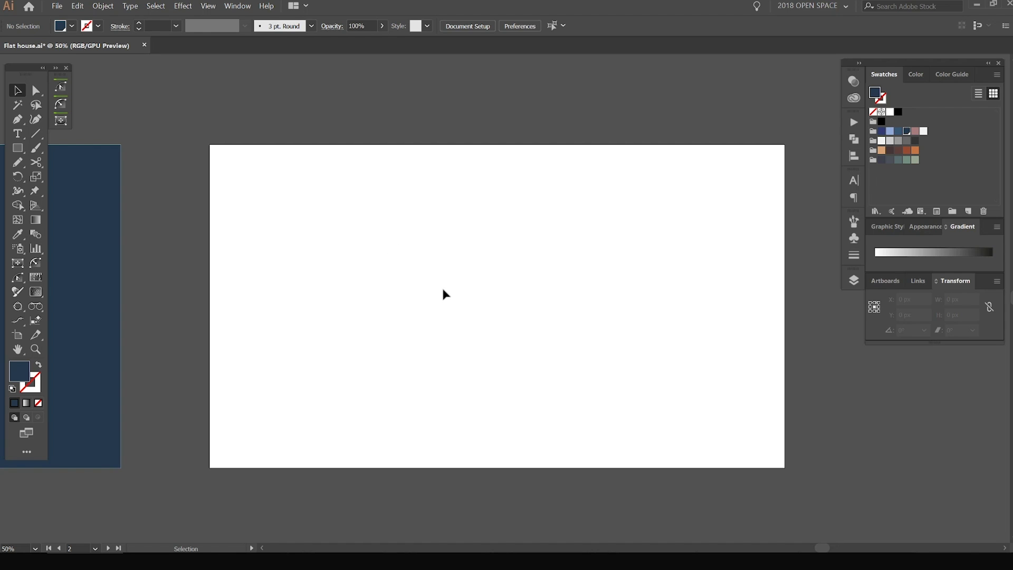
Draw a dark blue rectangle about 376 by 350 px with the Rectangle tool and place it near the blank artboard's centre.
left_click(12, 150)
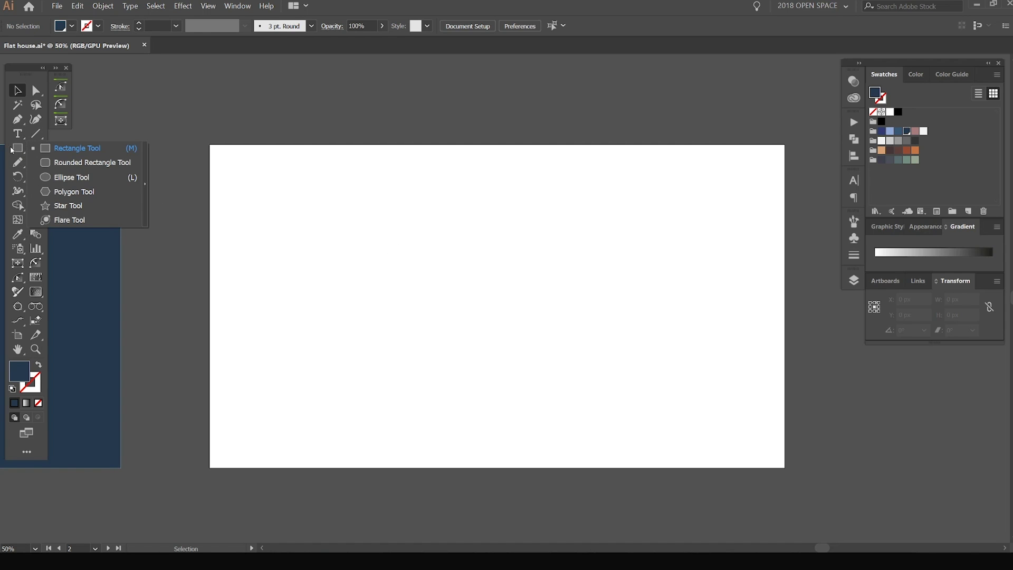
left_click(102, 155)
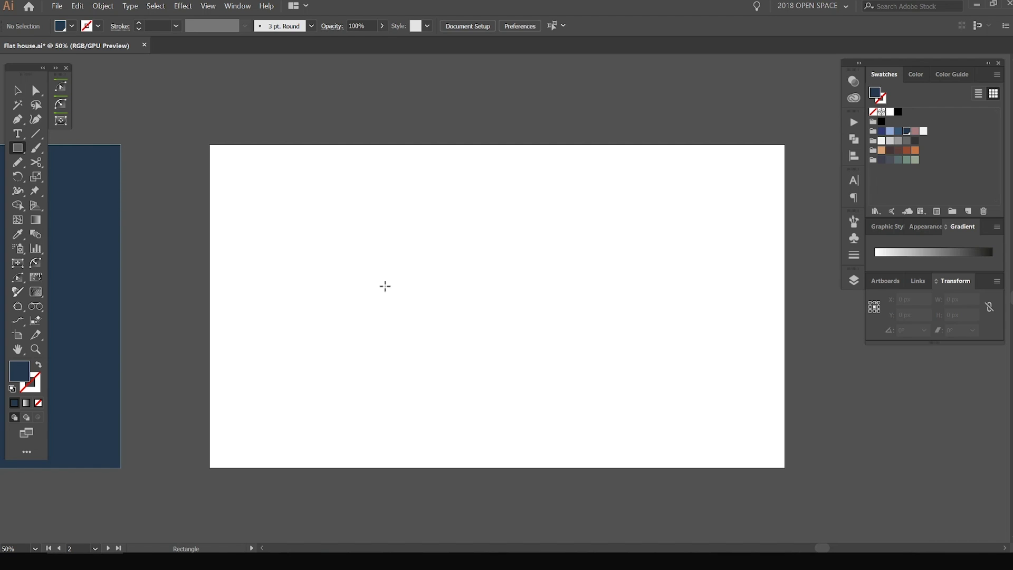
key("ctrl+=")
left_click_drag(331, 203, 480, 344)
key("v")
left_click_drag(433, 313, 490, 302)
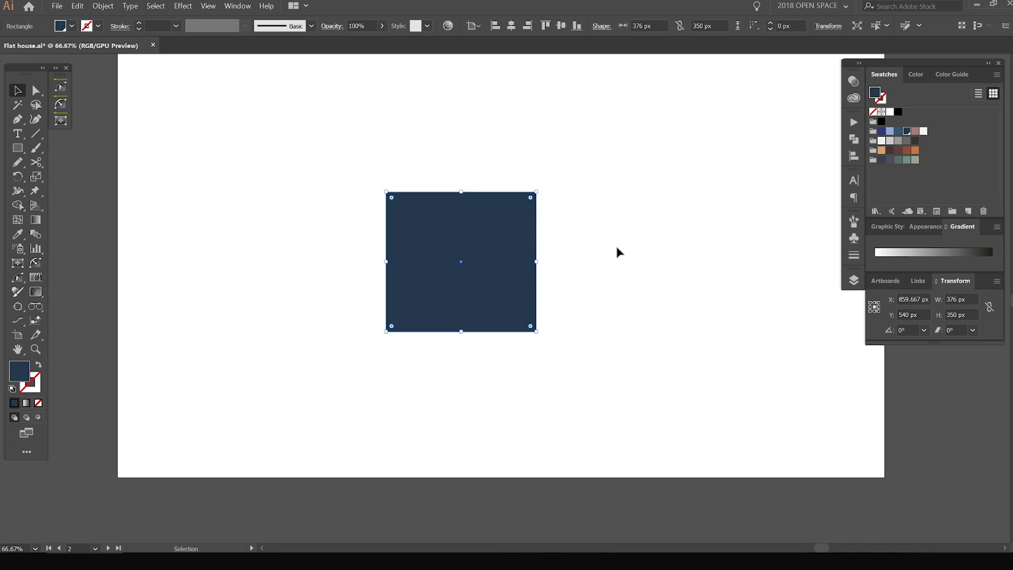
Move the dark blue rectangle horizontally to the left, to an X position of about 798 px.
left_click(560, 282)
left_click_drag(503, 268, 478, 268)
left_click(557, 258)
key("space")
left_click_drag(581, 242, 507, 274)
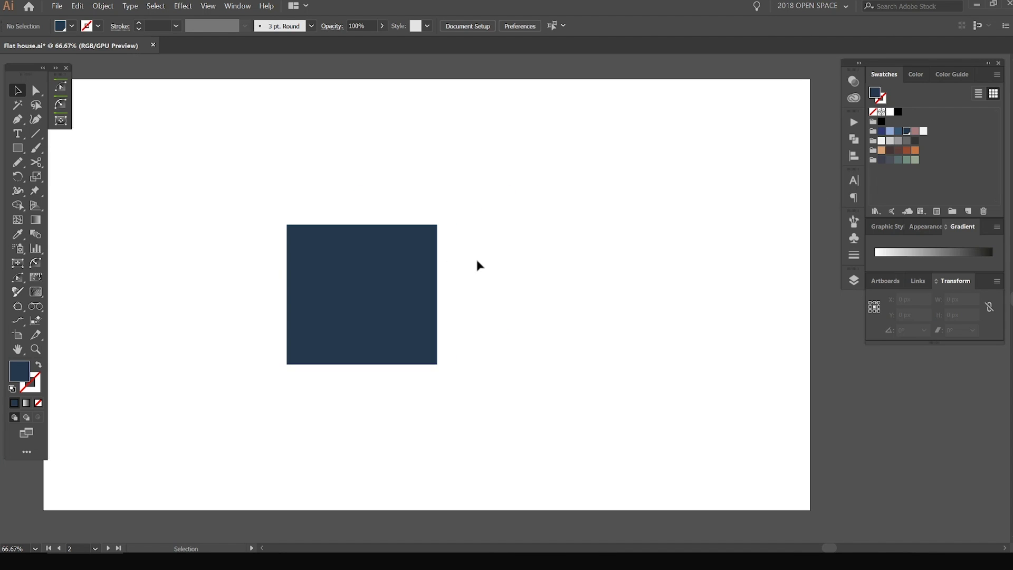
Duplicate the rectangle flush against its right edge and narrow the copy to about 296 px.
left_click(346, 283)
scroll(338, 281, "up", 1)
left_click_drag(323, 272, 552, 258)
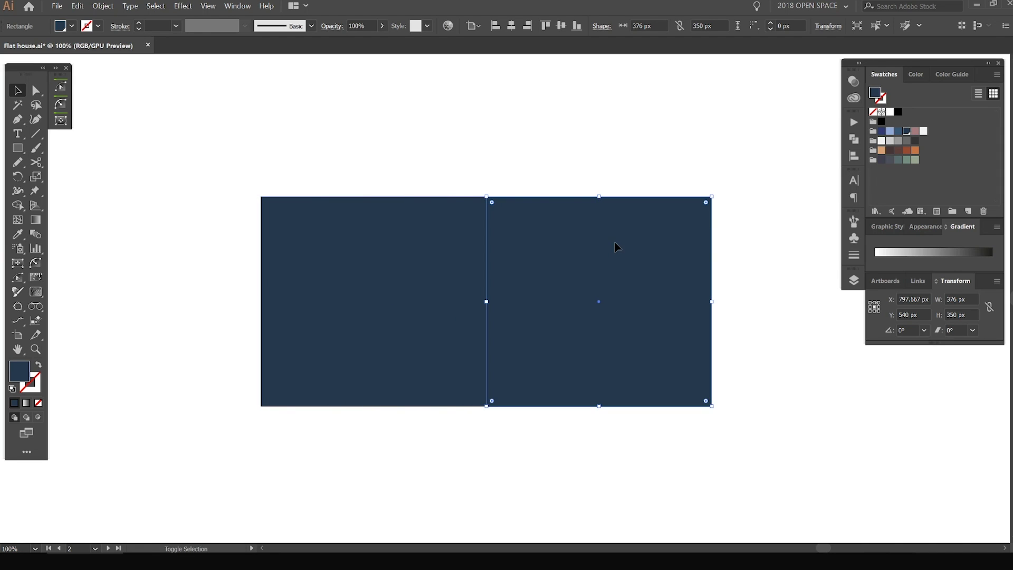
left_click(702, 158)
left_click(692, 279)
left_click_drag(712, 302, 663, 303)
left_click(668, 255)
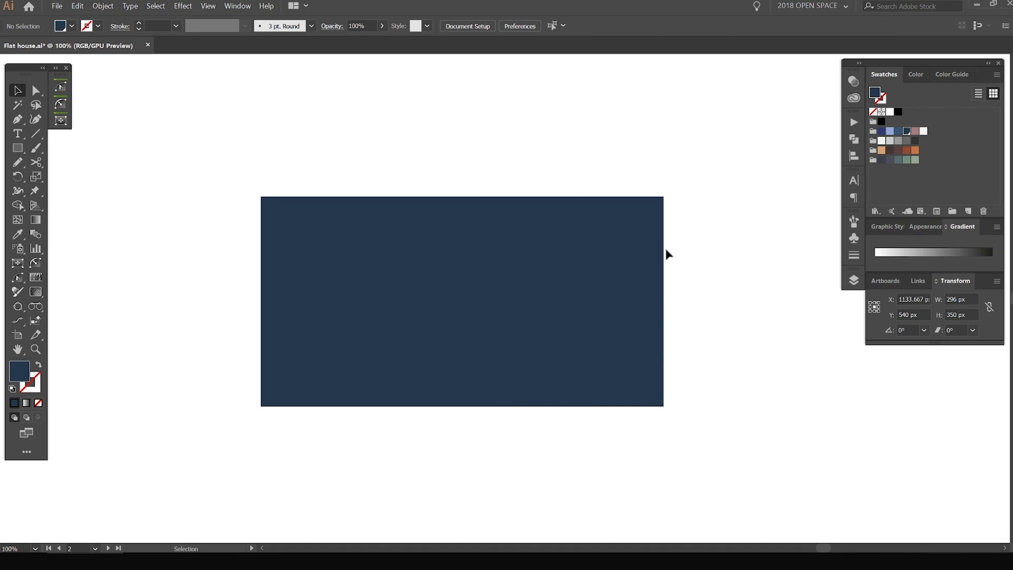
Fill the left rectangle with the light grey swatch and the right one with the dark grey swatch.
left_click(446, 240)
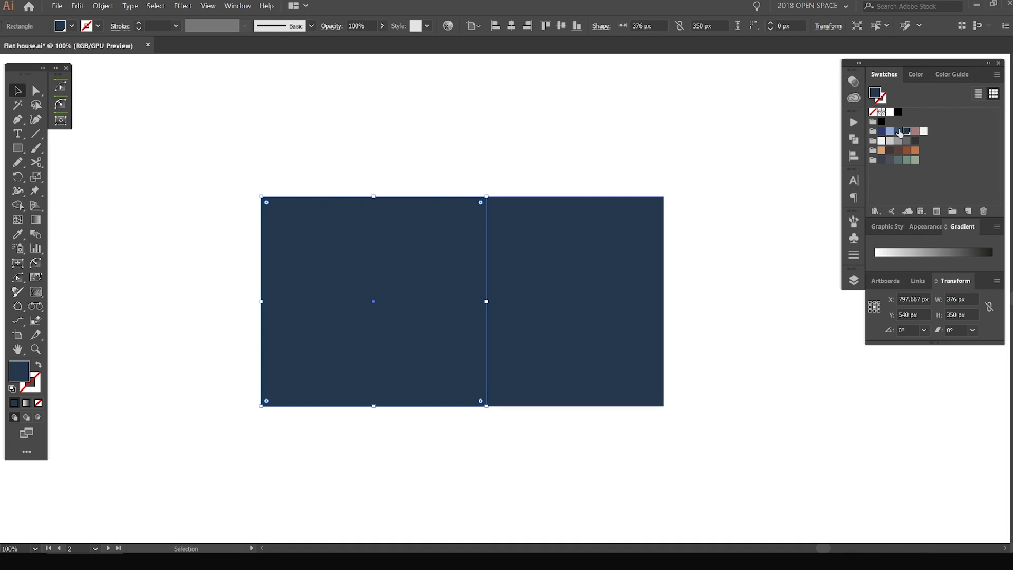
left_click(882, 141)
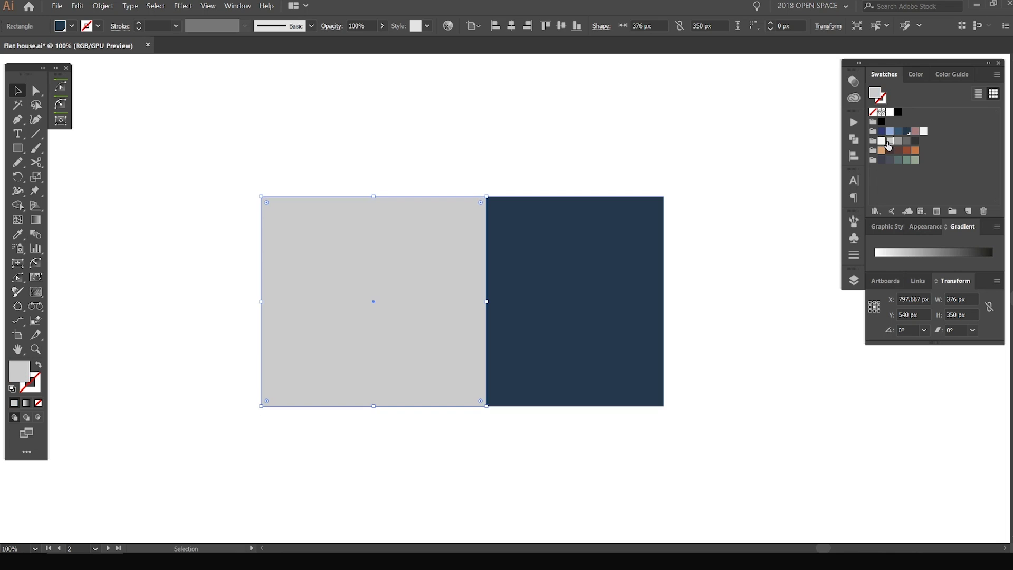
left_click(600, 249)
left_click(907, 141)
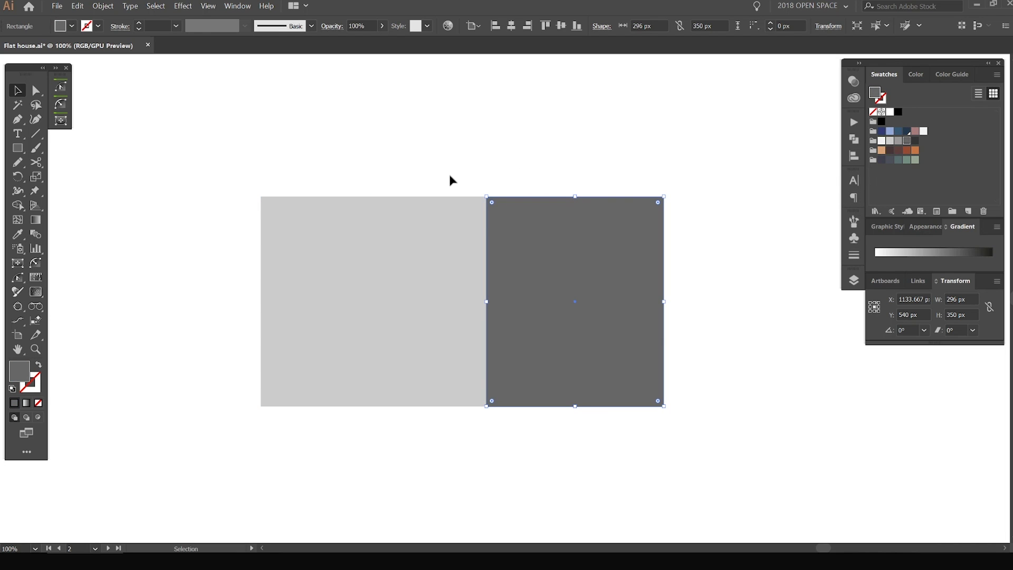
left_click(572, 149)
left_click_drag(576, 117, 566, 153)
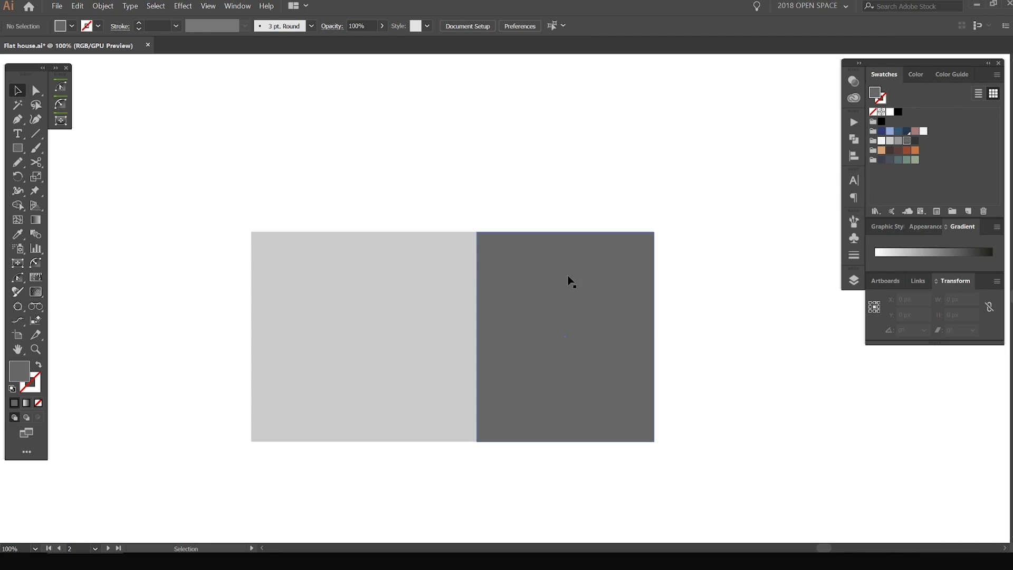
scroll(575, 201, "down", 1)
scroll(433, 190, "up", 1)
key("l")
key("v")
key("n")
mouse_move(341, 176)
left_mouse_down()
mouse_move(325, 249)
mouse_move(294, 199)
left_mouse_up()
left_click_drag(339, 231, 466, 292)
left_click_drag(297, 212, 430, 334)
left_click_drag(328, 205, 513, 288)
key("ctrl+z")
key("ctrl+z")
key("ctrl+z")
key("ctrl+z")
key("ctrl+z")
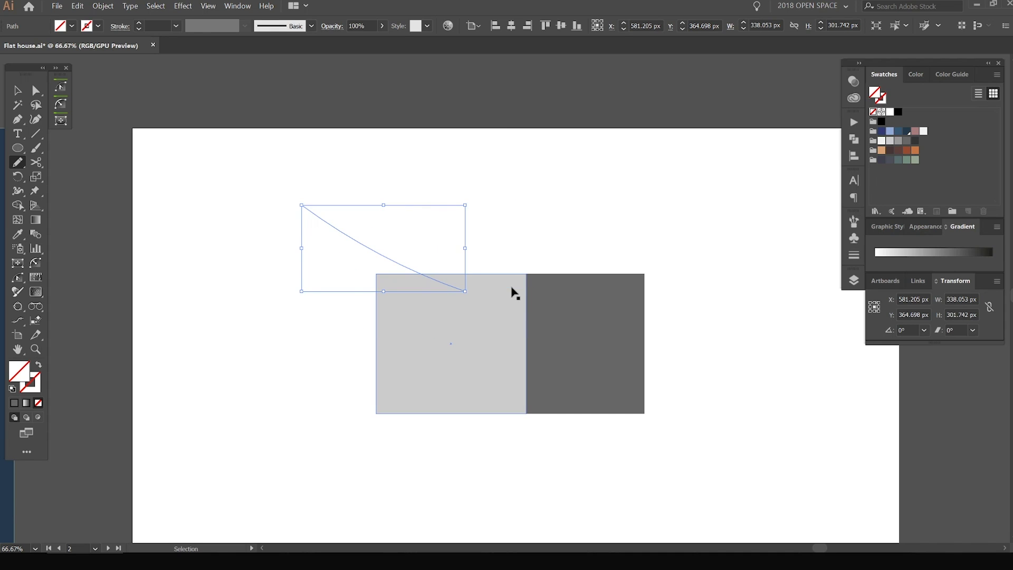
Scale both grey rectangles down together proportionally, making the light grey one about 292 by 272 px.
key("v")
left_click_drag(635, 280, 600, 188)
key("ctrl+a")
scroll(578, 231, "up", 2)
scroll(577, 231, "down", 2)
left_click(580, 193)
left_click_drag(511, 182, 515, 202)
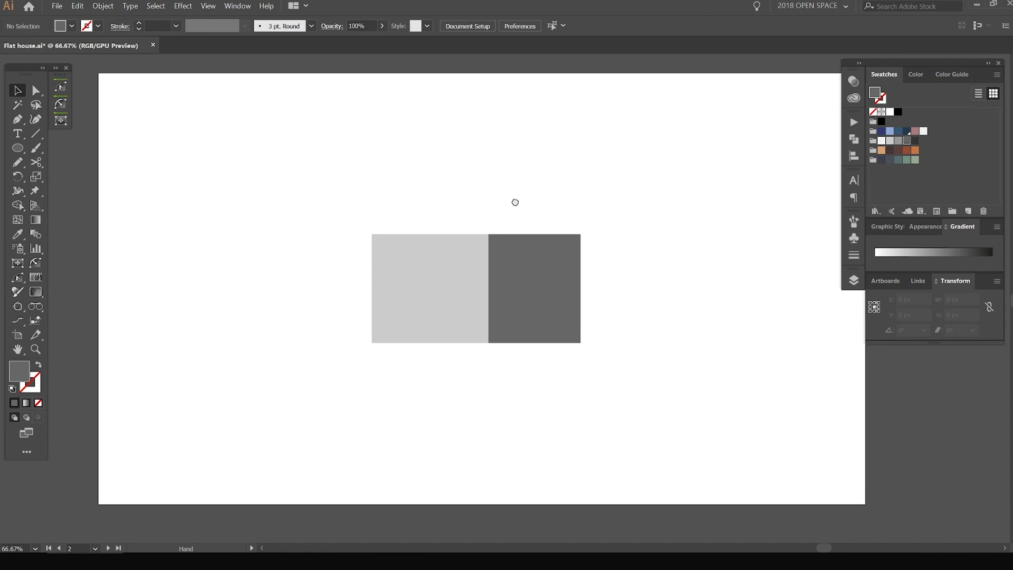
Duplicate the light grey rectangle straight upward so the copy sits flush on its top edge.
scroll(452, 230, "up", 1)
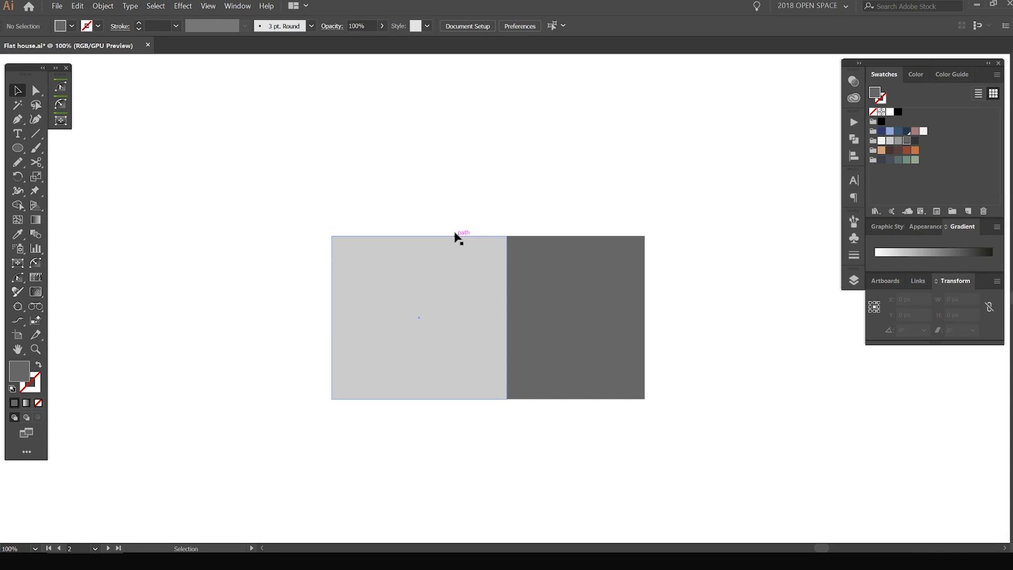
scroll(445, 192, "up", 1)
left_click_drag(445, 192, 452, 258)
scroll(429, 245, "down", 1)
left_click(322, 287)
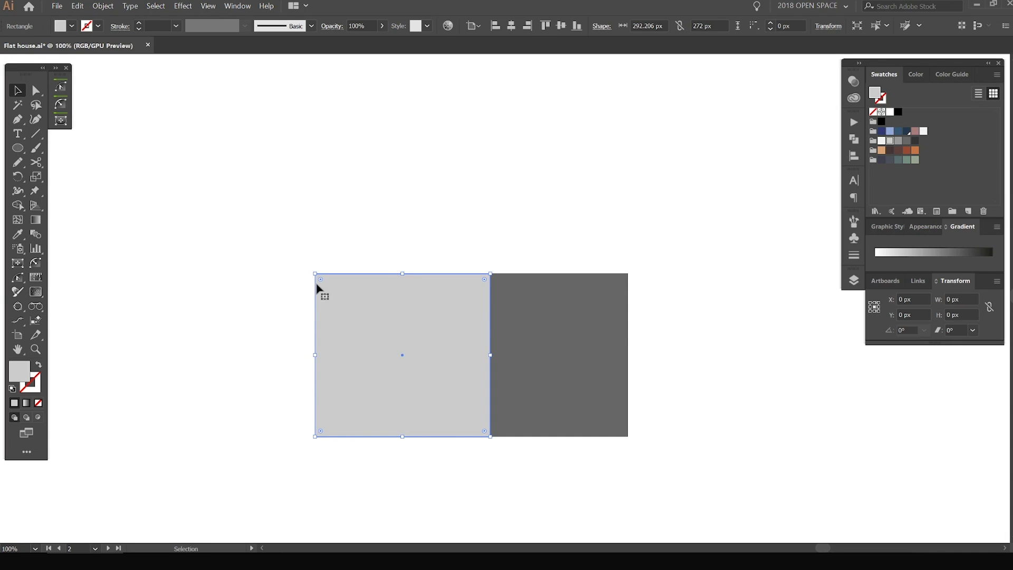
left_click_drag(407, 348, 409, 192)
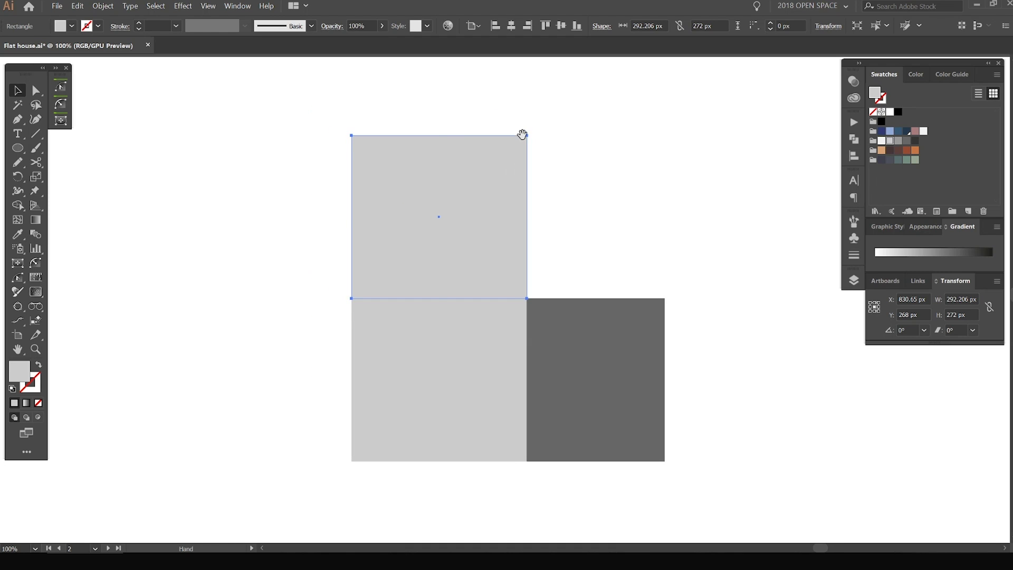
key("a")
left_click_drag(574, 118, 304, 162)
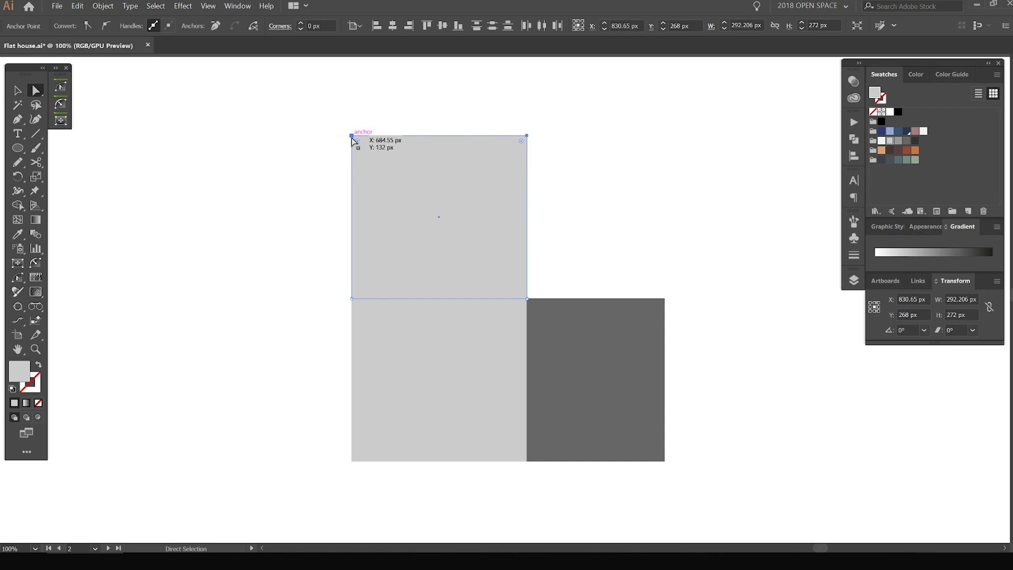
scroll(407, 136, "up", 1, "alt")
left_click(499, 129)
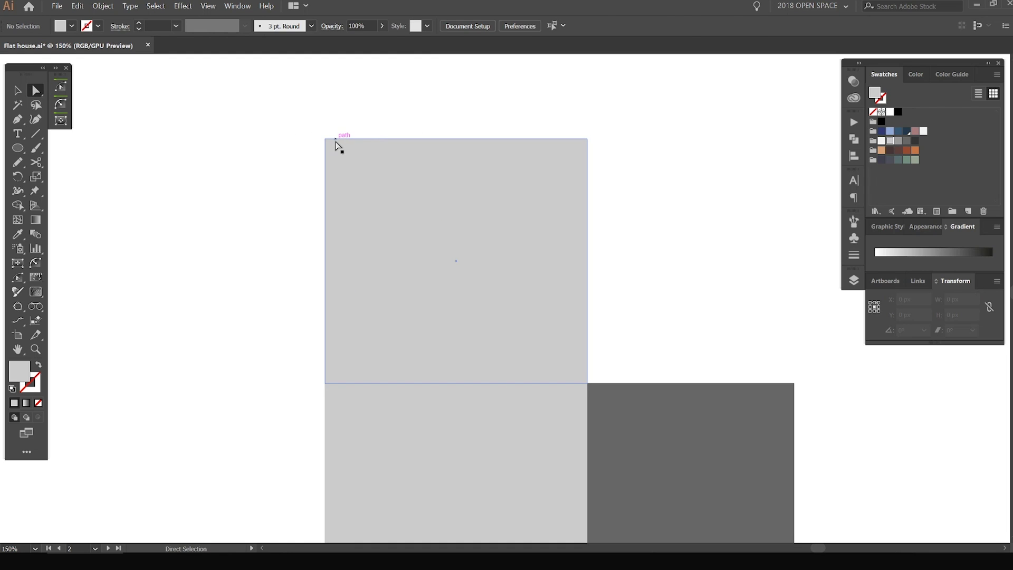
Lower the top edge of the upper light grey rectangle to its centre, making it 136 px high.
key("v")
left_click(457, 150)
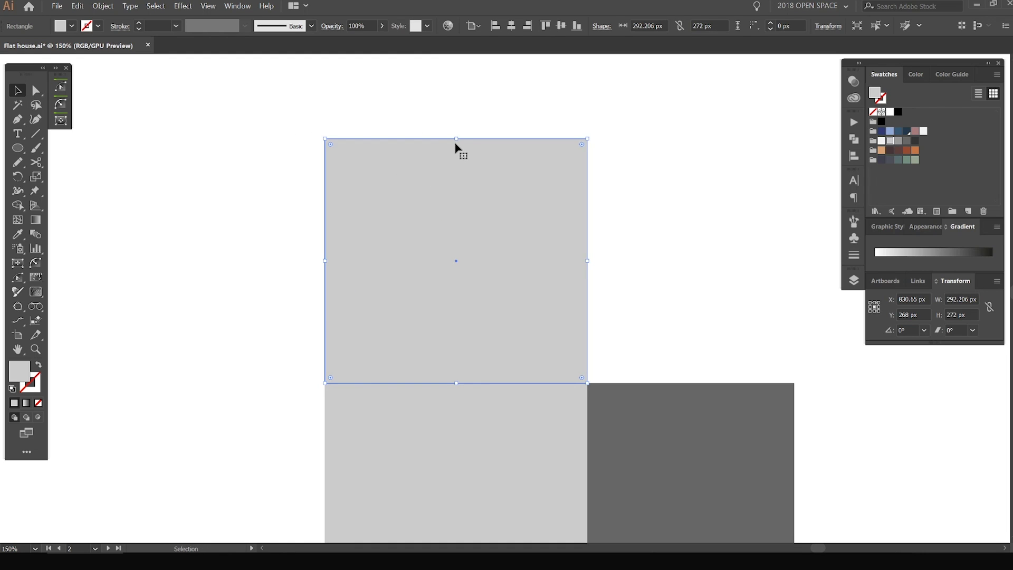
left_click_drag(457, 138, 456, 260)
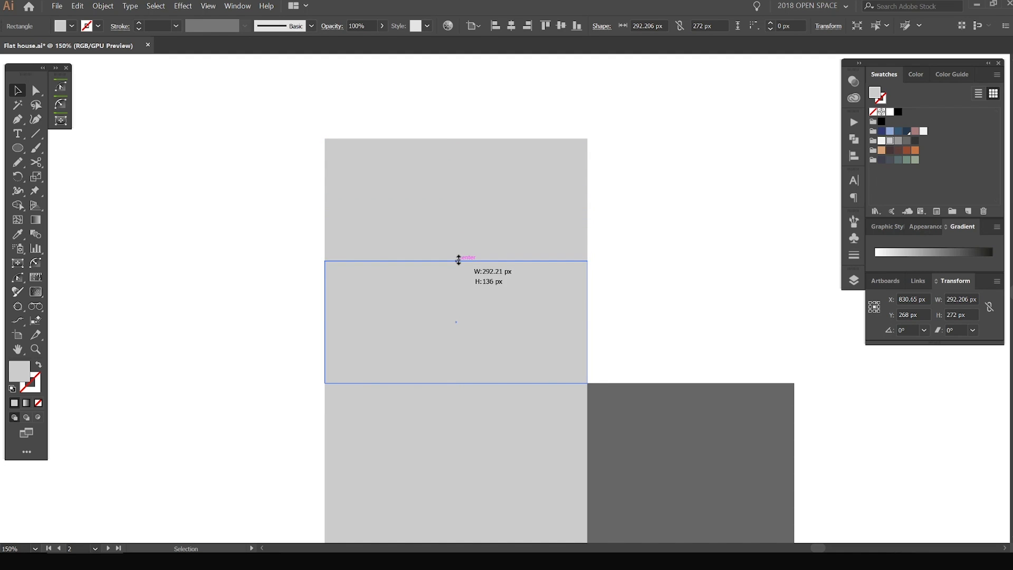
left_click_drag(572, 269, 569, 227)
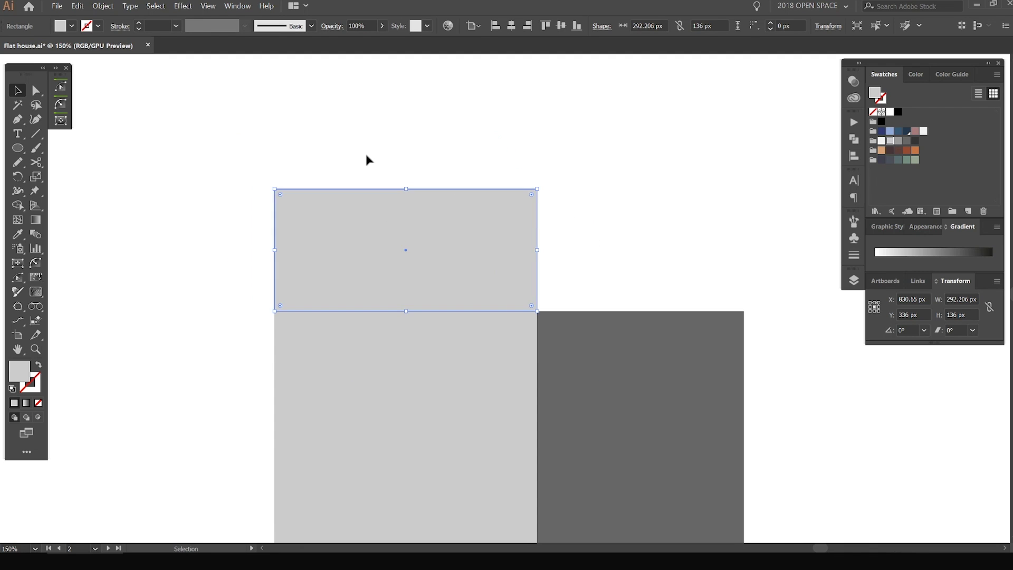
scroll(364, 156, "up", 1)
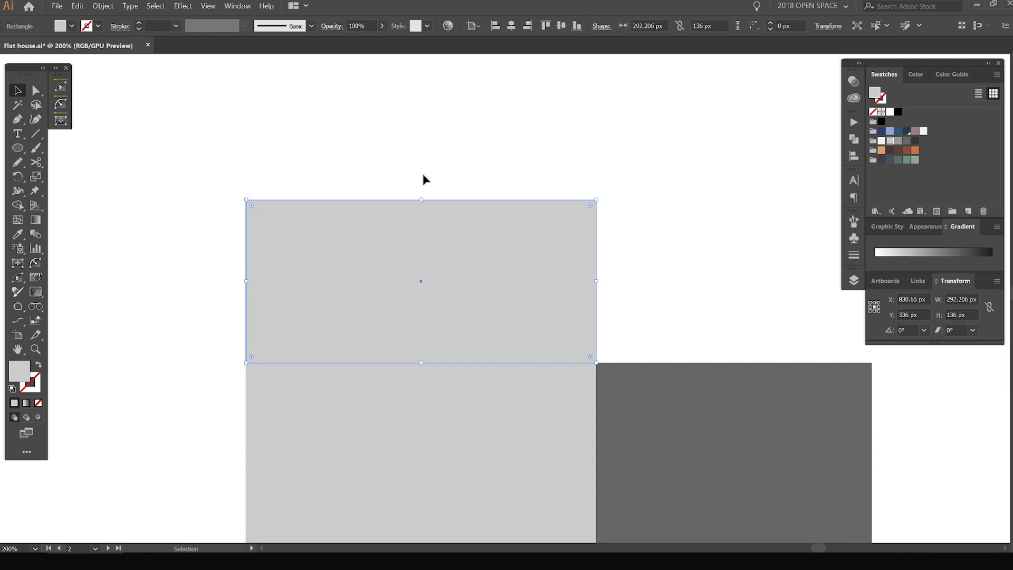
Slant the upper light grey rectangle into a roof by shifting its two top corner points 120 px to the right.
left_click_drag(368, 174, 401, 159)
left_click(392, 159)
key("a")
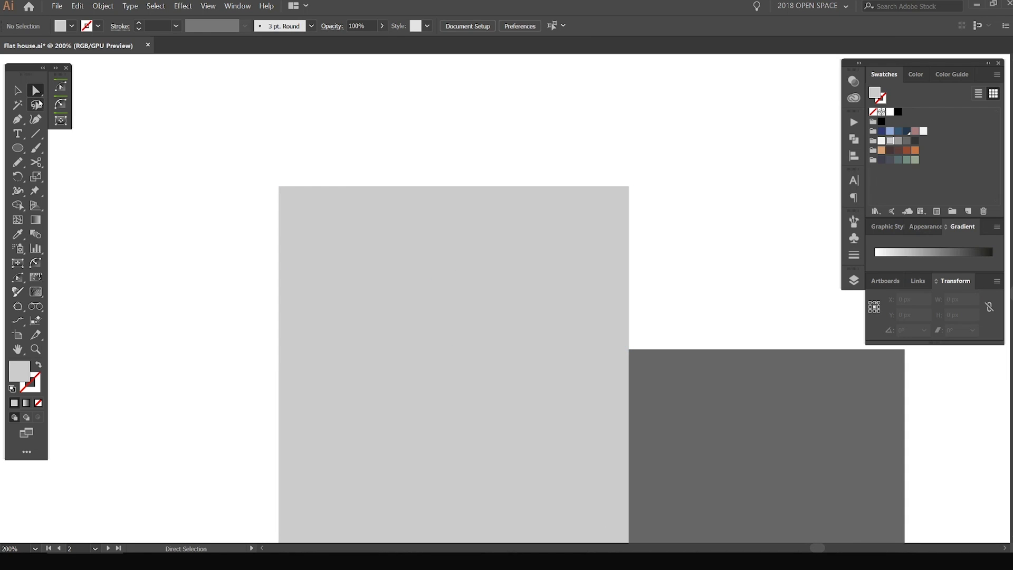
left_click(35, 90)
left_click_drag(686, 130, 223, 226)
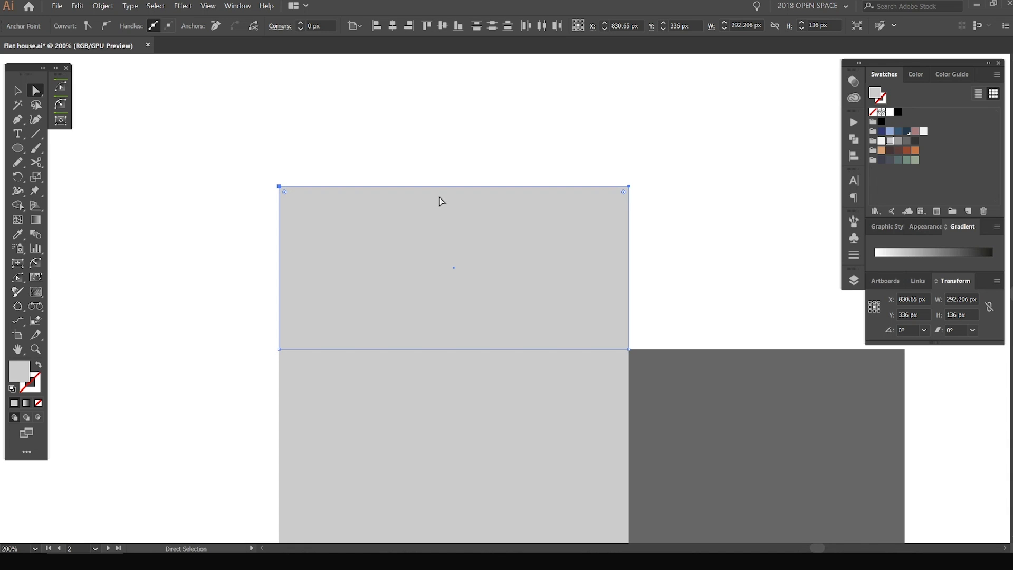
key("shift+Right")
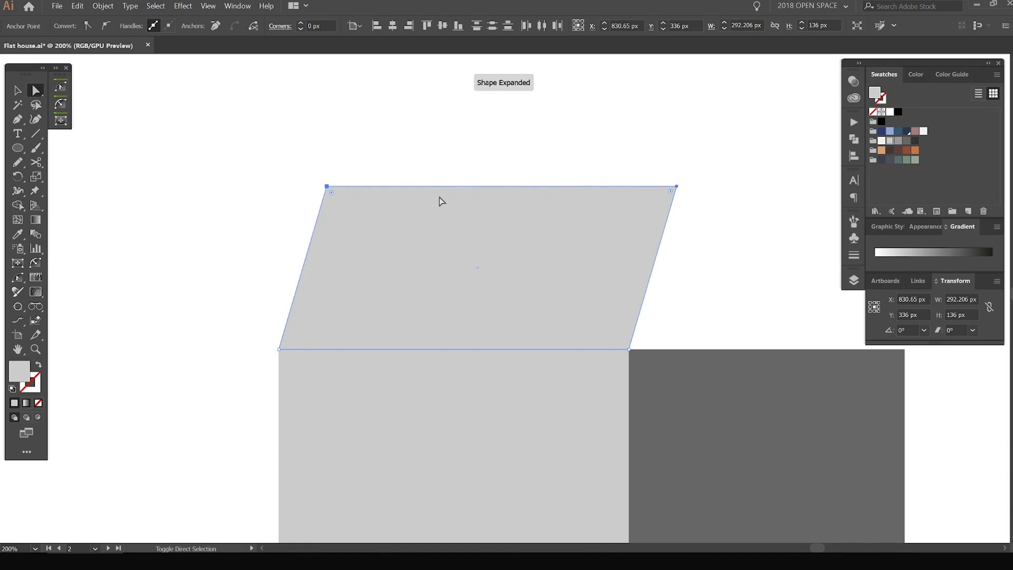
key("shift+Right")
key("shift+Right")
key("shift+Right")
key("shift+Right")
key("shift+Right")
key("shift+Right")
key("shift+Right")
key("shift+Right")
key("shift+Right")
key("shift+Right")
key("shift+Right")
key("shift+Right")
key("shift+Right")
key("shift+Right")
key("shift+Right")
key("shift+Right")
key("shift+Right")
key("shift+Right")
key("shift+Right")
key("shift+Right")
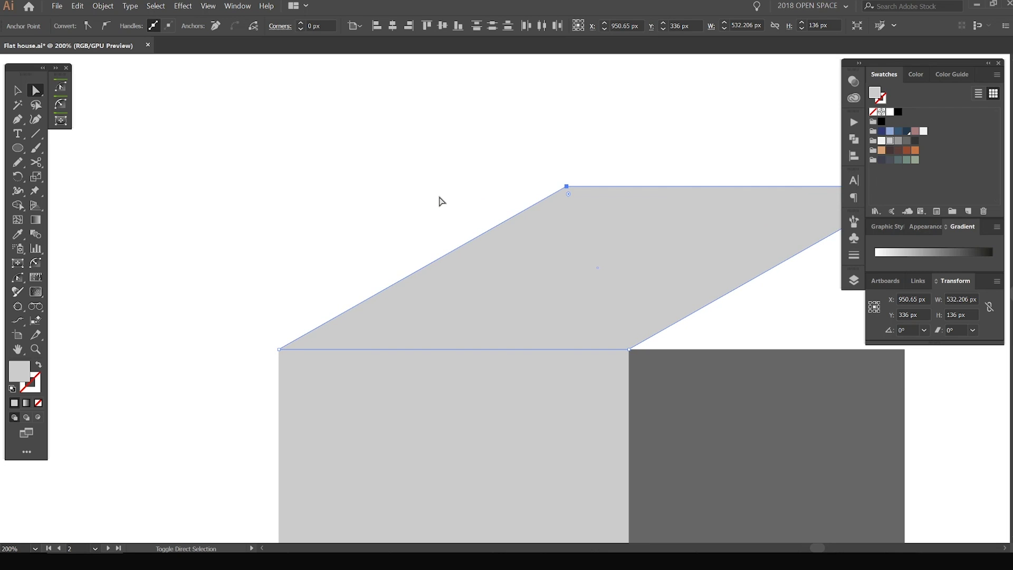
scroll(474, 177, "down", 1)
left_click_drag(475, 178, 399, 179)
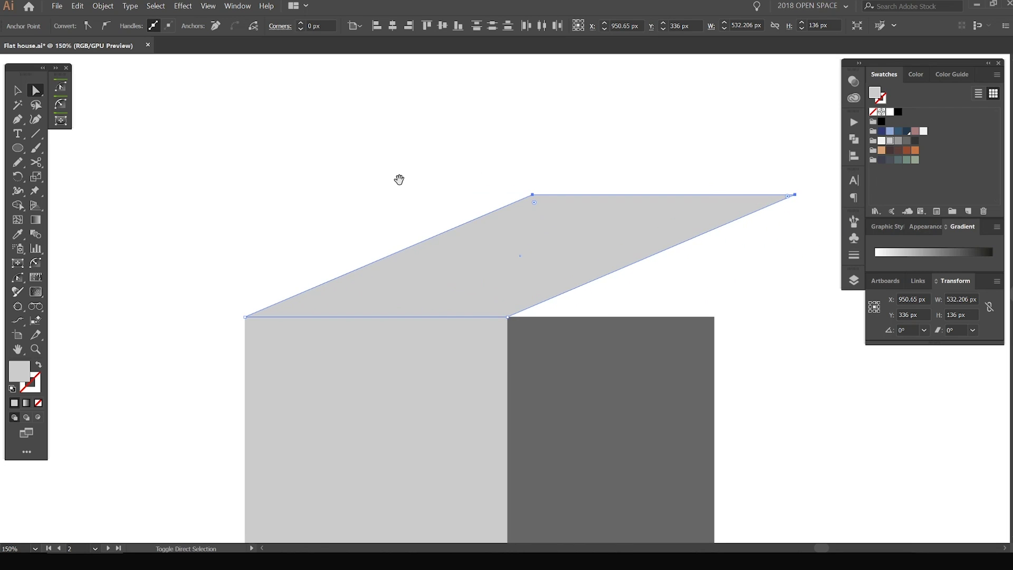
key("shift+Right")
key("shift+Right")
key("shift+Right")
key("shift+Right")
key("shift+Right")
key("shift+Right")
key("shift+Right")
key("shift+Right")
key("shift+Right")
key("shift+Right")
key("shift+Right")
key("shift+Right")
key("shift+Left")
key("shift+Left")
key("shift+Left")
key("shift+Left")
key("shift+Left")
key("shift+Left")
key("shift+Left")
key("shift+Left")
key("shift+Left")
key("shift+Left")
key("shift+Left")
key("shift+Left")
key("shift+Left")
key("shift+Left")
key("shift+Left")
key("shift+Left")
key("shift+Left")
key("shift+Left")
key("shift+Left")
key("shift+Left")
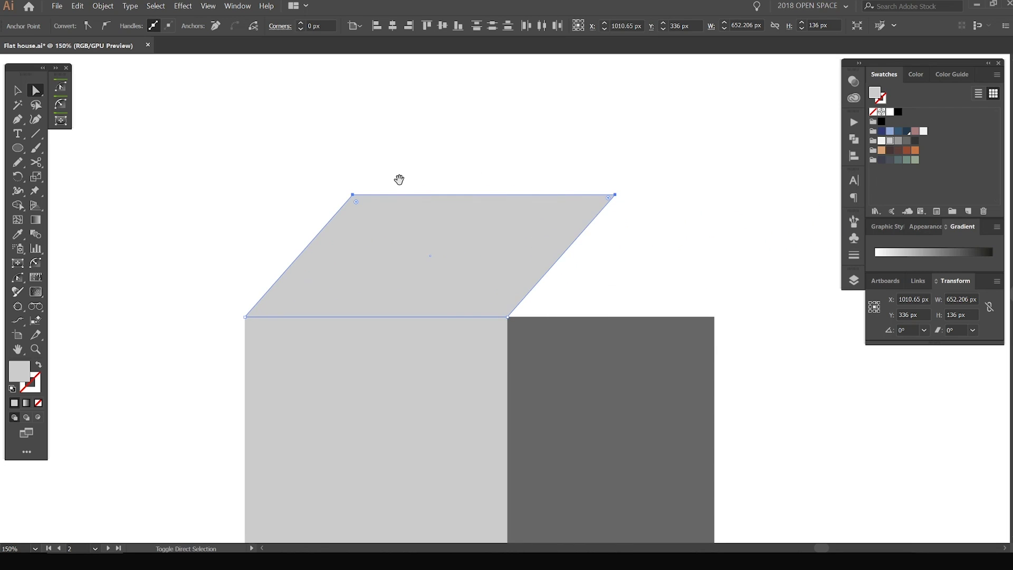
key("shift+Left")
key("shift+Left")
key("shift+Left")
key("shift+Left")
key("shift+Left")
key("shift+Left")
key("shift+Left")
key("shift+Left")
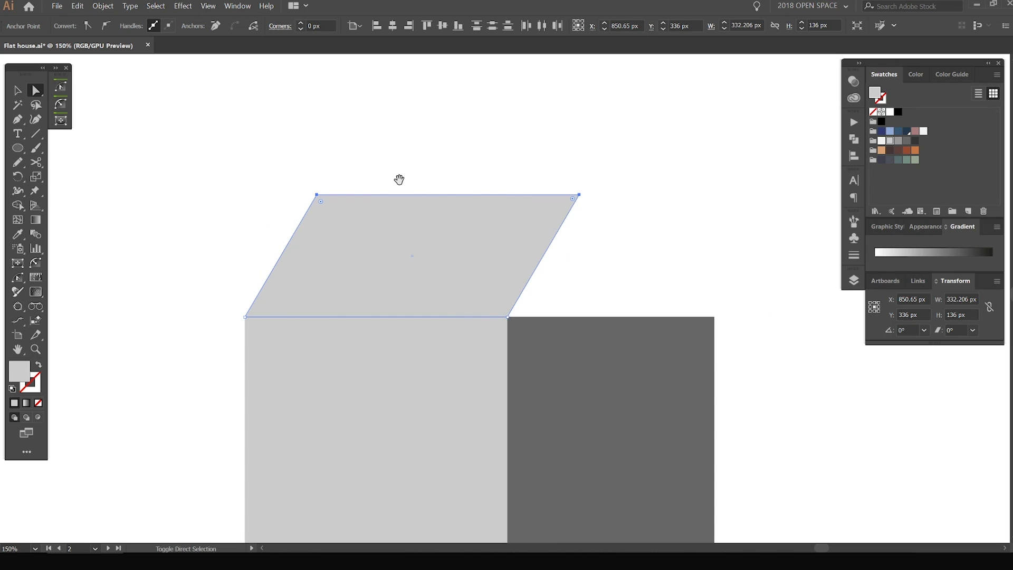
key("shift+Right")
key("shift+Right")
key("shift+Right")
key("shift+Right")
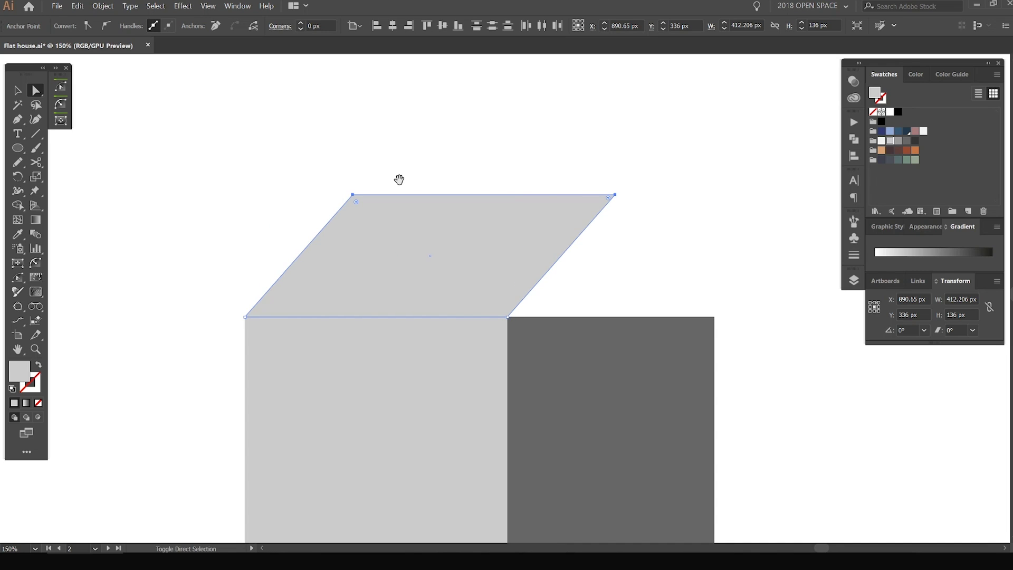
scroll(437, 175, "down", 2)
left_click(536, 100)
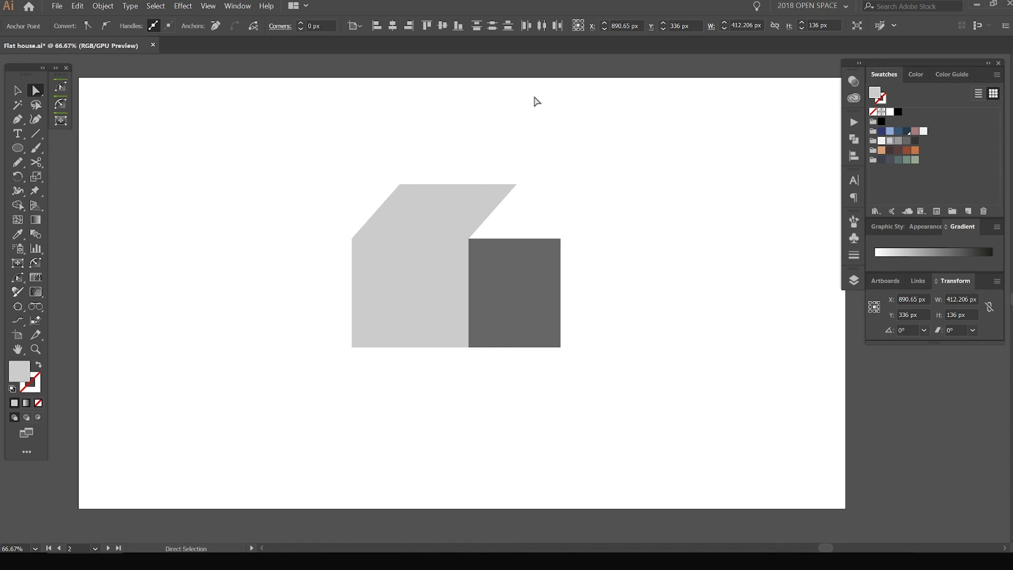
Duplicate the slanted roof shape horizontally so the copy starts flush at the upper left corner of the dark grey wall.
scroll(501, 153, "up", 2)
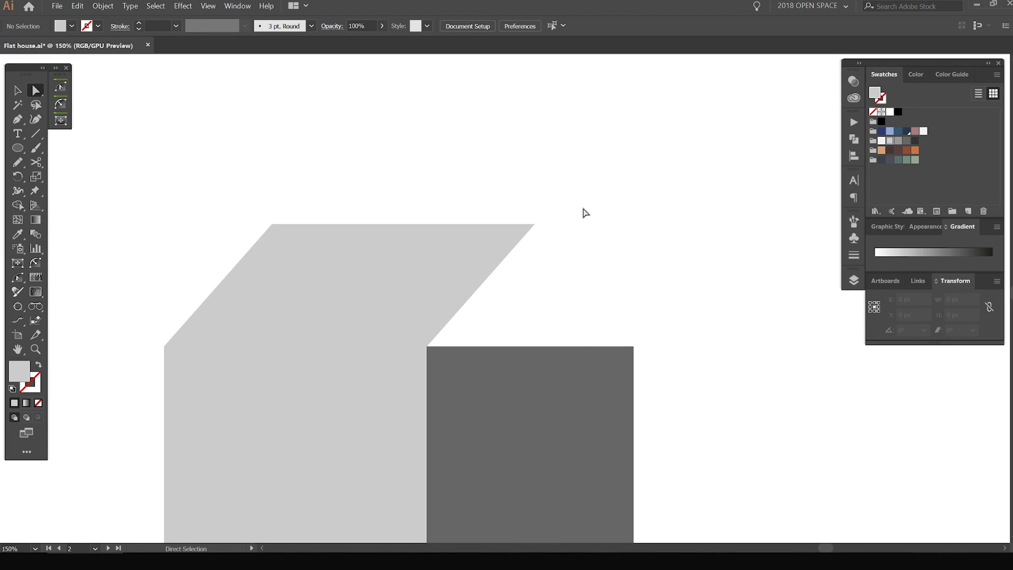
scroll(475, 190, "down", 1)
scroll(475, 190, "right", 1)
left_click(290, 208)
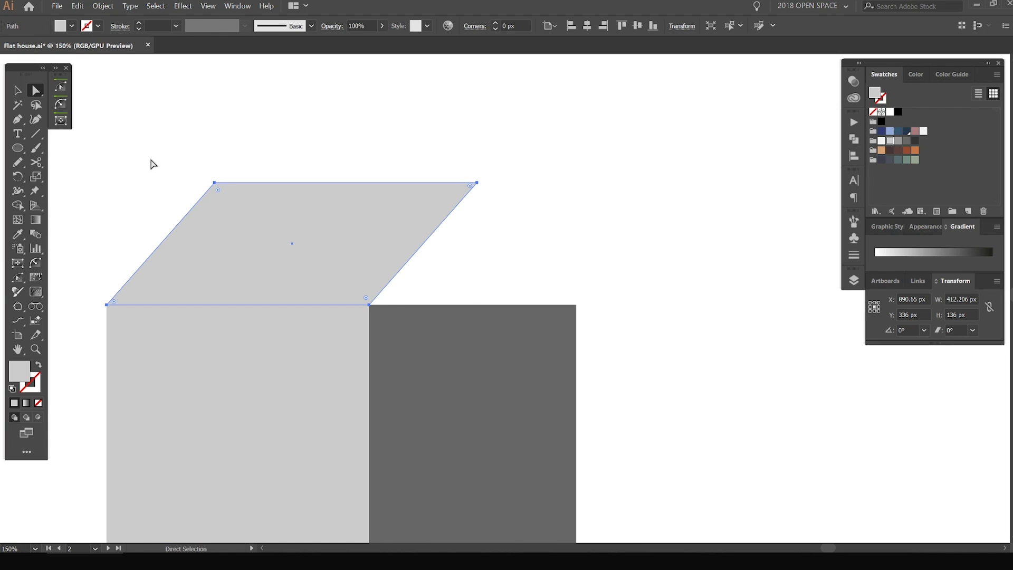
key("v")
left_click(236, 159)
left_click(188, 274)
left_click_drag(206, 243, 460, 240)
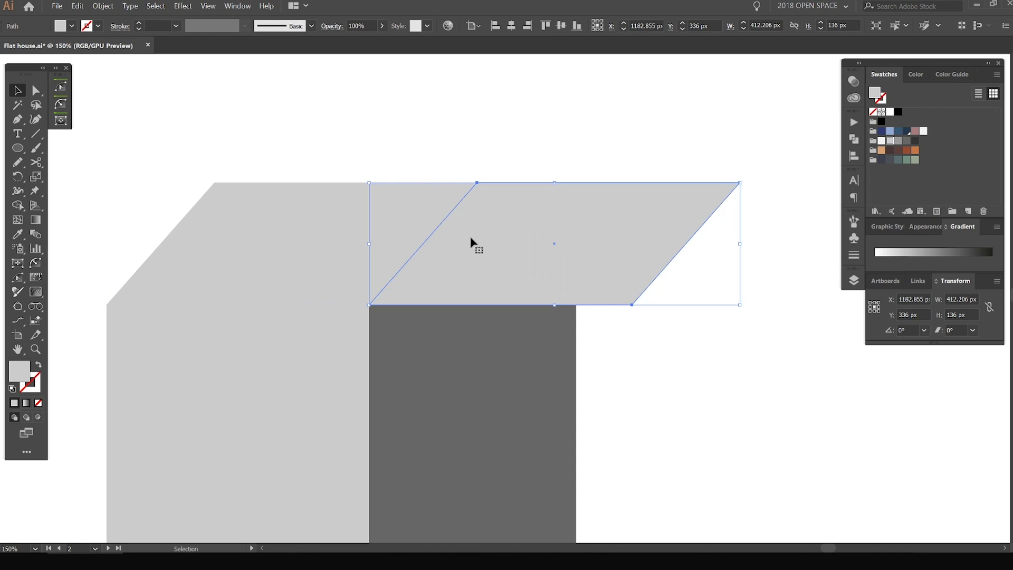
Move the copy's two right corner points about 62 px left so its base ends at the dark wall's right edge.
key("a")
left_click(767, 196)
left_click_drag(774, 147, 554, 307)
scroll(636, 305, "up", 1)
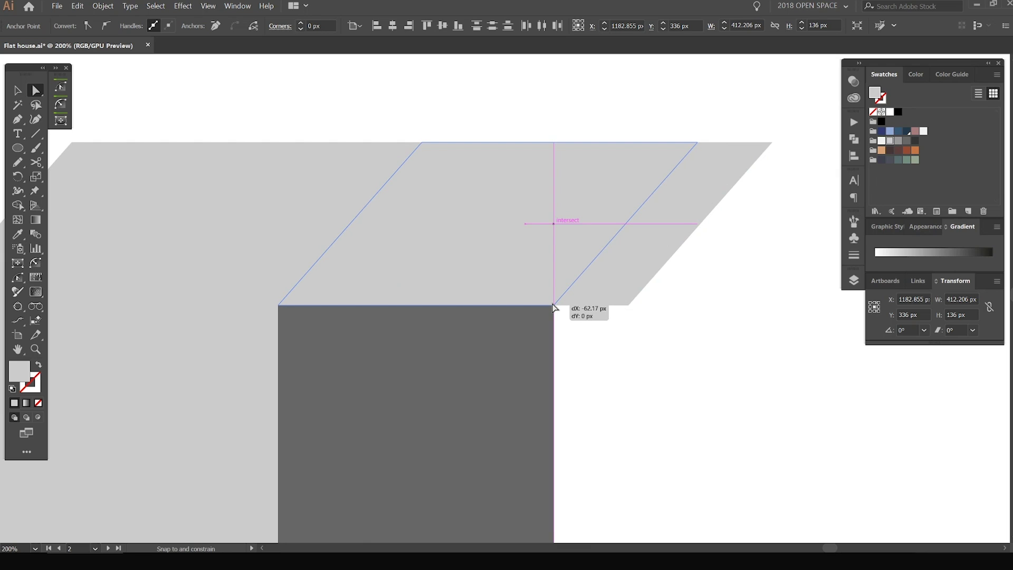
left_click_drag(554, 307, 554, 306)
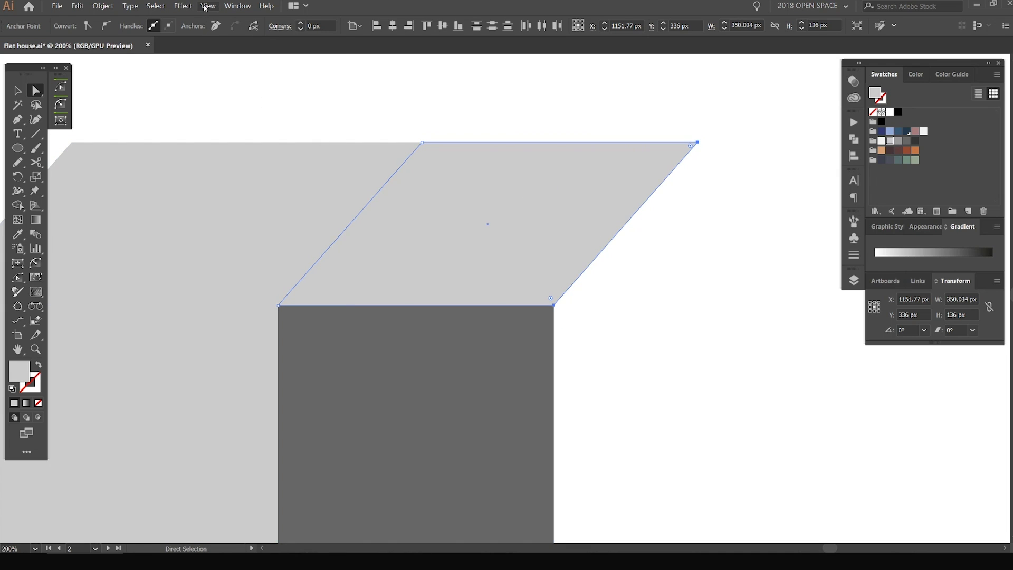
left_click(208, 6)
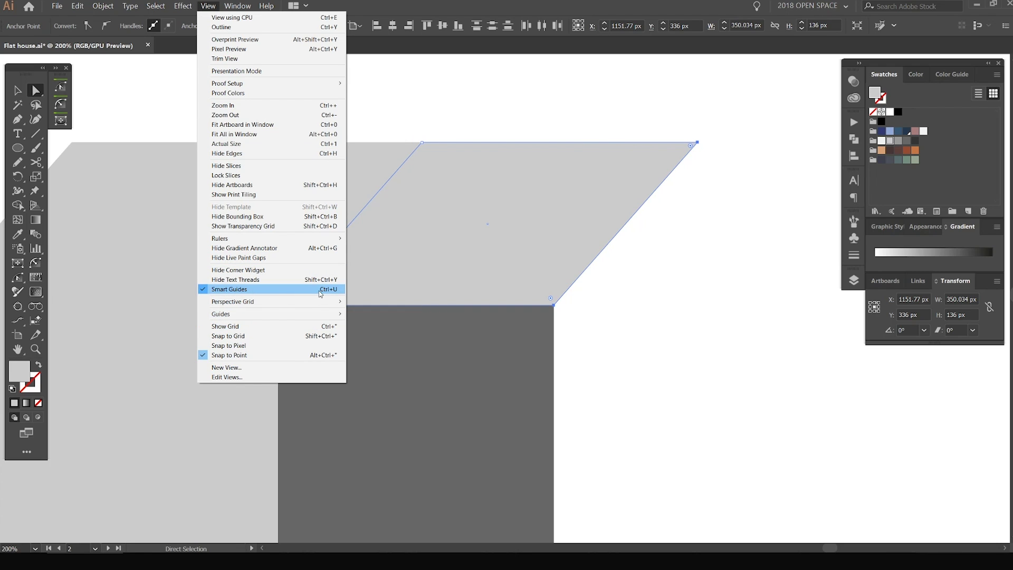
left_click(728, 176)
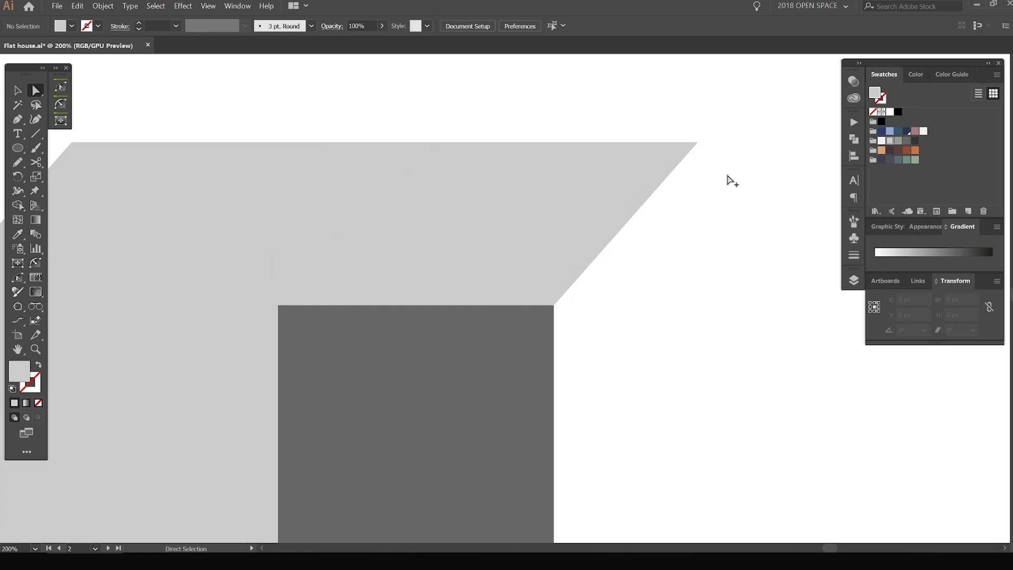
Fill the slanted shape above the dark wall with the dark grey swatch and deselect it.
scroll(726, 142, "down", 1)
left_click(587, 161)
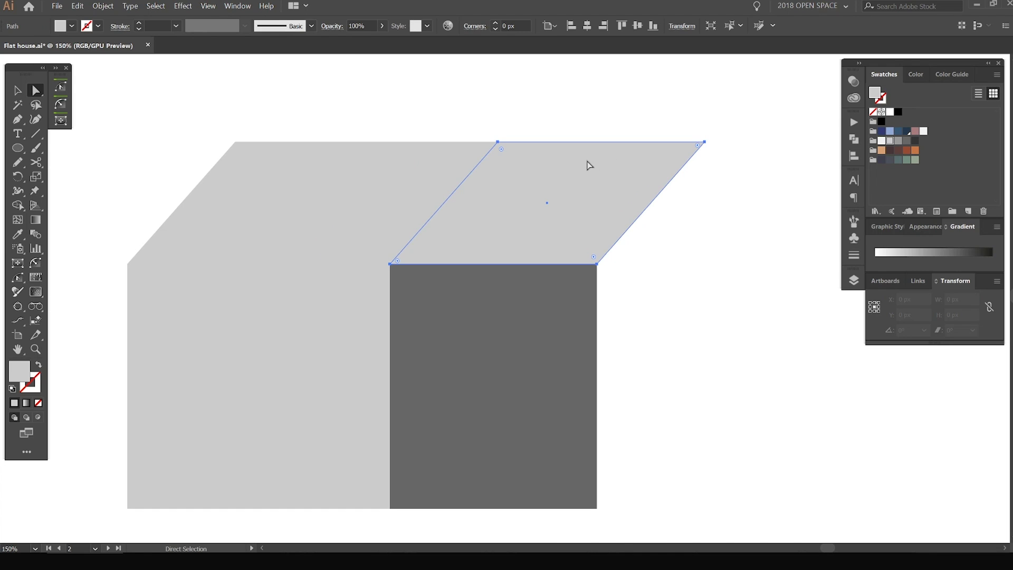
left_click(908, 141)
left_click(660, 139)
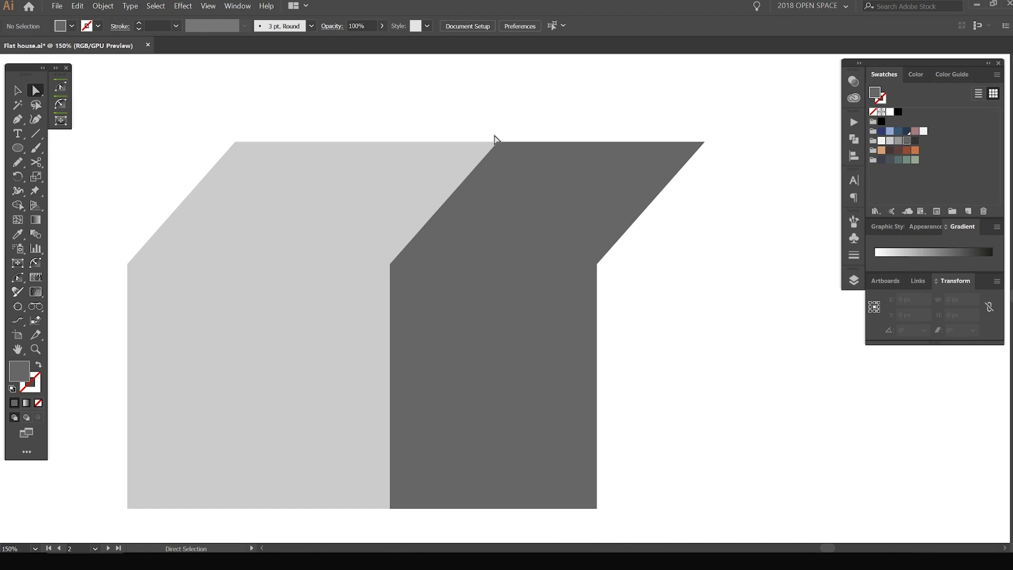
Collapse the dark slanted shape into a triangular gable by snapping its upper right corner onto its upper left corner.
left_click(705, 143)
scroll(713, 148, "up", 1)
scroll(712, 153, "up", 2, "alt")
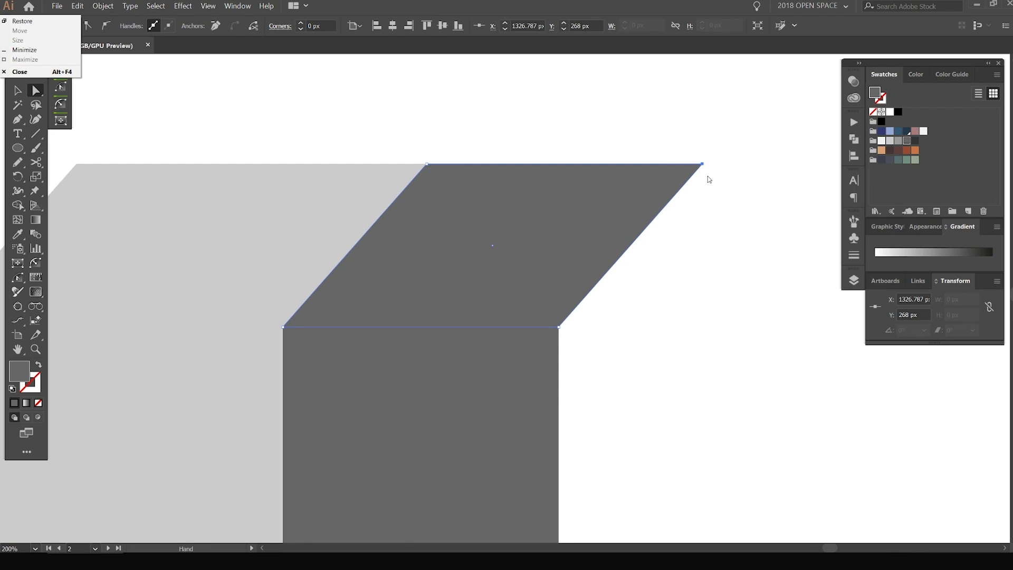
left_click_drag(690, 164, 276, 165)
scroll(264, 175, "up", 2, "alt")
left_click_drag(311, 131, 283, 165)
left_click(402, 146)
scroll(402, 145, "down", 4, "alt")
left_click_drag(402, 146, 550, 175)
scroll(597, 156, "down", 3, "alt")
scroll(590, 128, "up", 1, "alt")
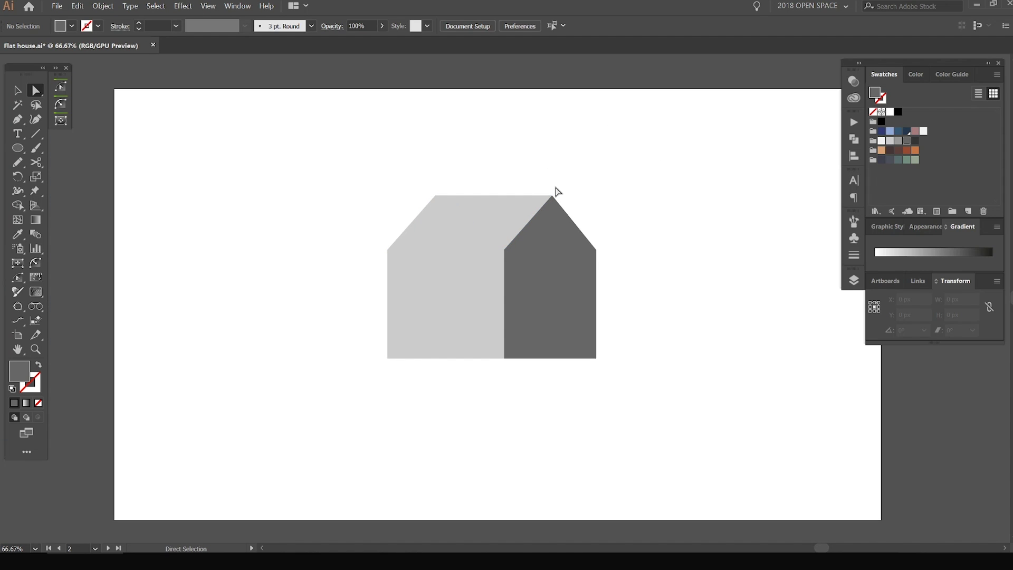
Shorten the light and dark walls to 220 px high by raising their bottom corner points together.
scroll(525, 193, "up", 1, "alt")
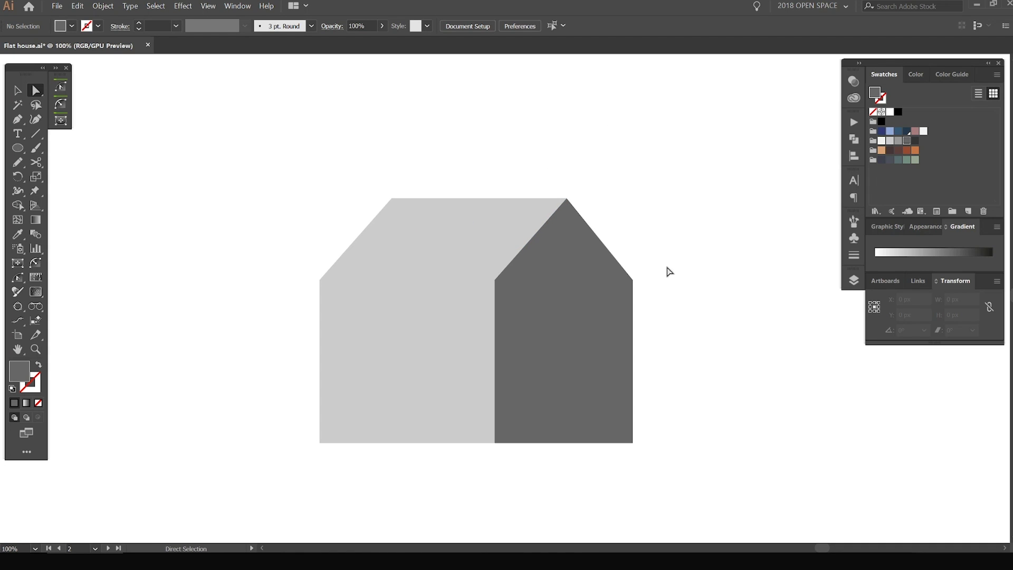
scroll(669, 272, "down", 3)
left_click_drag(708, 311, 215, 409)
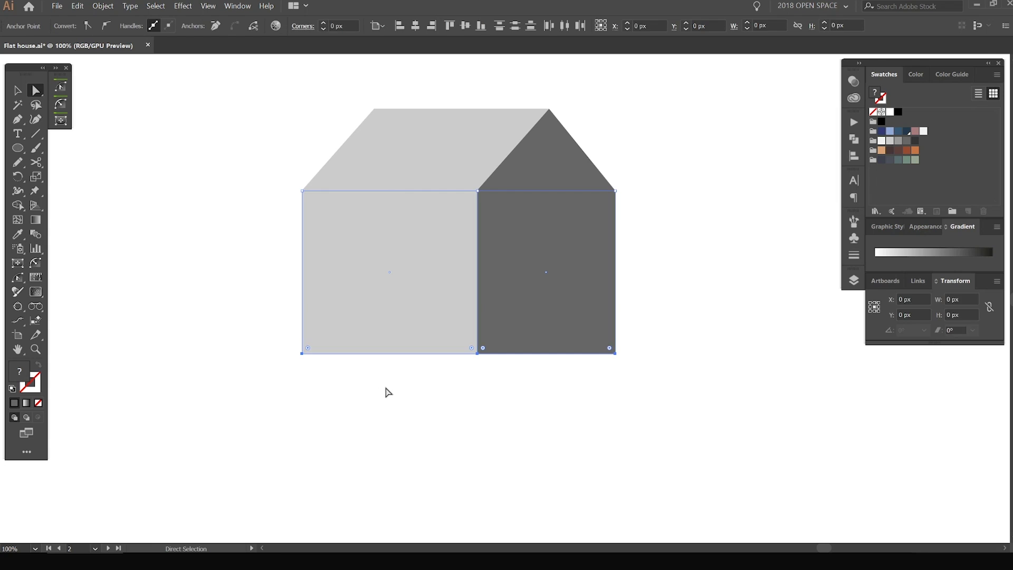
key("Up")
key("Up")
key("Up")
key("Up")
key("Up")
key("Up")
key("Up")
key("Up")
key("Up")
key("Up")
key("Up")
key("Up")
key("Up")
key("Up")
key("Up")
key("Up")
key("Up")
key("Up")
key("Up")
key("Up")
key("Up")
key("Up")
key("Up")
key("Up")
key("Up")
key("Up")
key("Up")
key("Up")
key("Up")
key("Up")
key("Up")
key("Up")
key("Up")
key("Up")
key("Up")
key("Up")
key("Up")
key("Up")
key("Up")
key("Up")
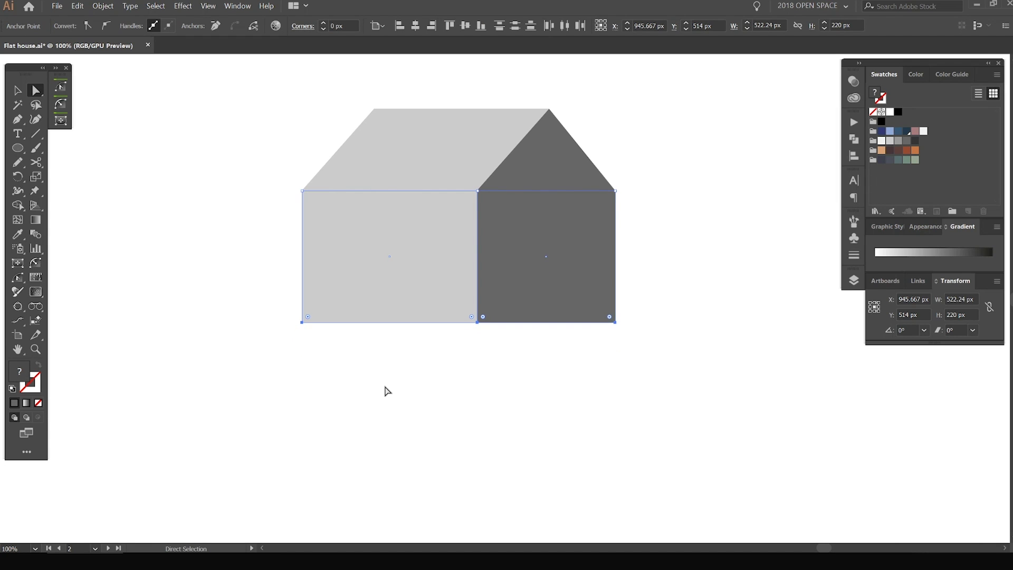
Move the whole house slightly down and to the right on the artboard, and deselect it.
scroll(490, 350, "down", 2)
key("v")
left_click_drag(643, 183, 413, 344)
left_click_drag(499, 284, 507, 303)
left_click(647, 287)
Draw a narrow dark grey chimney rectangle about 24 by 137 px across the roof's left slope and select it.
scroll(476, 211, "up", 1)
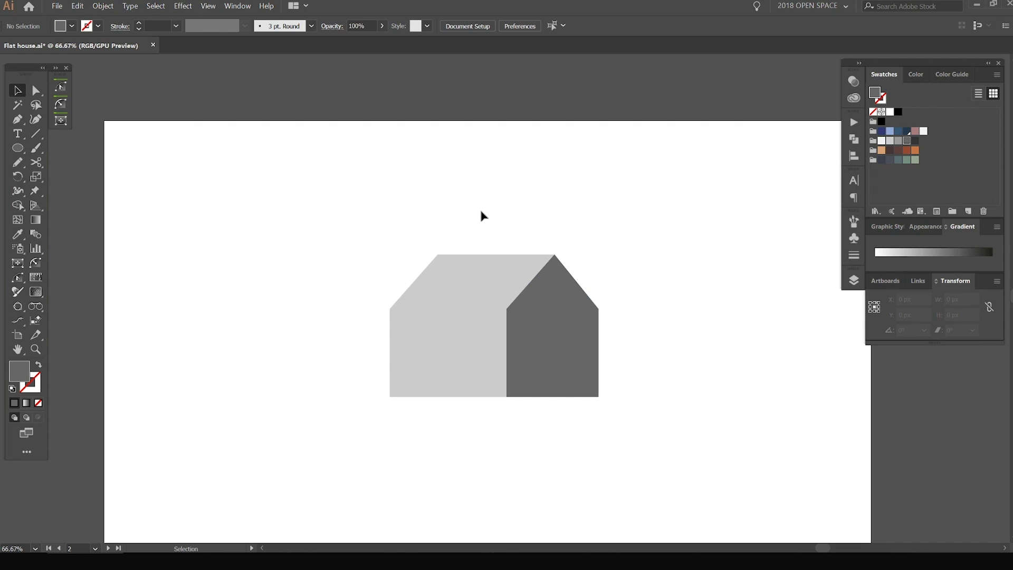
scroll(437, 243, "up", 2)
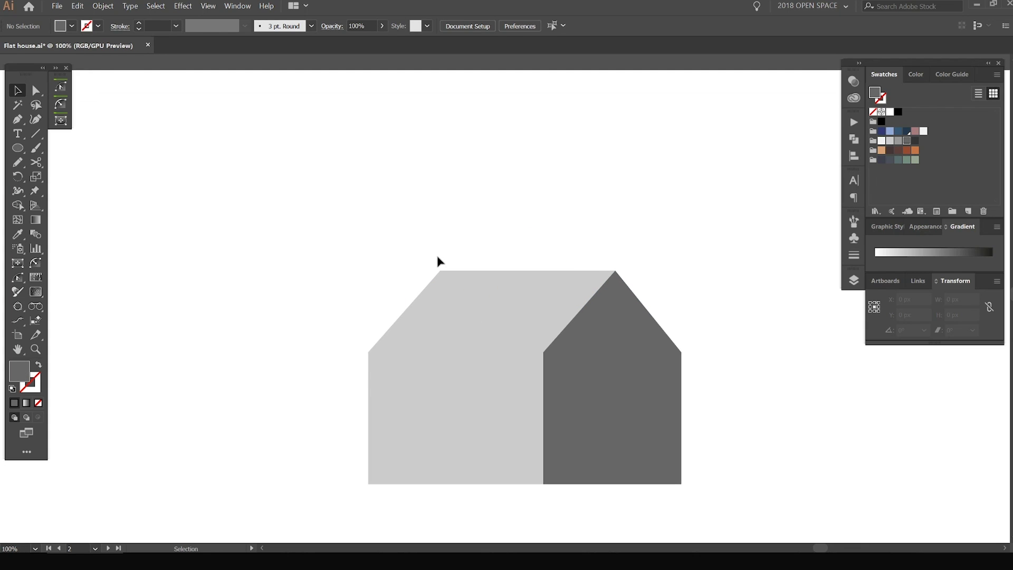
scroll(406, 227, "up", 1)
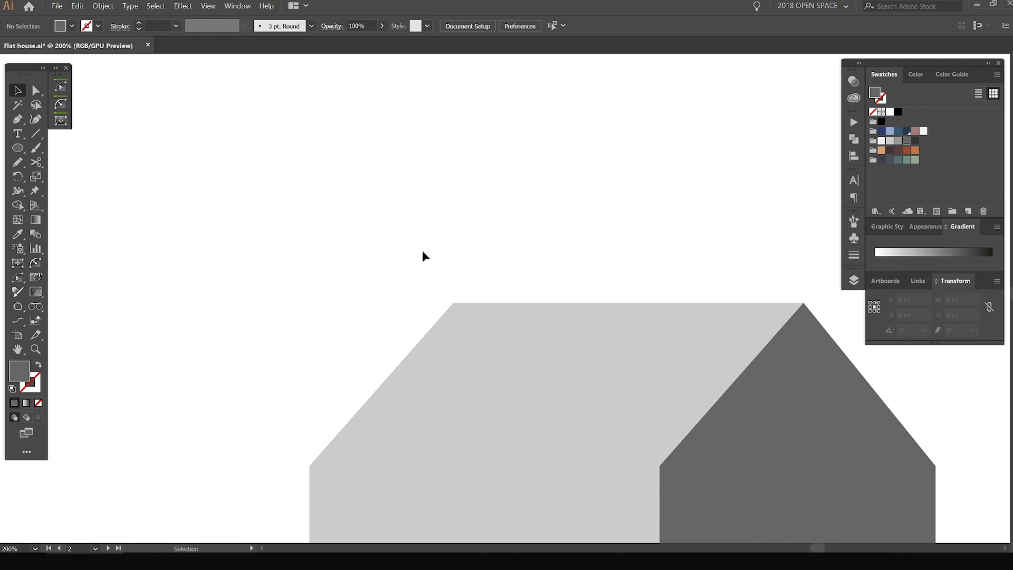
key("m")
left_click_drag(385, 232, 414, 397)
key("v")
left_click(494, 227)
left_click(409, 275)
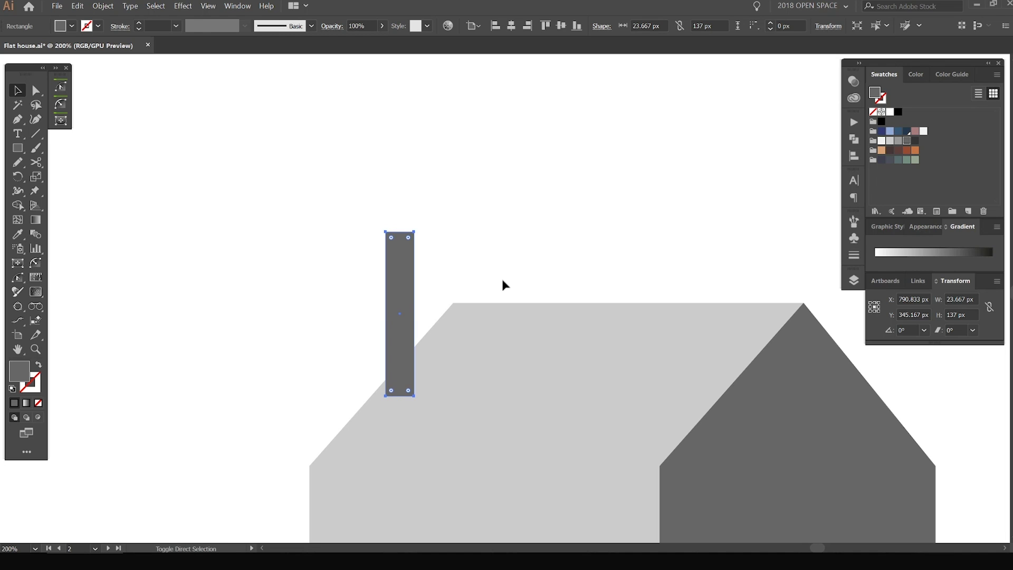
Send the chimney rectangle to the back so it sits behind the roof, and deselect it.
key("ctrl+shift+bracketleft")
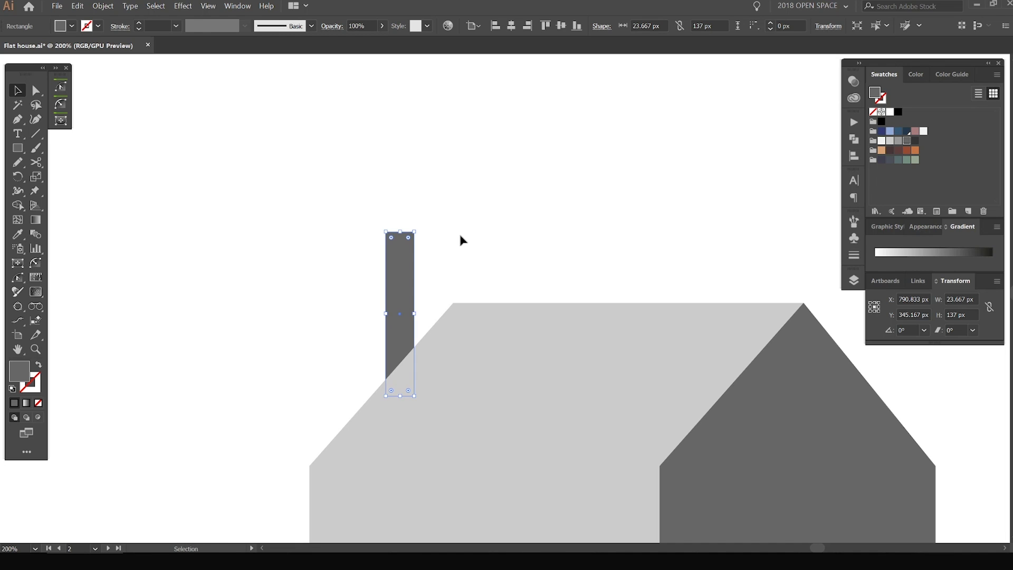
left_click(103, 6)
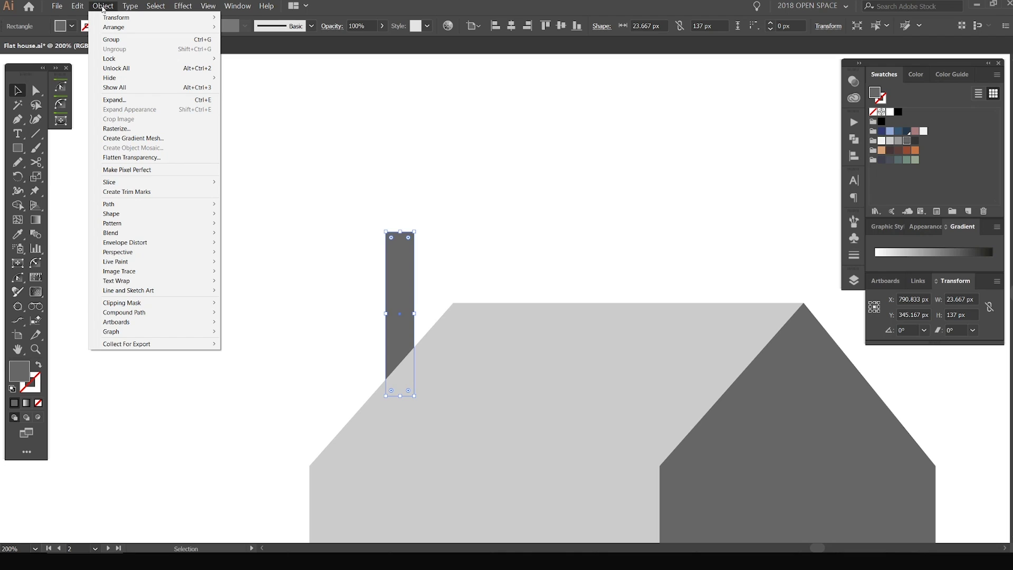
mouse_move(109, 29)
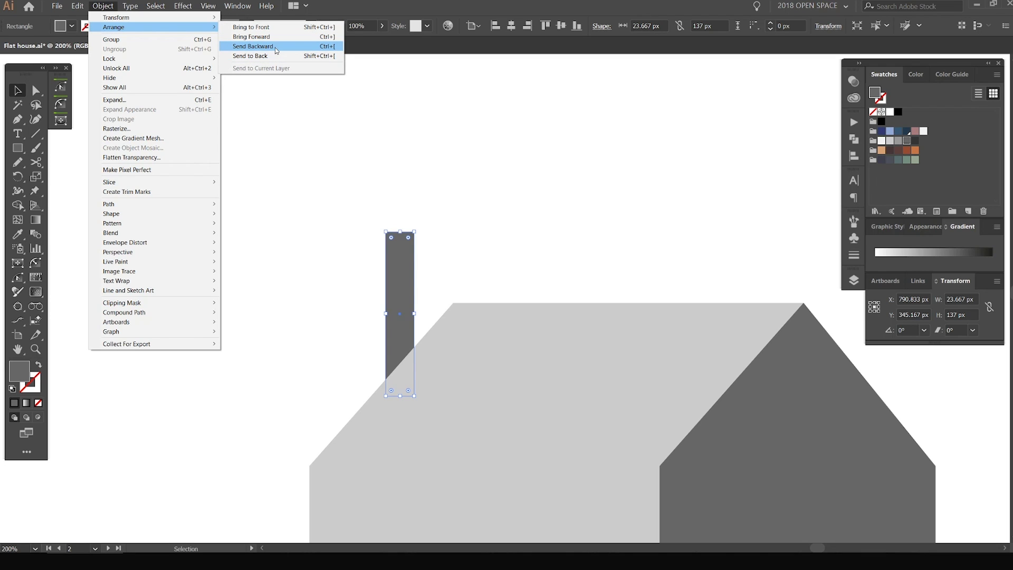
left_click(533, 283)
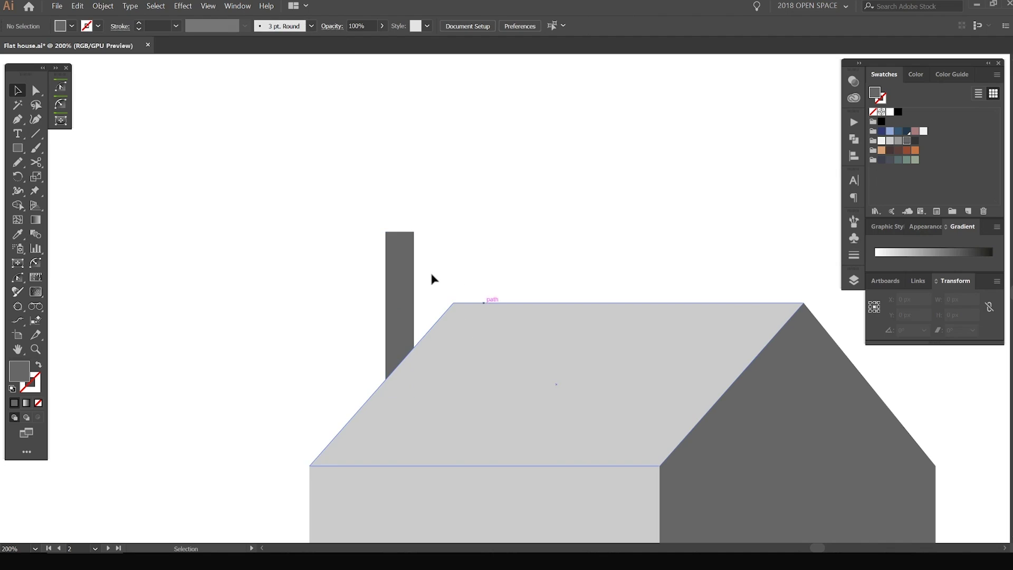
Duplicate the chimney rectangle directly to its right and widen the copy so both parts together span about 72 px.
scroll(450, 244, "up", 1)
left_click(385, 265)
left_click_drag(384, 265, 405, 258)
left_click_drag(437, 346, 481, 341)
left_click(582, 244)
left_click(450, 242)
Fill the narrow left part of the chimney with light grey and deselect it.
left_click(382, 249)
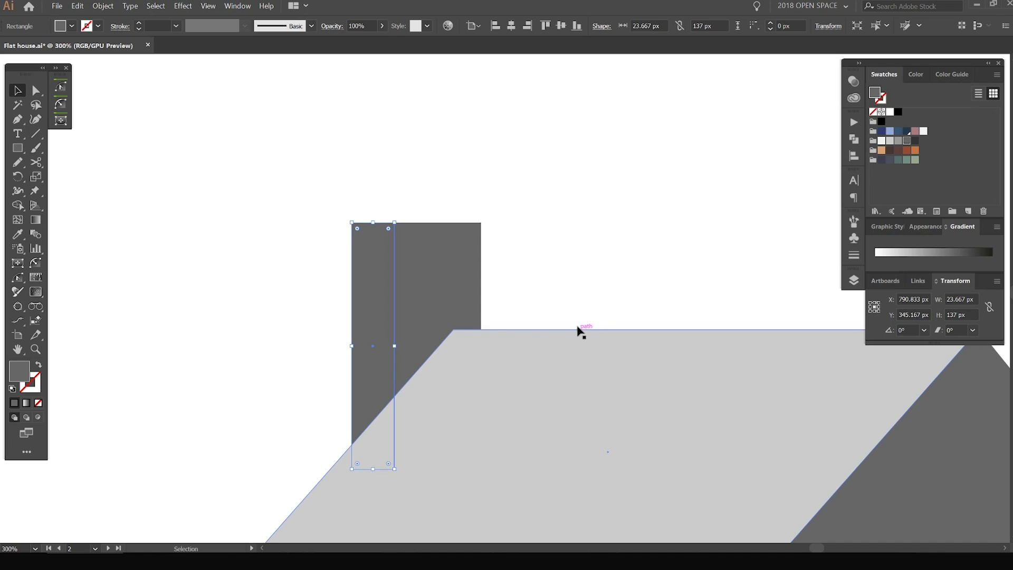
left_click_drag(559, 289, 567, 255)
left_click(900, 140)
left_click(890, 140)
left_click(671, 145)
key("ctrl+1")
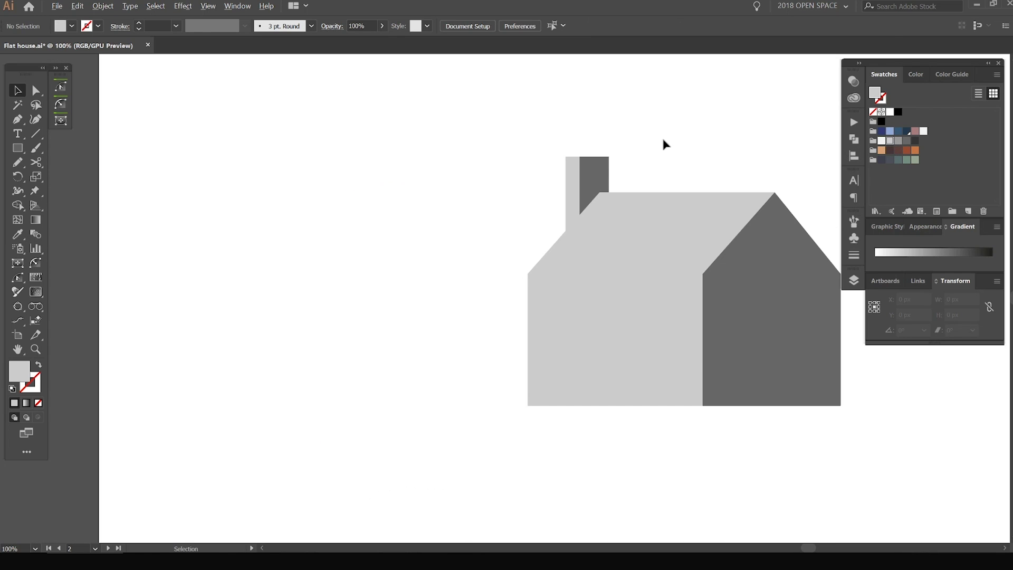
Shorten both chimney parts to 109 px high by lowering their top corner points together, and deselect them.
left_click_drag(669, 140, 499, 149)
scroll(475, 155, "up", 2)
left_click_drag(399, 150, 435, 145)
key("a")
left_click_drag(503, 129, 338, 200)
key("Down")
key("Down")
key("Down")
key("Down")
key("Down")
key("Down")
key("Down")
key("Down")
key("Down")
key("Down")
key("Down")
key("Down")
key("Down")
key("Down")
key("Down")
key("Down")
key("Down")
key("Down")
key("Down")
key("Down")
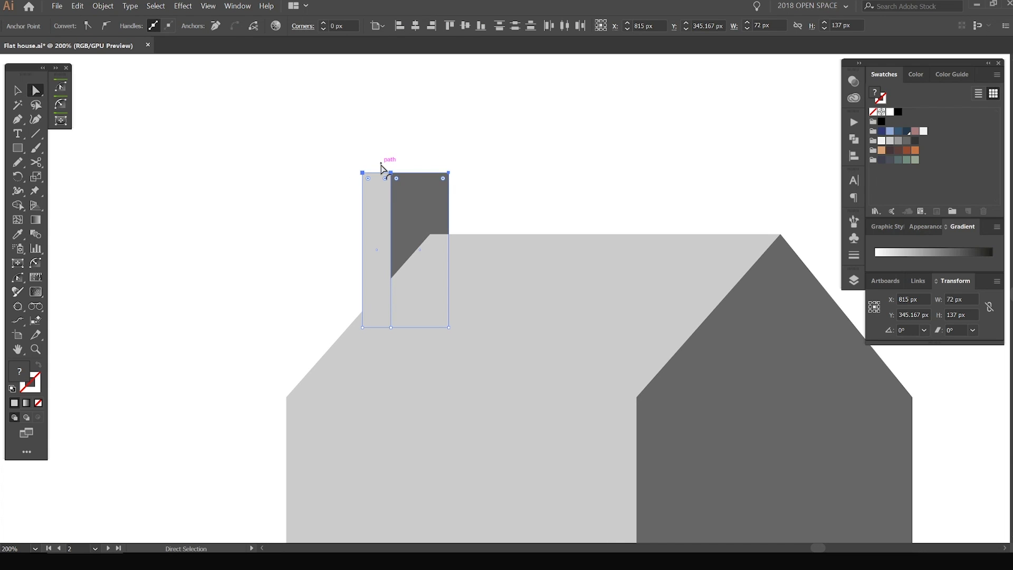
key("Down")
key("Down")
key("Down")
key("Down")
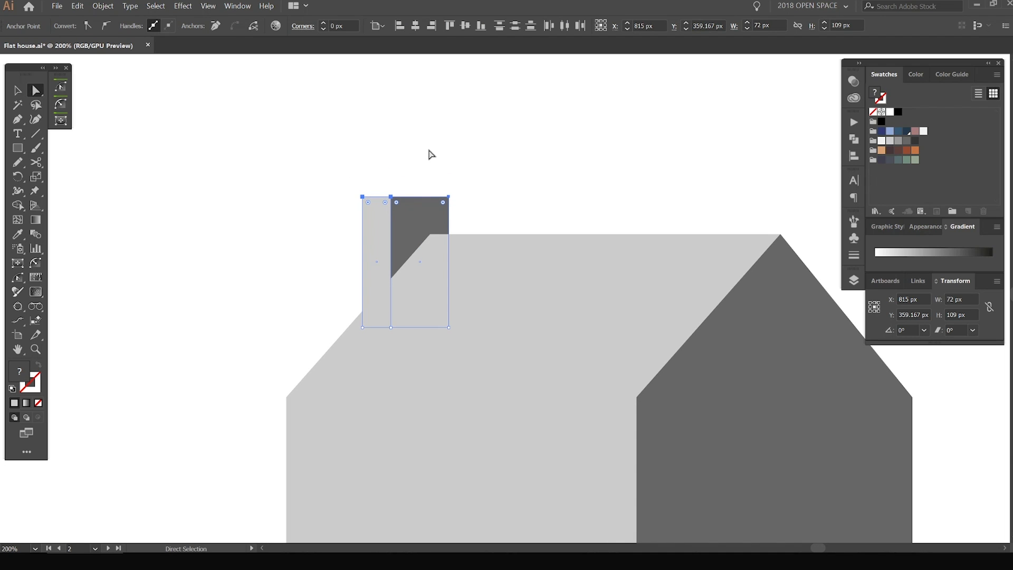
left_click(430, 152)
scroll(431, 152, "down", 3)
scroll(542, 116, "down", 1)
left_click_drag(526, 117, 516, 168)
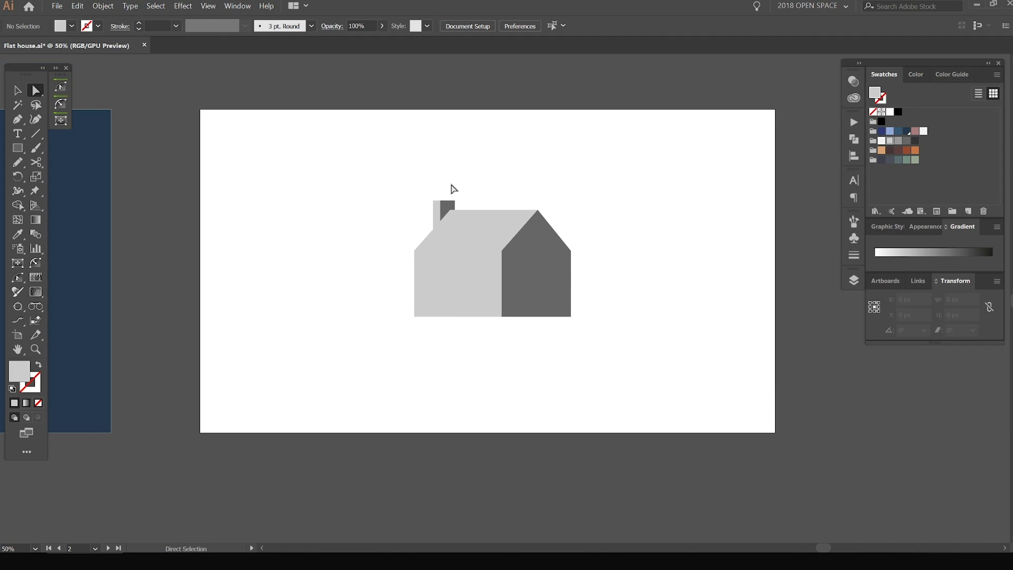
scroll(583, 185, "up", 1)
scroll(465, 226, "up", 1)
left_click(438, 214)
left_click(556, 201)
Draw a door rectangle about 59 by 118 px at the base of the light front wall and fill it with medium grey.
left_click_drag(557, 448, 527, 387)
scroll(449, 318, "up", 1)
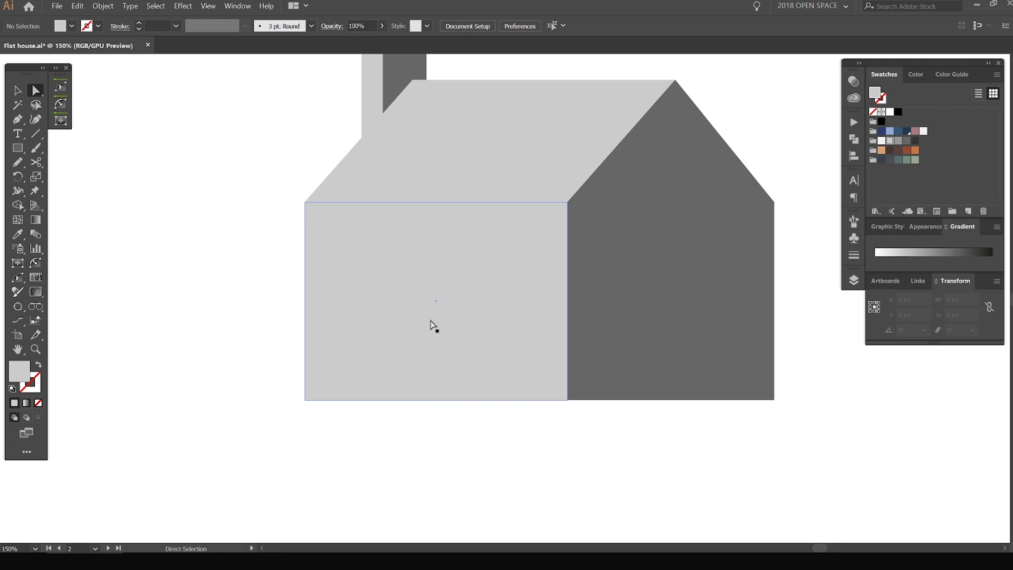
scroll(465, 318, "up", 1)
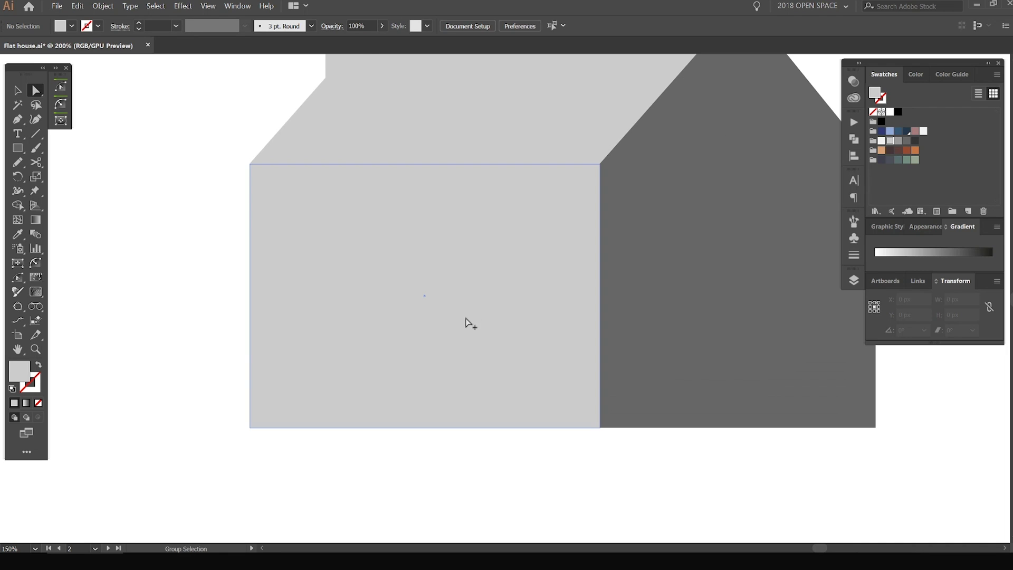
key("m")
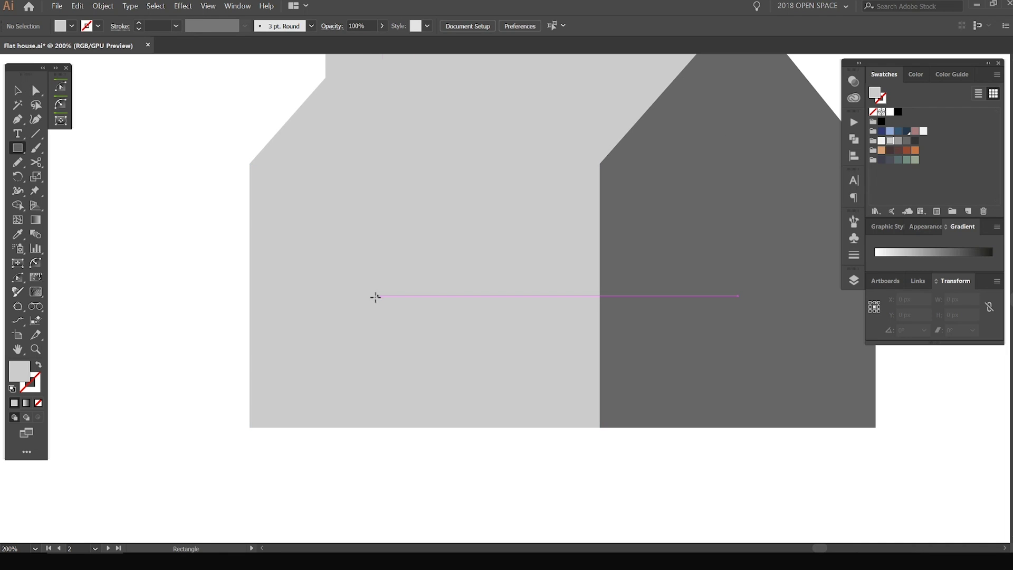
left_click_drag(354, 286, 424, 426)
key("v")
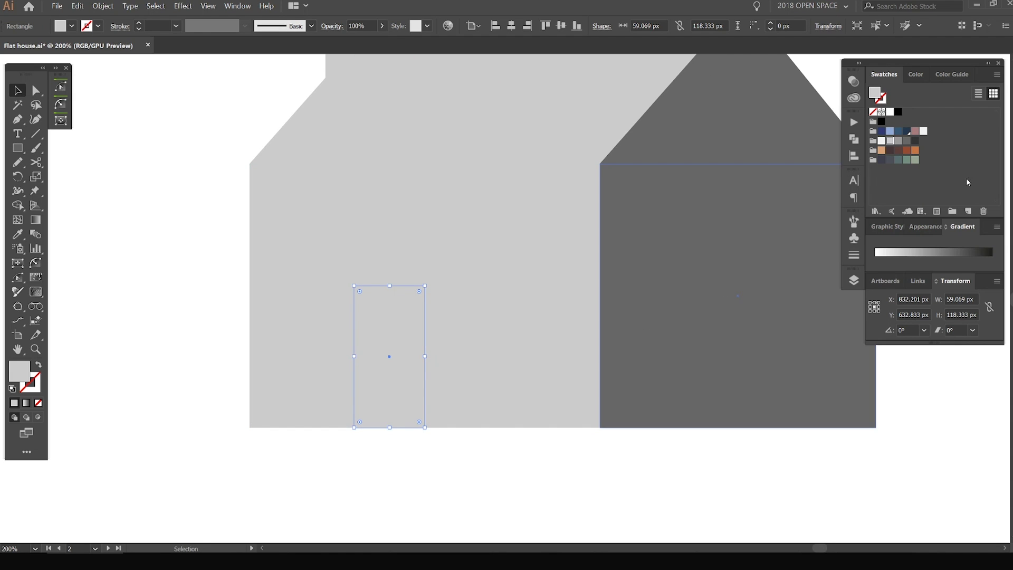
left_click(899, 142)
left_click(469, 464)
Copy the door up and to the right on the front wall and shorten the copy to a window about 47 px high.
scroll(477, 432, "down", 1)
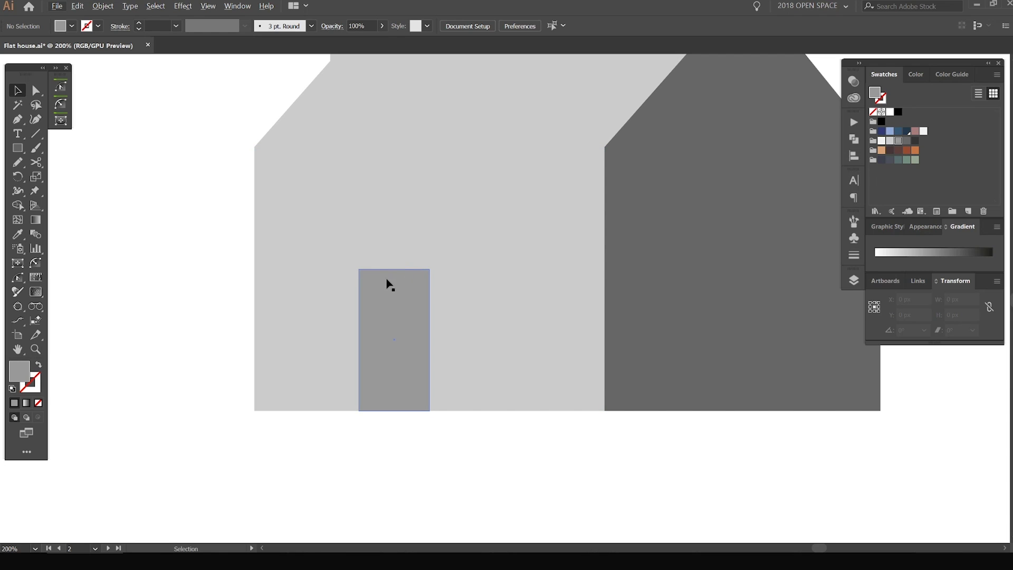
left_click_drag(399, 339, 511, 285)
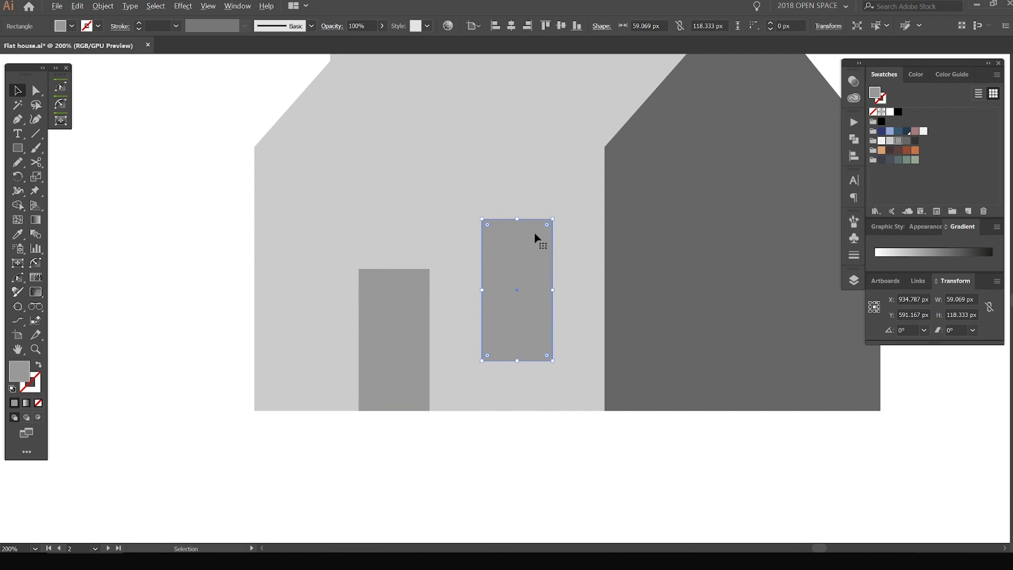
scroll(536, 235, "up", 1)
left_click_drag(509, 213, 515, 341)
left_click_drag(516, 379, 513, 270)
key("ctrl+minus")
key("ctrl+minus")
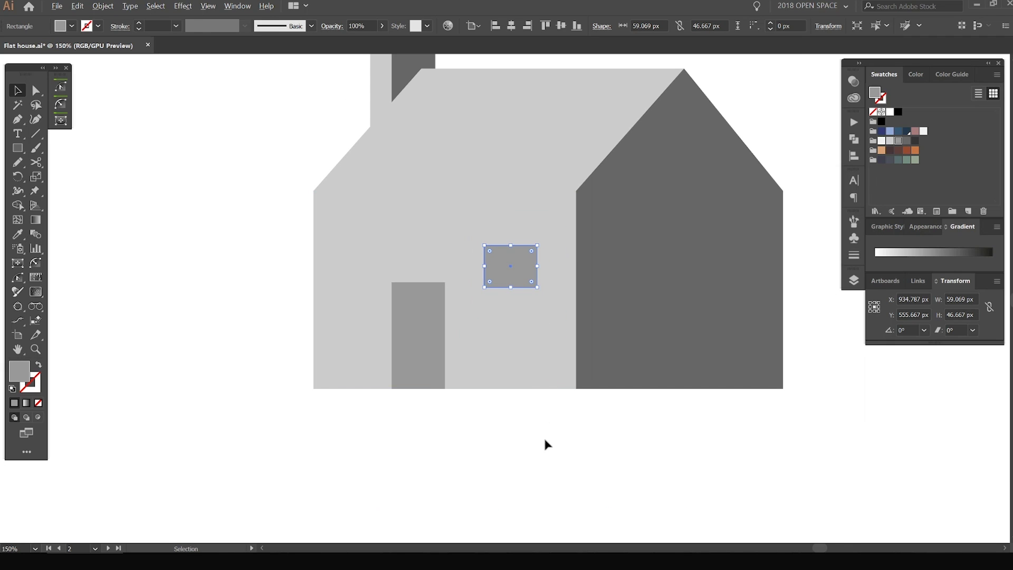
key("ctrl+shift+a")
scroll(540, 385, "down", 2)
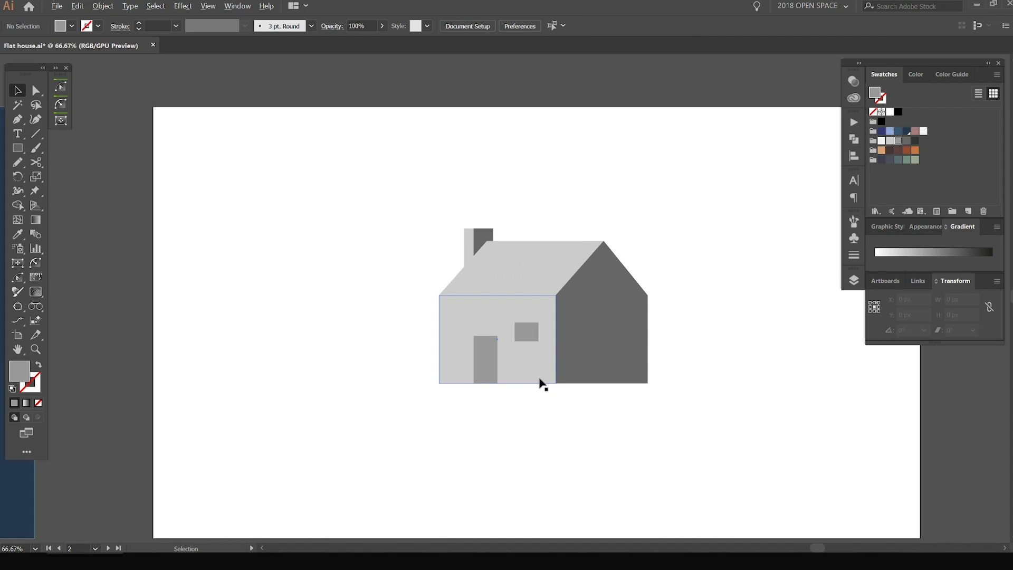
Round the window's two upper corners to the maximum radius of 29.53 px, forming an arched top.
scroll(529, 328, "up", 4)
left_click_drag(533, 322, 557, 264)
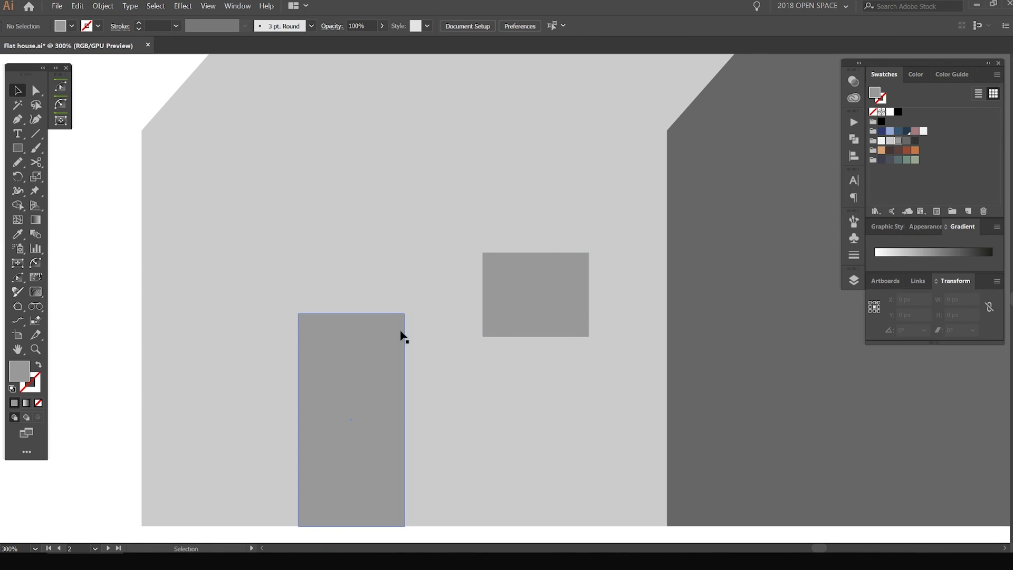
scroll(486, 259, "up", 1)
key("a")
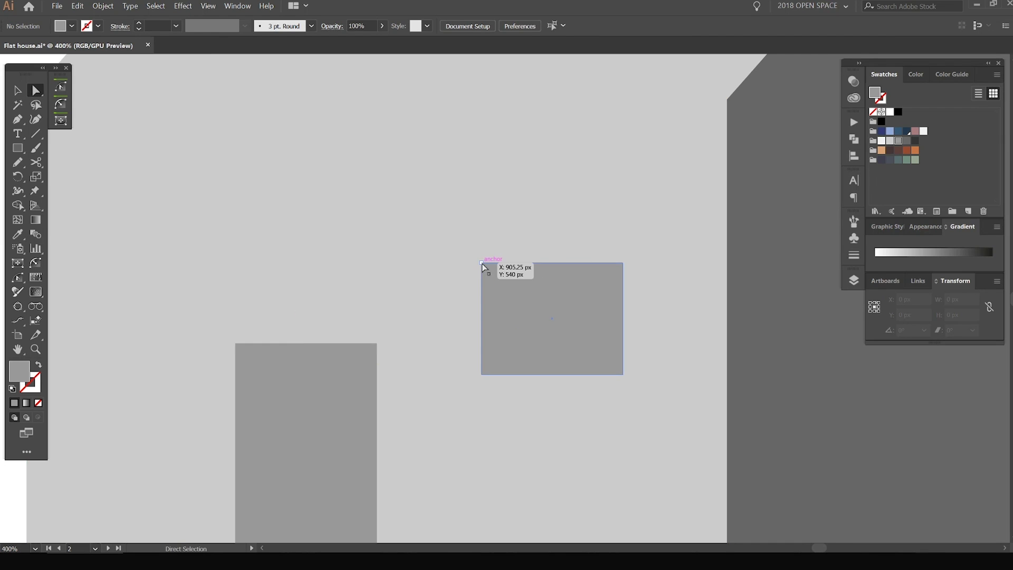
left_click(482, 262)
scroll(616, 277, "up", 1)
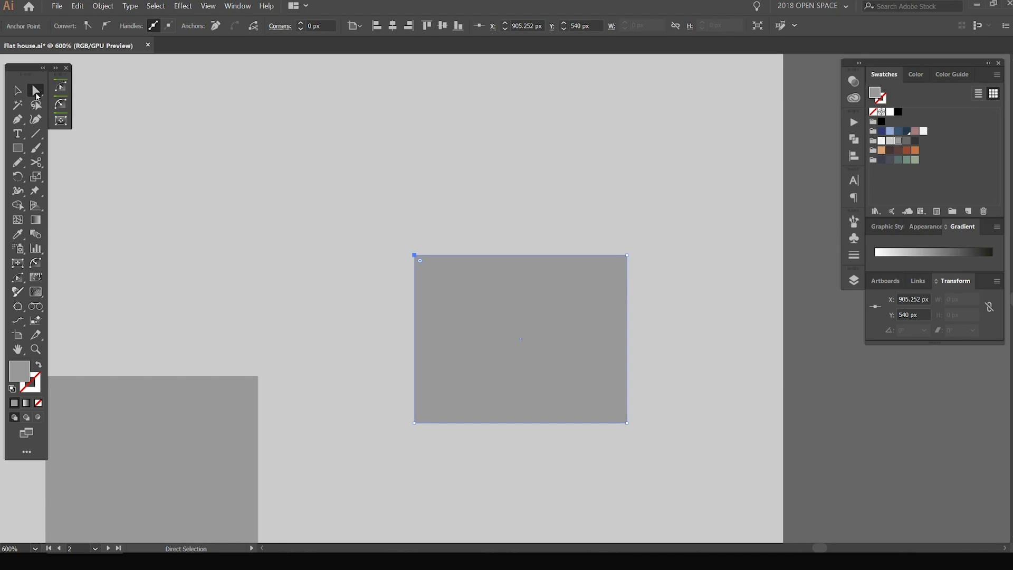
left_click(37, 93)
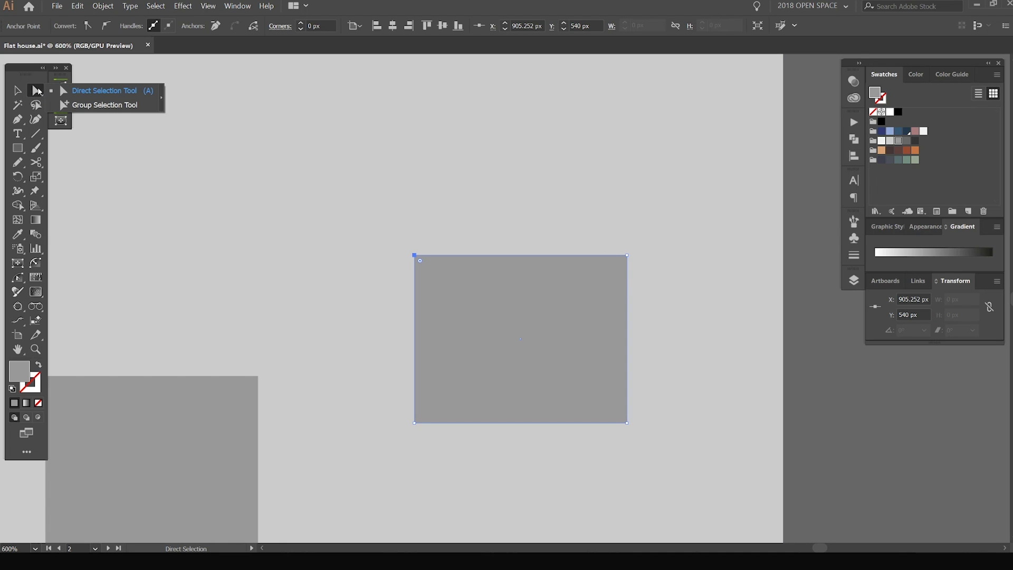
left_click(627, 256)
scroll(419, 260, "up", 1)
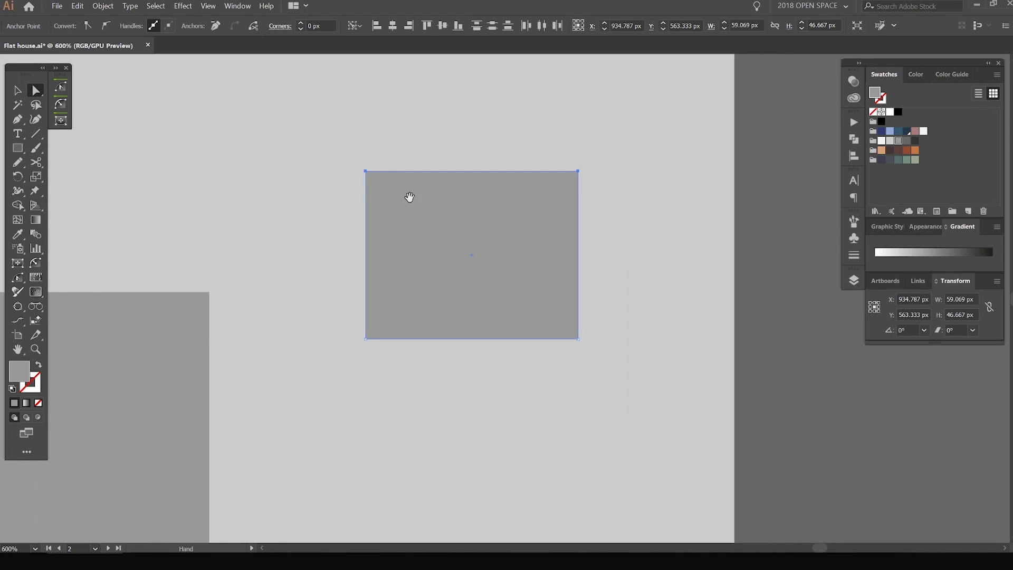
scroll(365, 177, "up", 1)
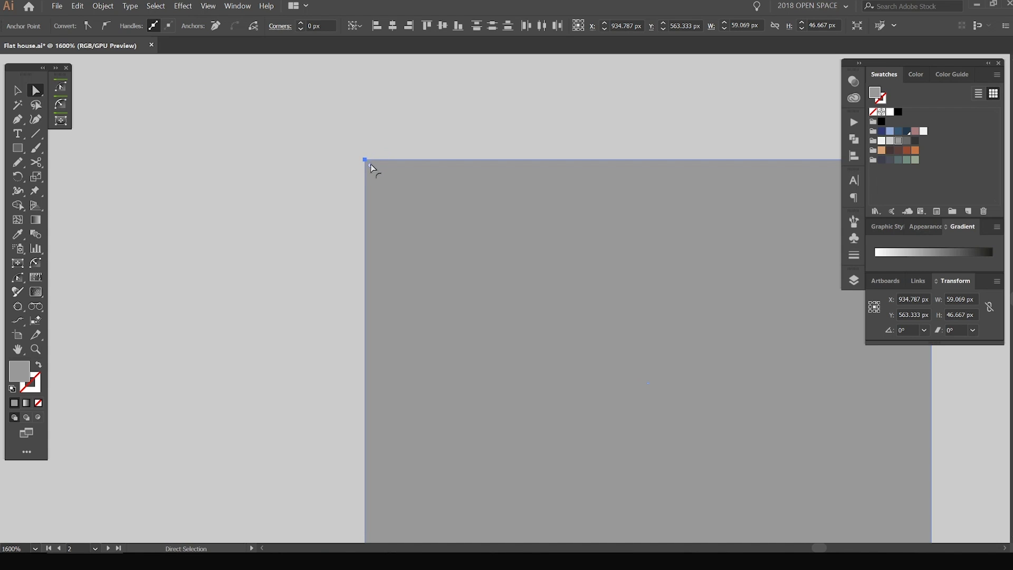
scroll(371, 168, "down", 2)
scroll(373, 170, "up", 1)
left_click_drag(371, 170, 494, 392)
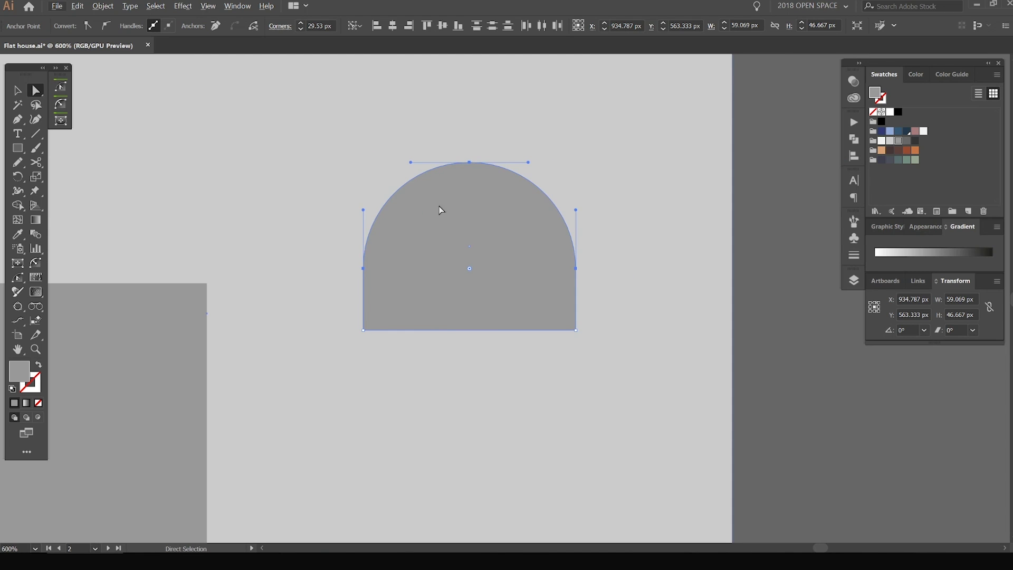
Round the door's two upper corners as far as possible to form an arched top, and deselect it.
scroll(448, 227, "down", 2)
scroll(338, 277, "up", 1)
left_click(338, 277)
left_click_drag(364, 275, 441, 248)
left_click(347, 218)
left_click(488, 218, "shift")
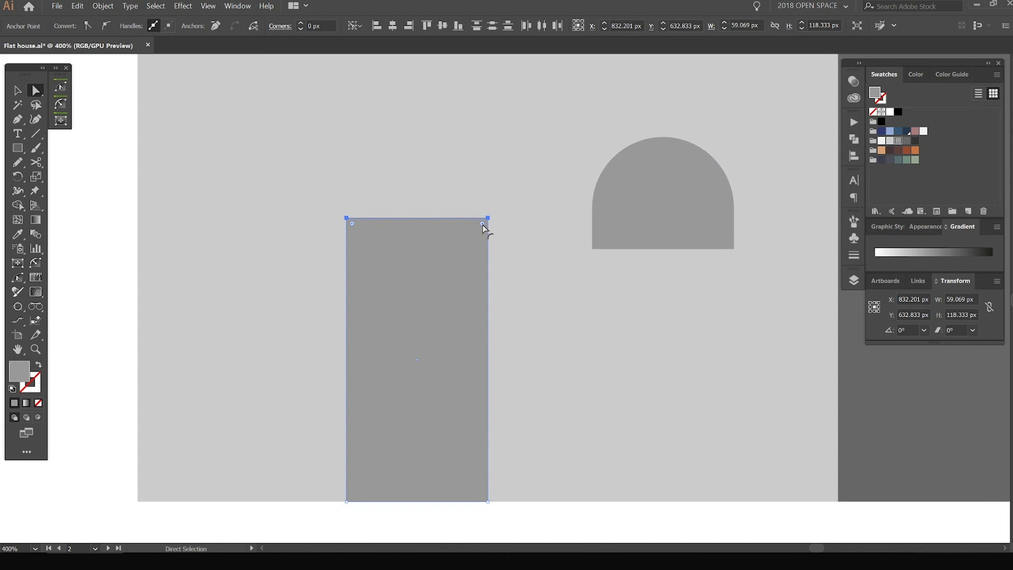
left_click_drag(499, 331, 495, 477)
scroll(495, 476, "down", 2)
left_click_drag(556, 412, 481, 326)
key("v")
left_click(511, 411)
Duplicate the arched window horizontally onto the middle of the dark side wall.
left_click_drag(536, 278, 608, 304)
scroll(373, 287, "up", 2)
left_click(369, 301)
scroll(373, 301, "down", 2)
left_click(767, 297)
scroll(768, 297, "down", 3)
left_click_drag(747, 297, 691, 308)
scroll(691, 308, "up", 1)
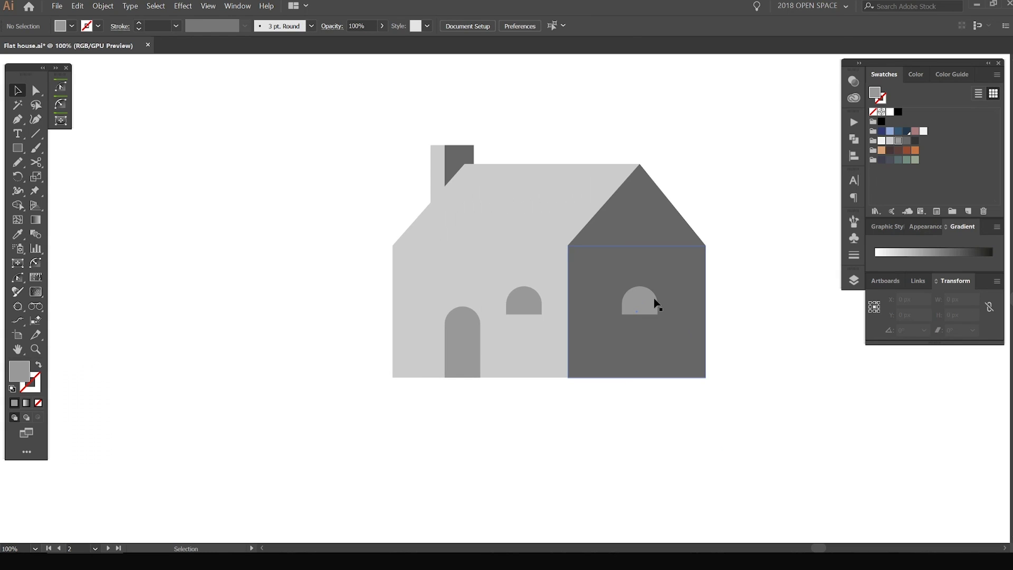
Try dark grey and light grey fills on the side-wall window, and return it to medium grey.
left_click(640, 301)
left_click(907, 141)
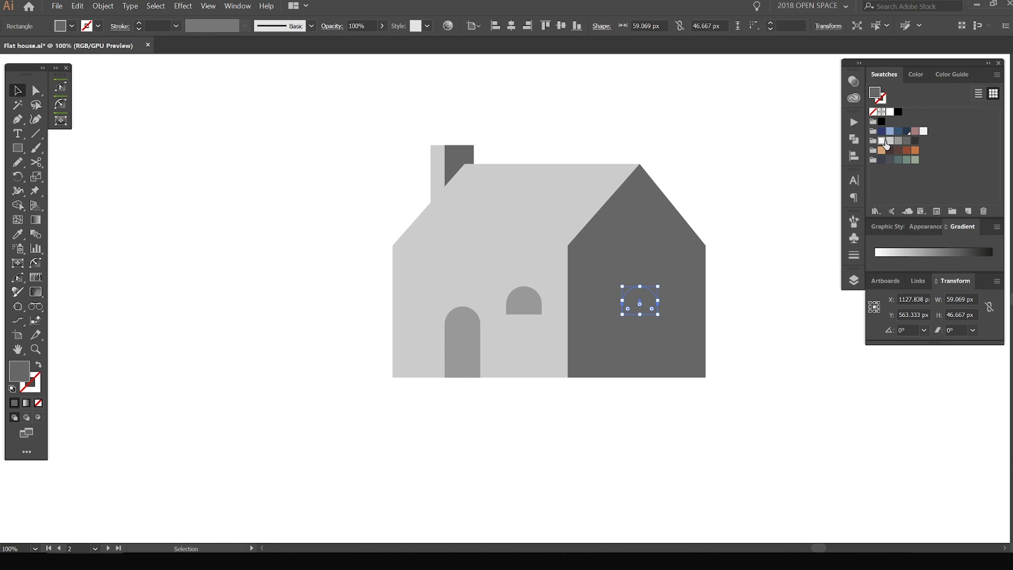
left_click(890, 141)
left_click(902, 141)
Fill the front wall's arched window and door with dark grey and deselect them.
left_click(522, 310)
left_click(470, 334, "shift")
left_click(907, 141)
left_click(723, 122)
scroll(717, 129, "down", 2)
left_click_drag(715, 132, 611, 175)
Stretch the door slightly taller from its top edge, and undo a trial widening of its left side.
scroll(519, 264, "up", 2)
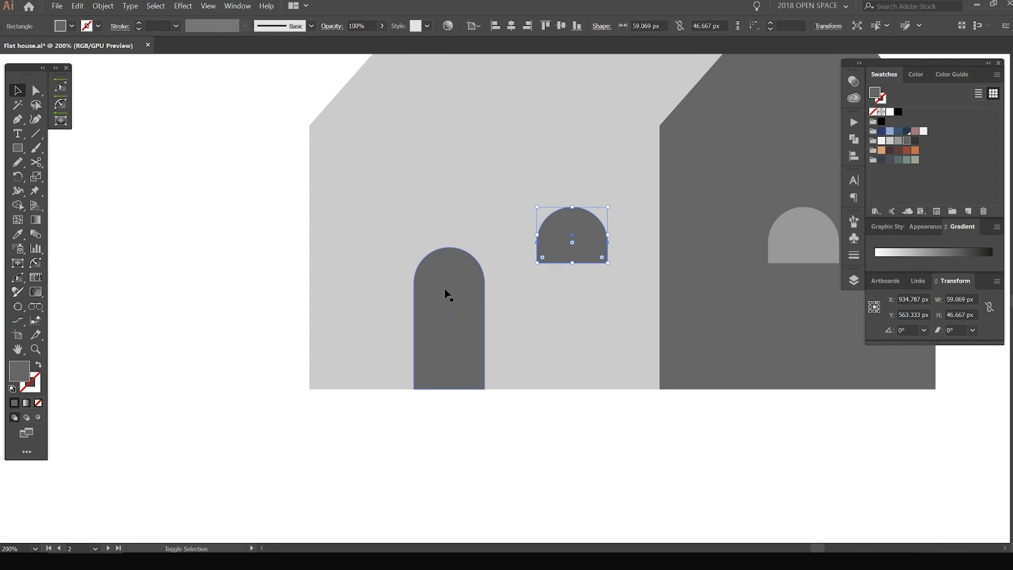
left_click(462, 274)
left_click_drag(449, 247, 451, 236)
left_click_drag(415, 318, 410, 315)
left_click(528, 414)
key("ctrl+z")
left_click(527, 419)
scroll(533, 408, "down", 2)
left_click_drag(534, 408, 475, 402)
left_click(508, 325)
left_click(714, 210)
scroll(713, 210, "down", 1)
left_click_drag(717, 181, 617, 229)
scroll(620, 184, "down", 1)
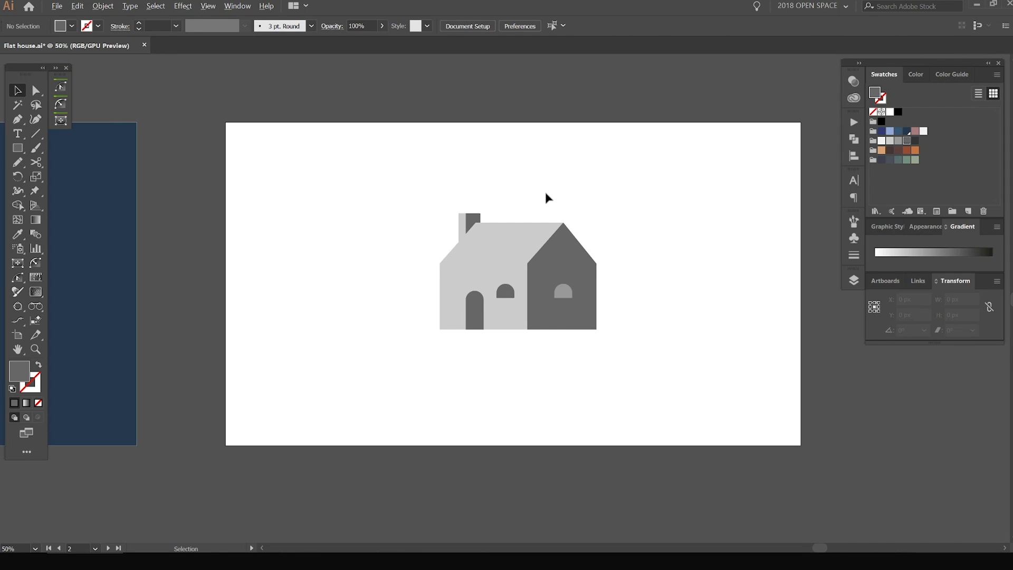
Draw a dark grey circle about 84 px across above and to the left of the chimney, and shift it slightly down.
scroll(546, 198, "up", 2)
left_click_drag(534, 224, 546, 201)
left_click_drag(368, 163, 514, 213)
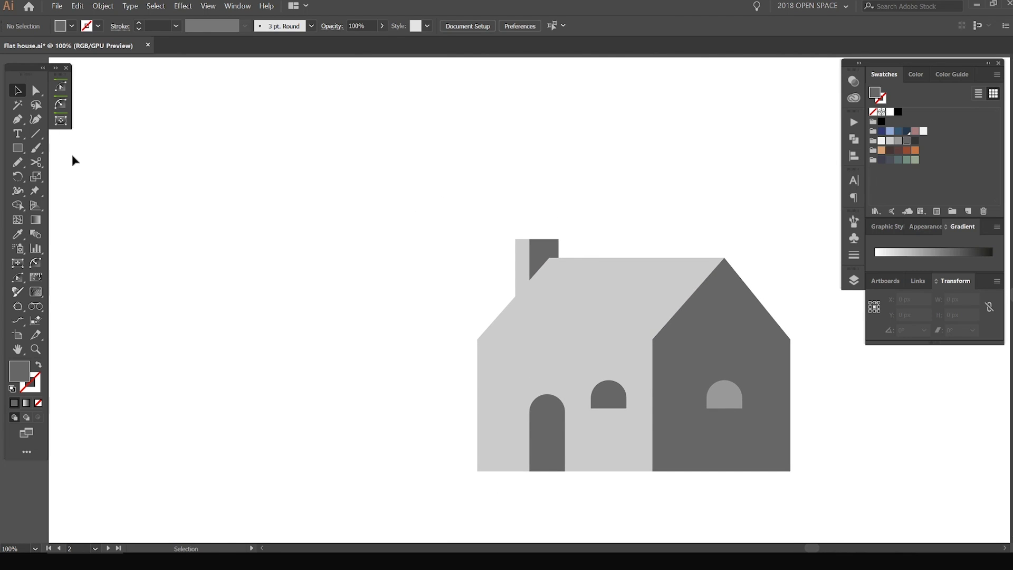
right_click(16, 149)
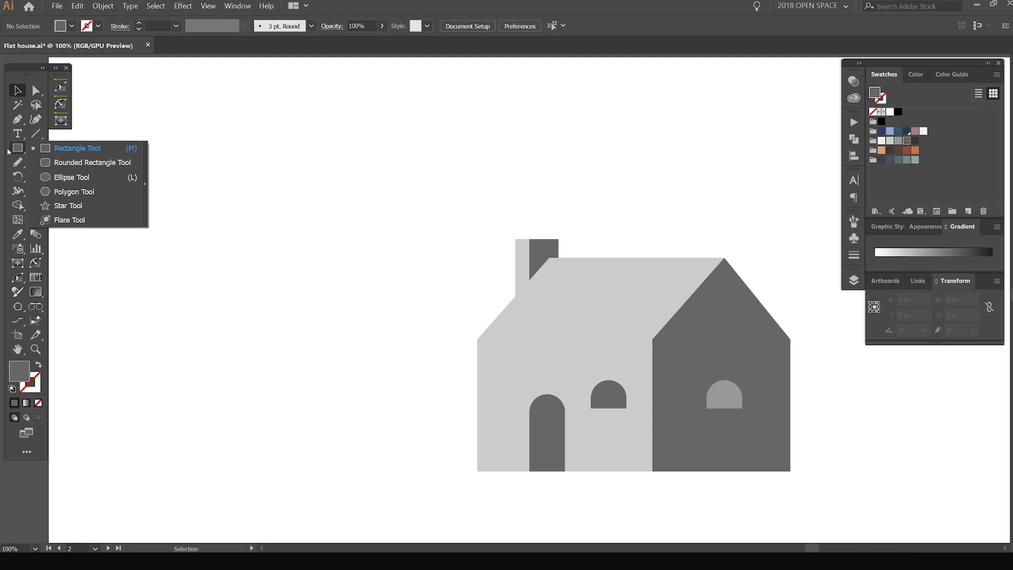
left_click(72, 178)
left_click_drag(432, 202, 455, 227)
key("v")
left_click(521, 195)
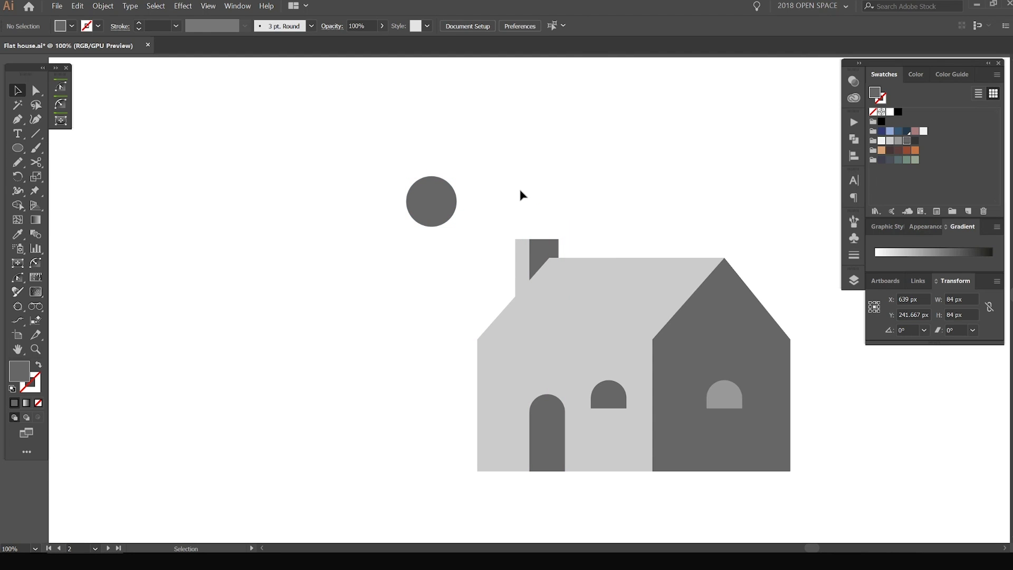
left_click_drag(435, 199, 430, 212)
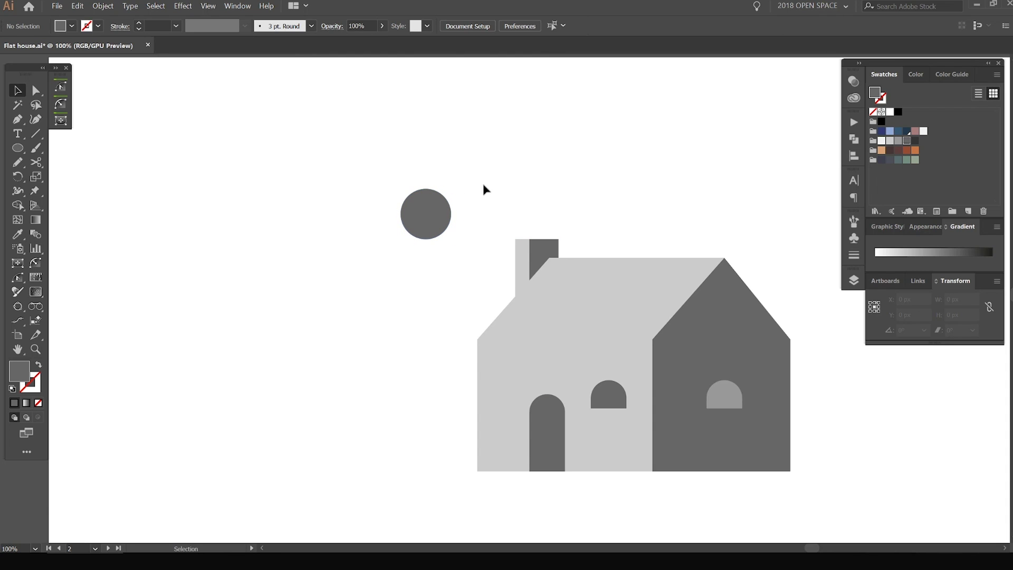
left_click(570, 278)
left_click(608, 248)
left_click(595, 303)
scroll(573, 337, "up", 1)
left_click(491, 232)
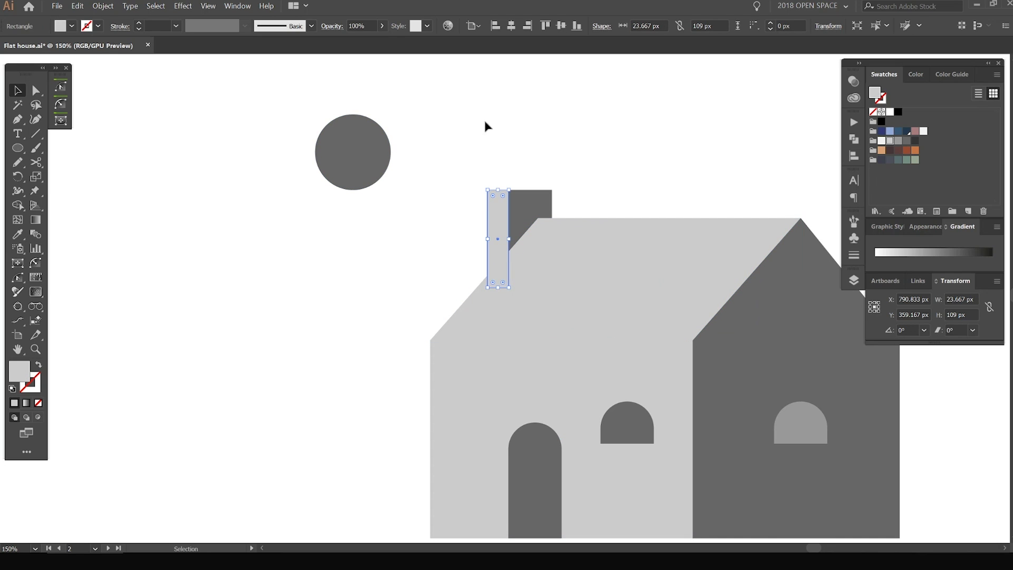
left_click(484, 138)
scroll(450, 203, "down", 3)
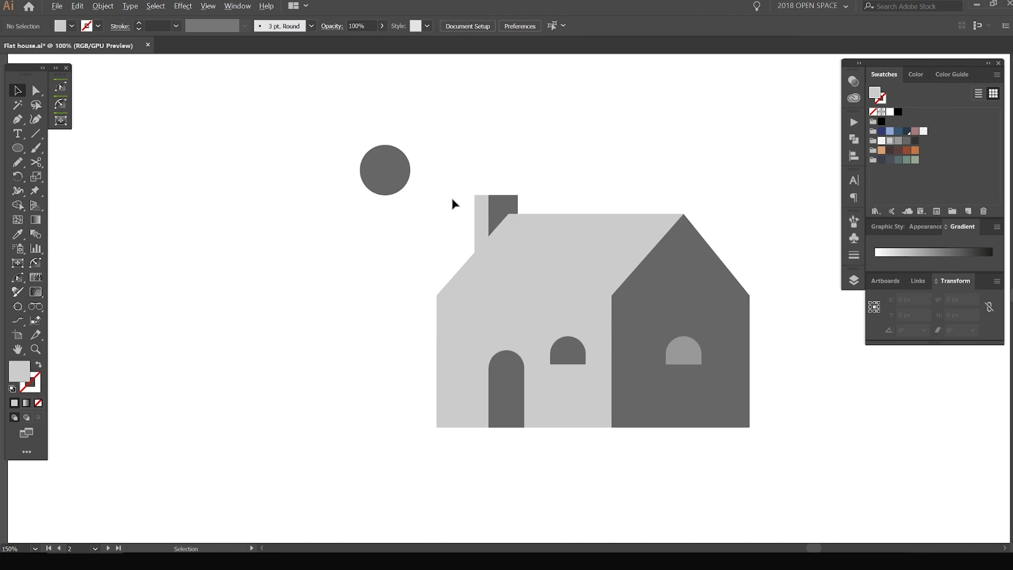
Examine the finished blue house artboard as a reference and compare its details with the grey house.
left_click_drag(363, 221, 679, 177)
left_click_drag(431, 163, 682, 219)
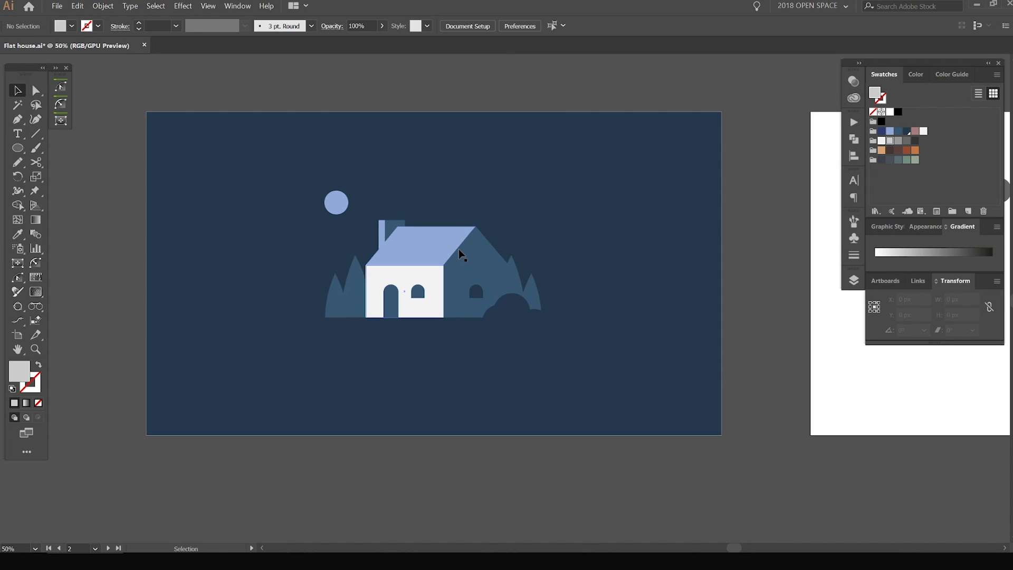
scroll(462, 255, "down", 1)
left_click_drag(676, 95, 411, 109)
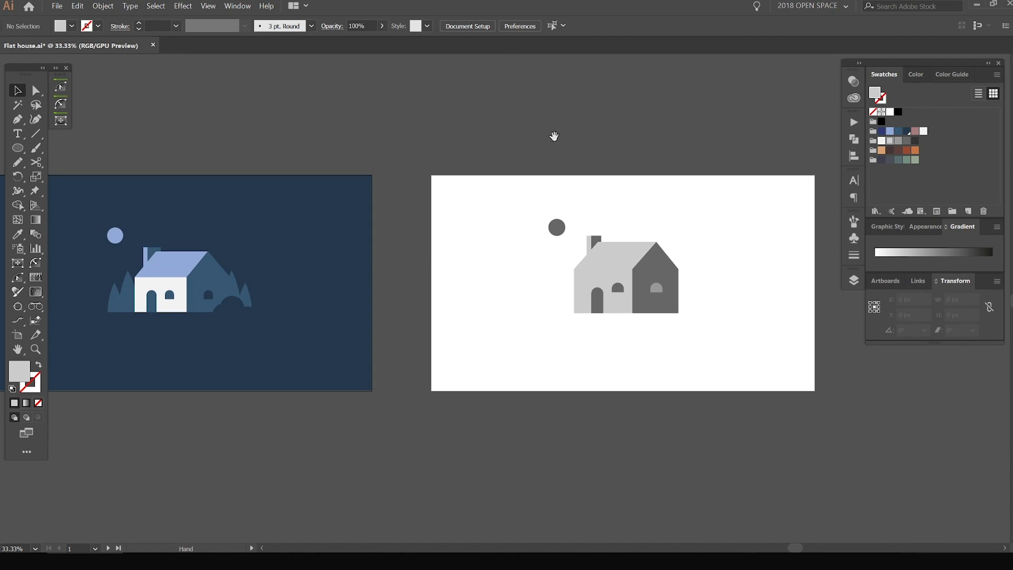
scroll(691, 256, "up", 1)
scroll(714, 294, "up", 1)
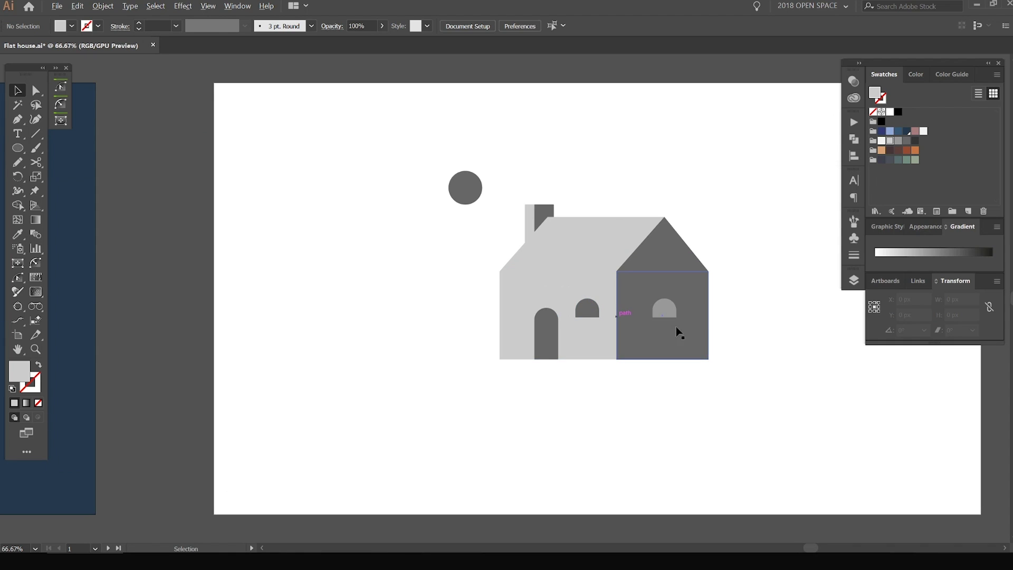
scroll(538, 291, "up", 1)
scroll(493, 368, "up", 1)
left_click(489, 367)
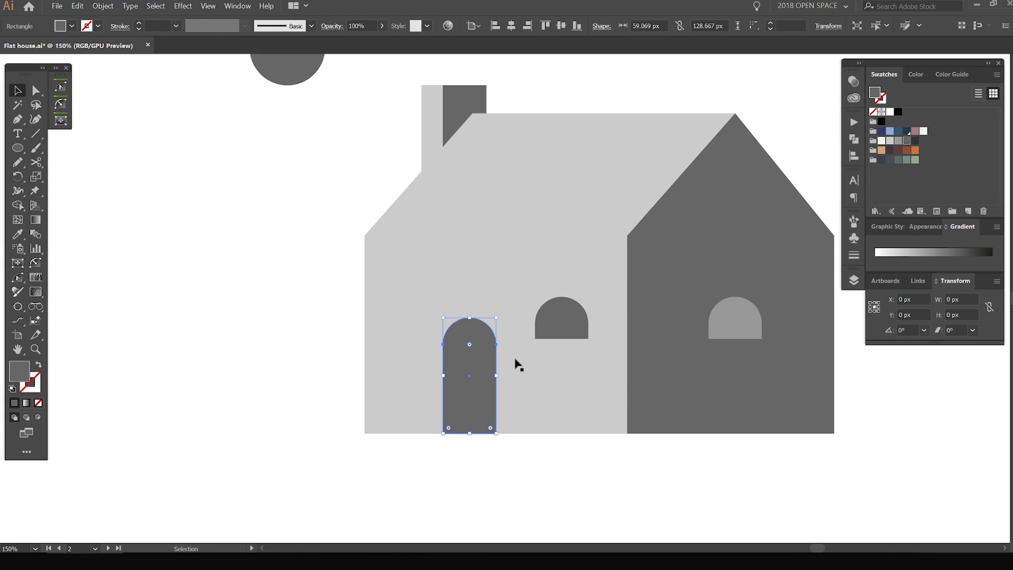
scroll(696, 177, "down", 1)
left_click(744, 107)
Copy the dark grey circle near the chimney into the empty area to the right of the house.
left_click_drag(740, 143, 594, 174)
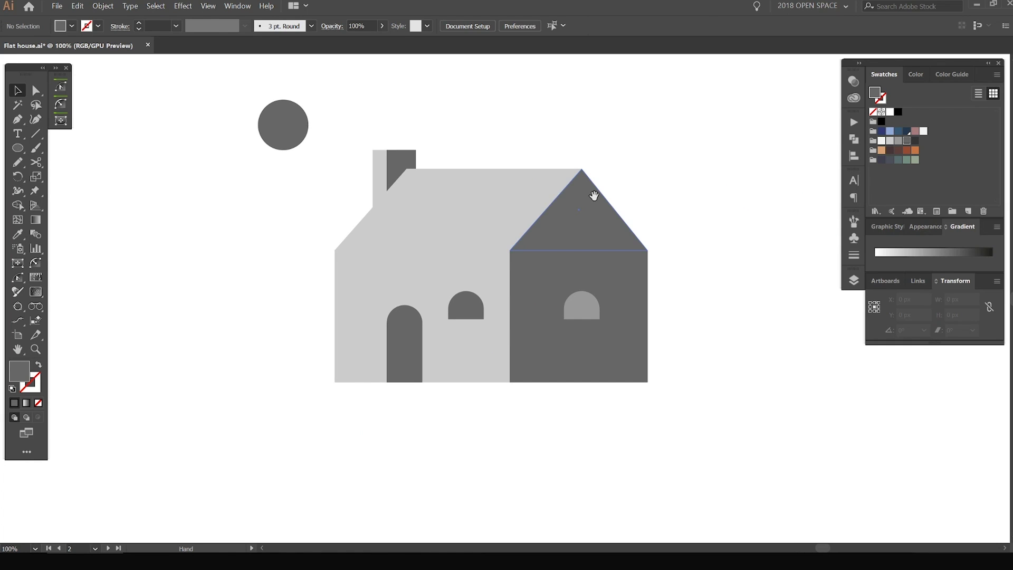
left_click_drag(562, 196, 364, 176)
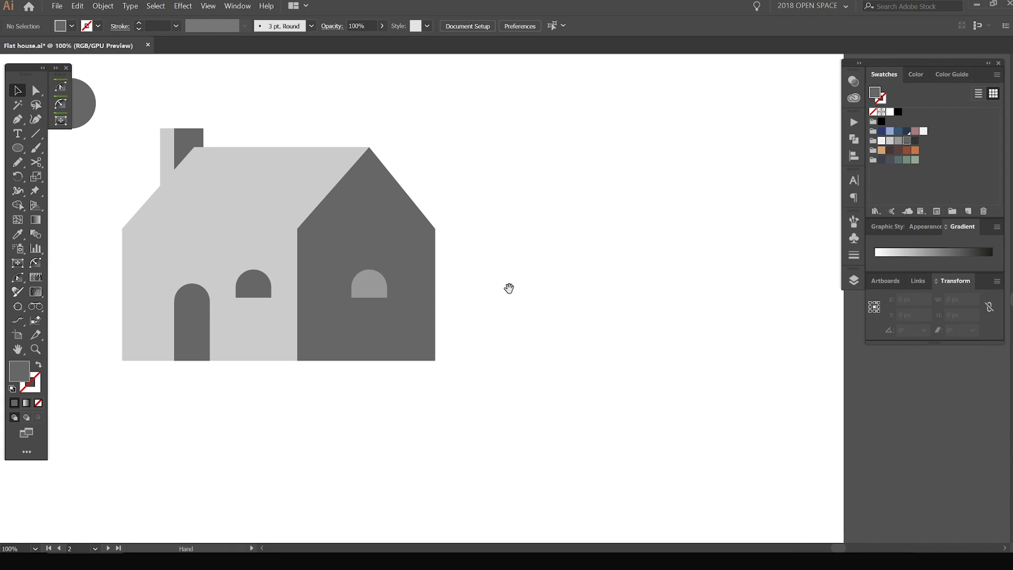
left_click_drag(509, 287, 489, 251)
left_click_drag(222, 175, 421, 222)
key("v")
left_click(246, 123)
left_click_drag(259, 124, 697, 349)
left_click_drag(712, 337, 523, 296)
Enlarge the copied circle to about 99 px across and align its centre with the house's base line.
key("ctrl+equal")
left_click(559, 305)
left_click(518, 306)
mouse_move(537, 262)
left_mouse_down()
mouse_move(569, 251)
mouse_move(550, 250)
left_mouse_up()
left_click_drag(493, 308, 498, 351)
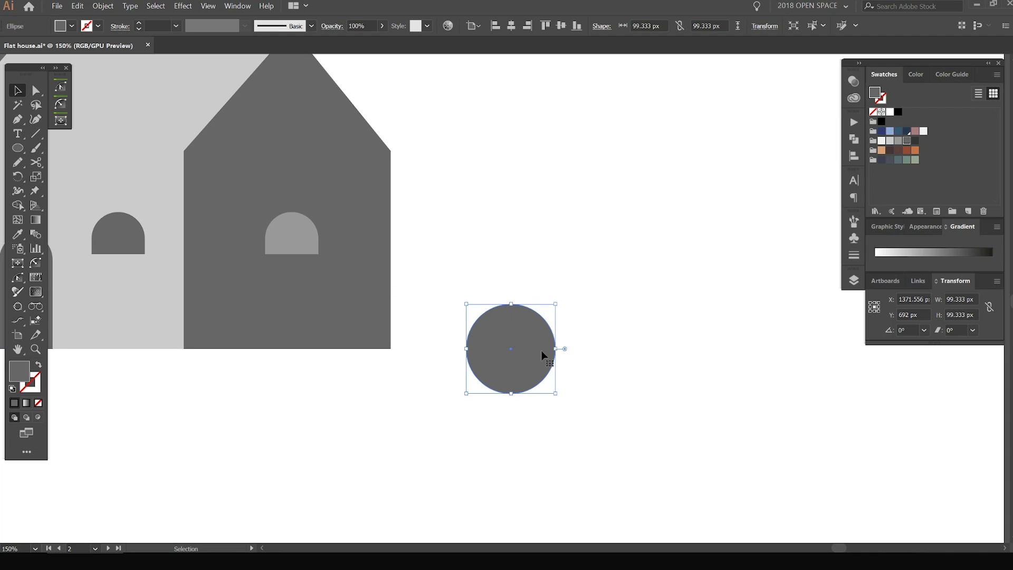
Duplicate the circle twice to form an overlapping three-circle bush cluster with the middle circle raised.
left_click(606, 326)
left_click_drag(590, 337, 470, 271)
left_click_drag(414, 285, 553, 342)
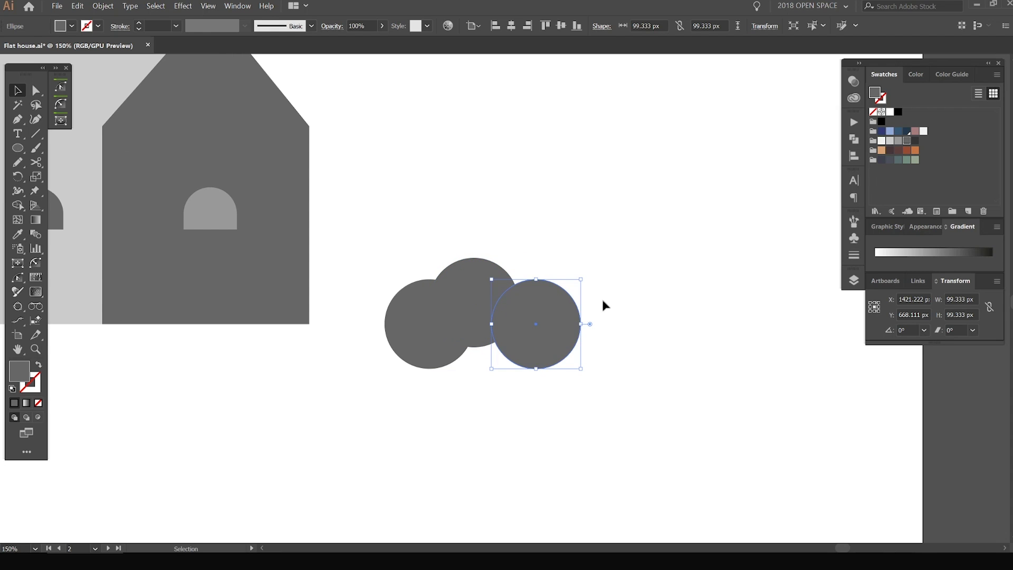
Try shifting the cluster's left circle below the right one, and undo that placement.
left_click_drag(601, 233, 458, 358)
scroll(344, 346, "up", 1)
scroll(344, 347, "down", 2)
left_click(491, 286)
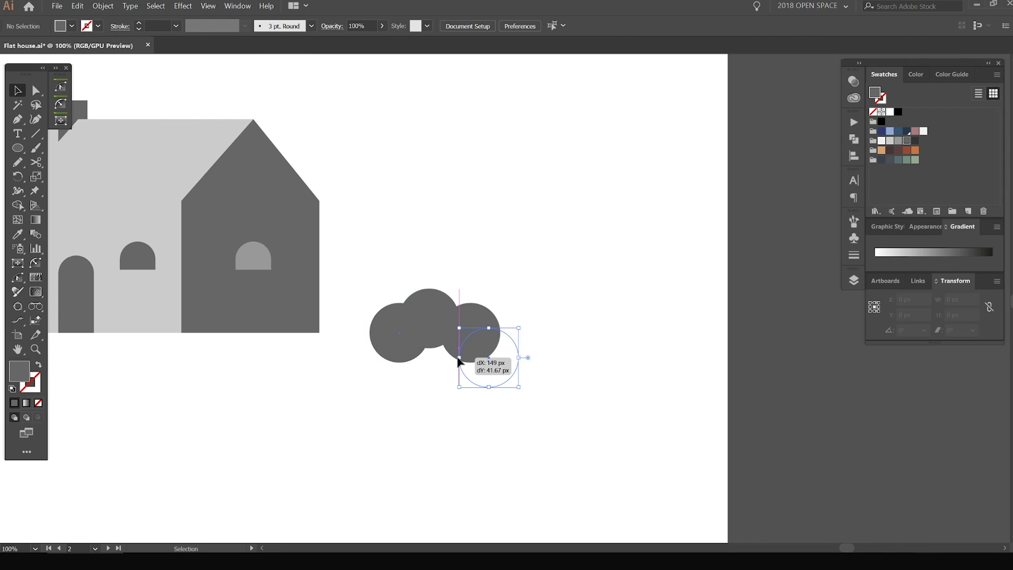
key("ctrl+z")
Draw a dark grey rectangle about 355 px wide over the circles' lower parts, its upper edge on the house's base line.
scroll(373, 332, "up", 1)
left_click(344, 339)
left_click_drag(344, 338, 385, 326)
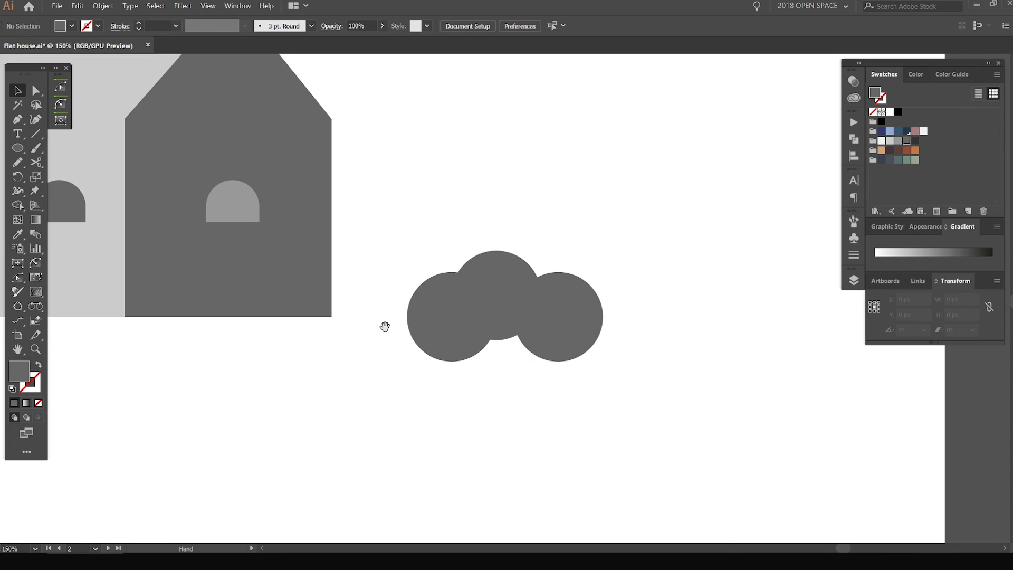
key("m")
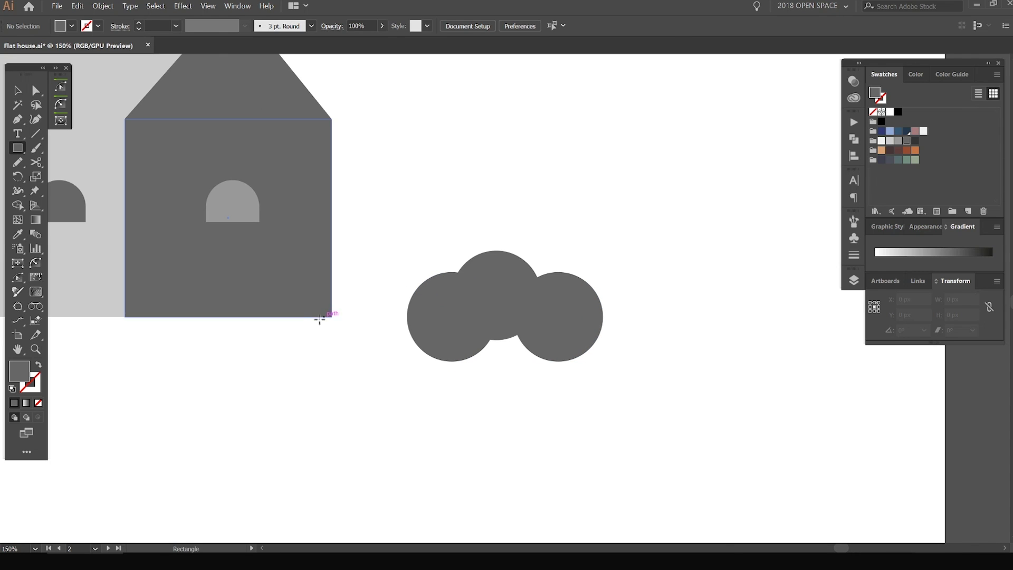
scroll(326, 324, "up", 3)
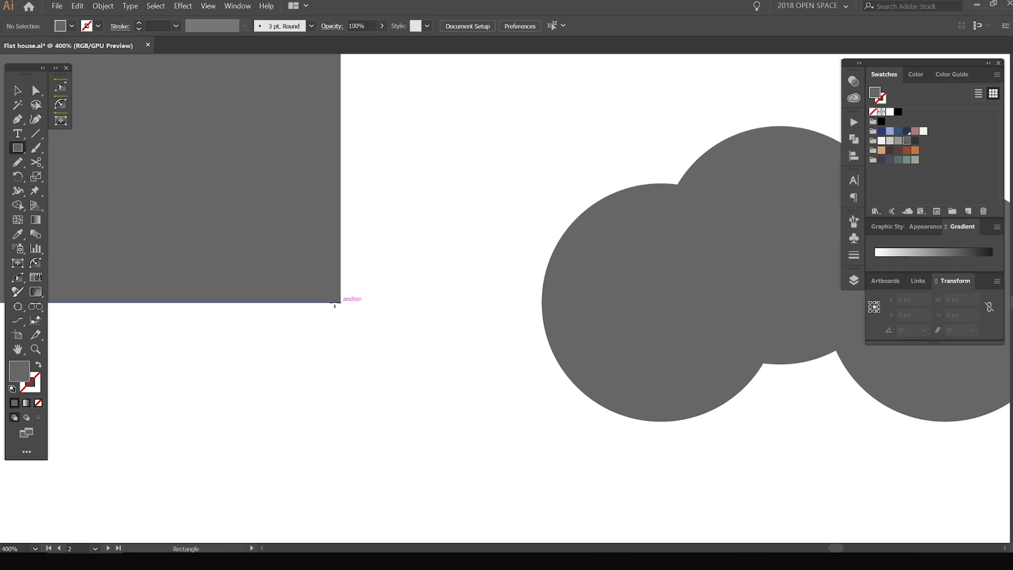
scroll(326, 307, "down", 3)
left_click_drag(313, 306, 631, 395)
key("v")
left_click(642, 242)
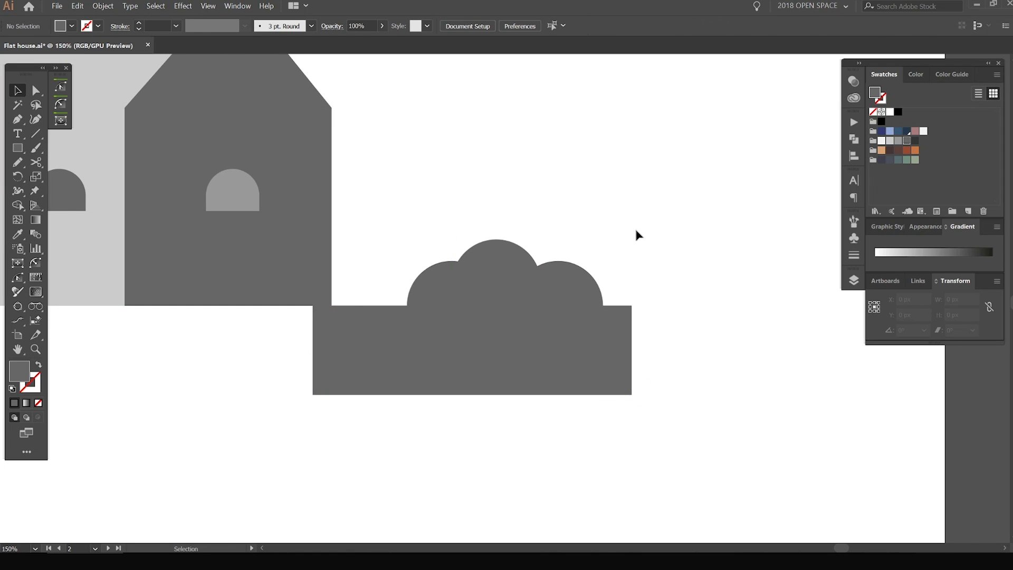
Remove the rectangle and the circle parts below the base line with the Shape Builder, leaving a flat-bottomed bush.
scroll(635, 200, "up", 1)
left_click_drag(568, 244, 346, 418)
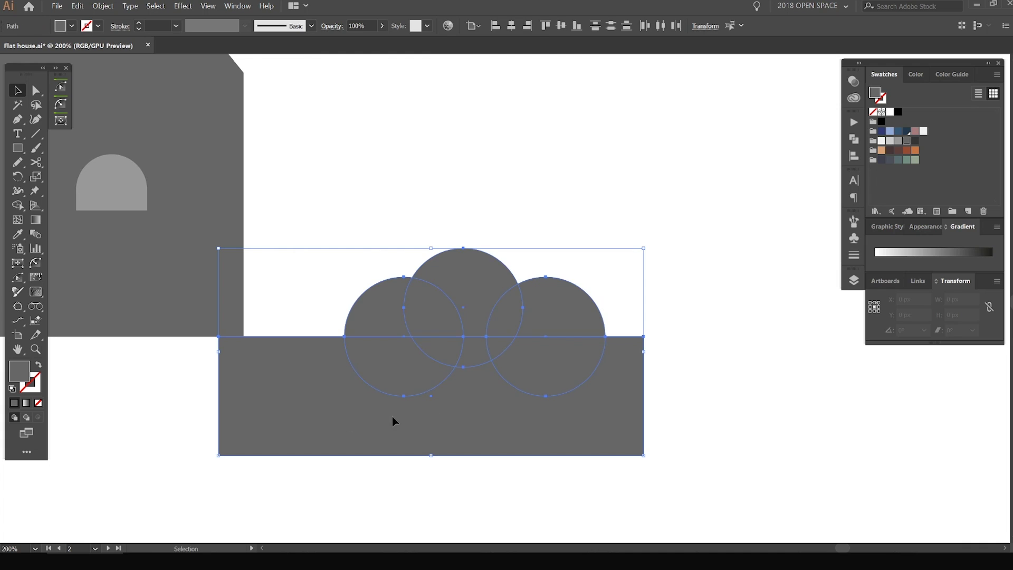
scroll(538, 354, "up", 2)
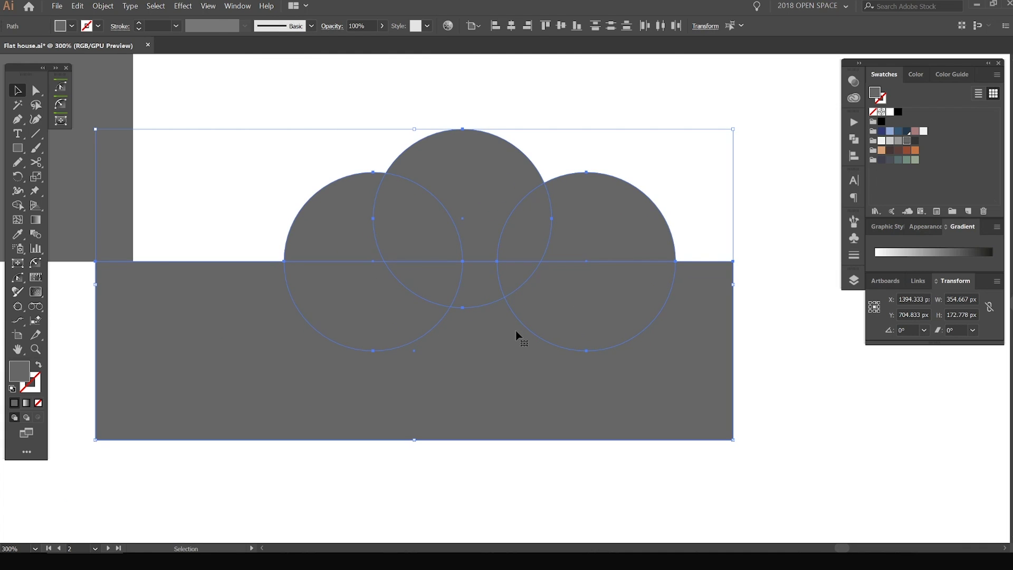
left_click(19, 206)
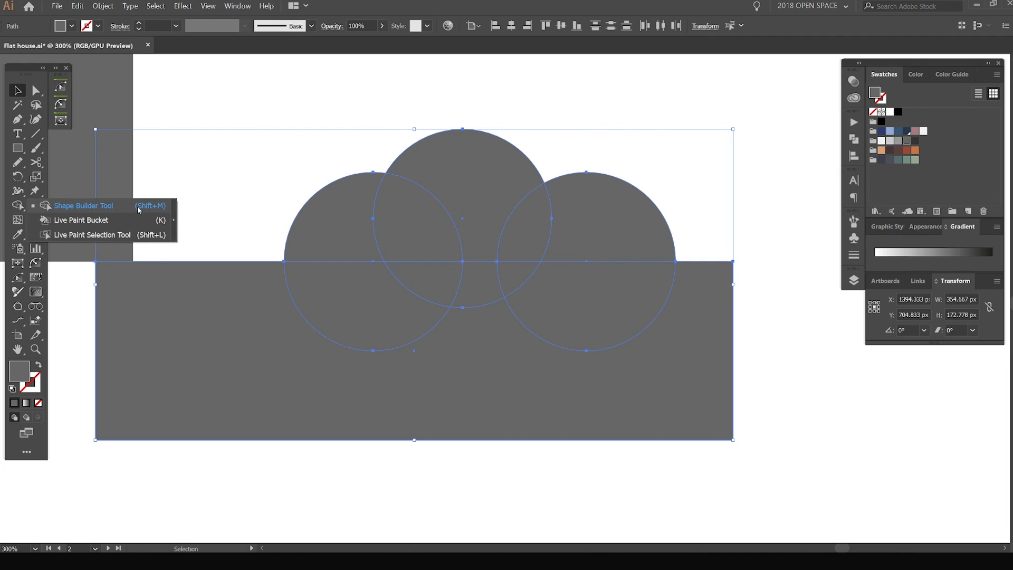
left_click(50, 206)
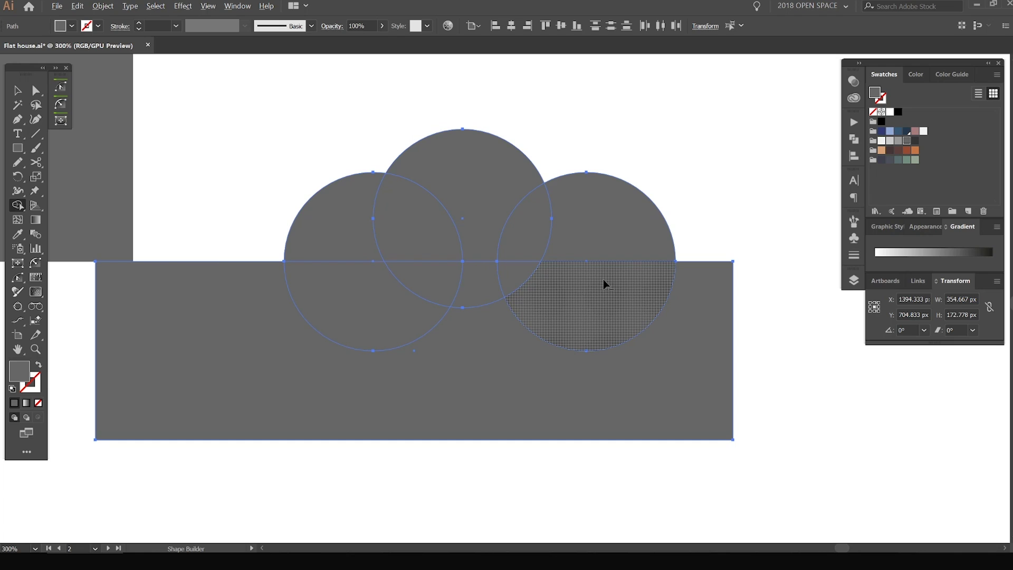
left_click_drag(740, 279, 666, 285)
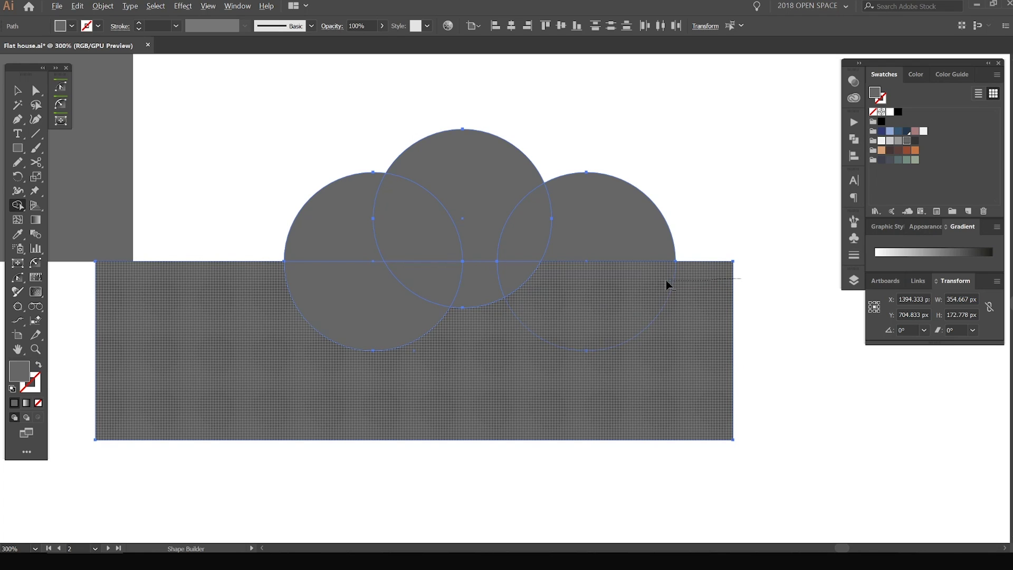
left_click_drag(556, 284, 377, 293)
left_click_drag(555, 371, 556, 315)
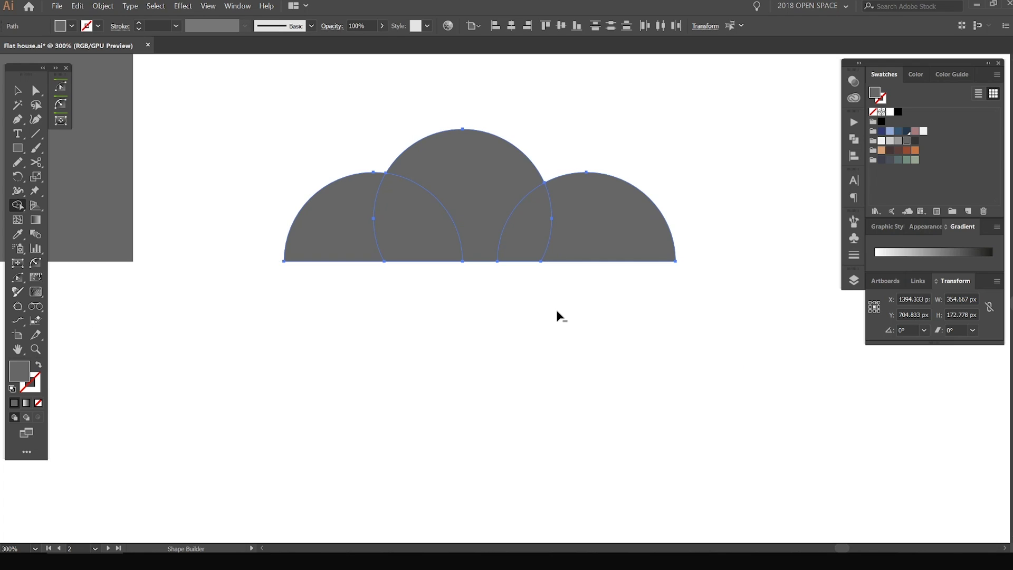
scroll(557, 317, "down", 3)
key("v")
left_click(584, 330)
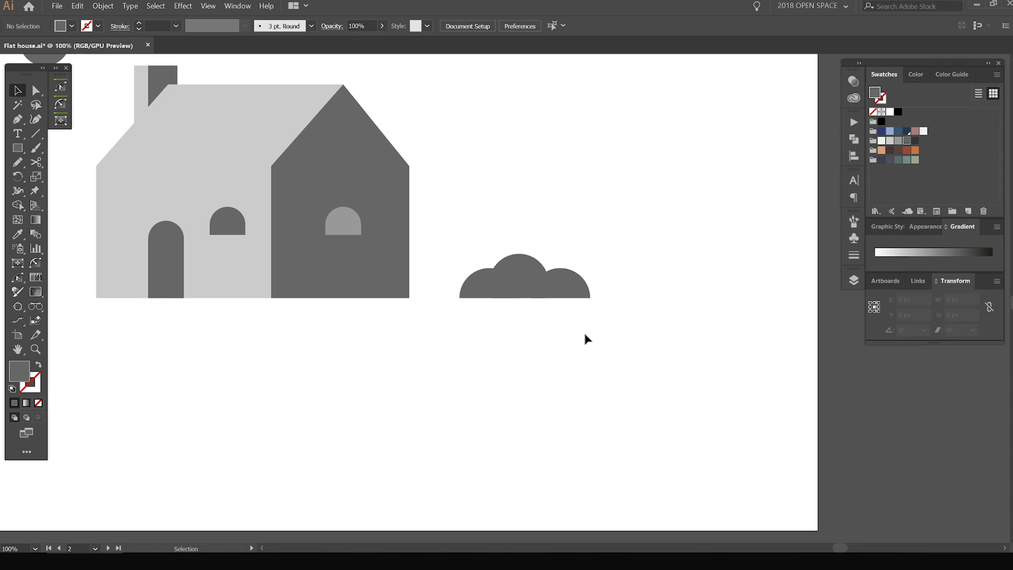
Unite the remaining bush pieces into a single shape with Pathfinder and deselect it.
scroll(517, 255, "up", 2)
left_click_drag(427, 359, 402, 365)
scroll(403, 366, "down", 1)
left_click_drag(393, 404, 461, 393)
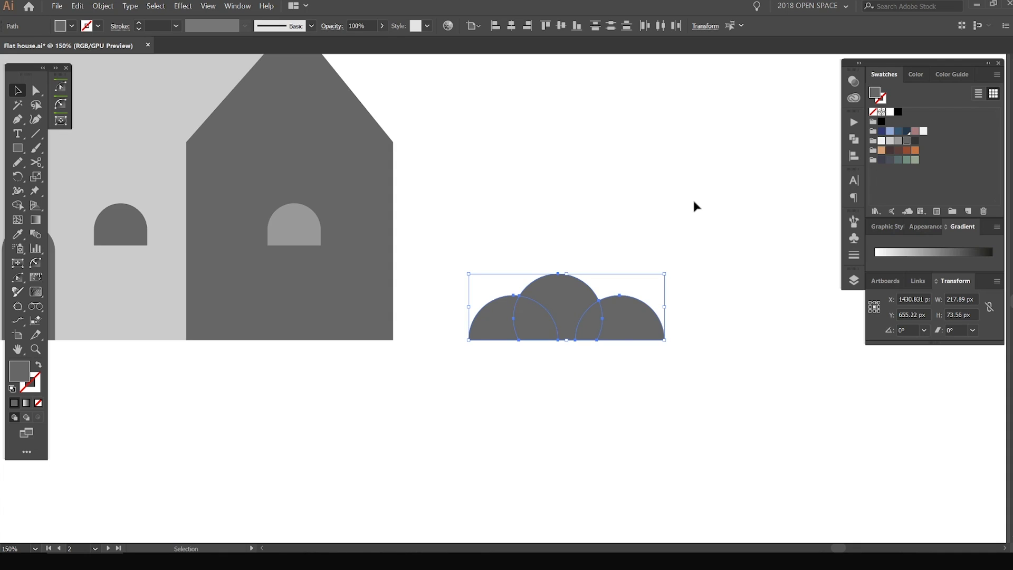
left_click(852, 139)
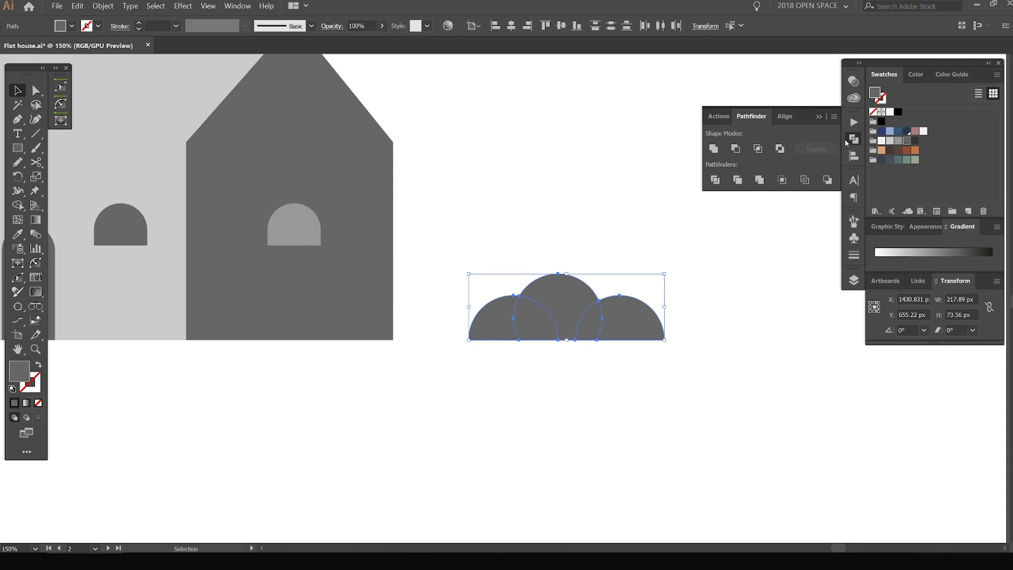
left_click(714, 150)
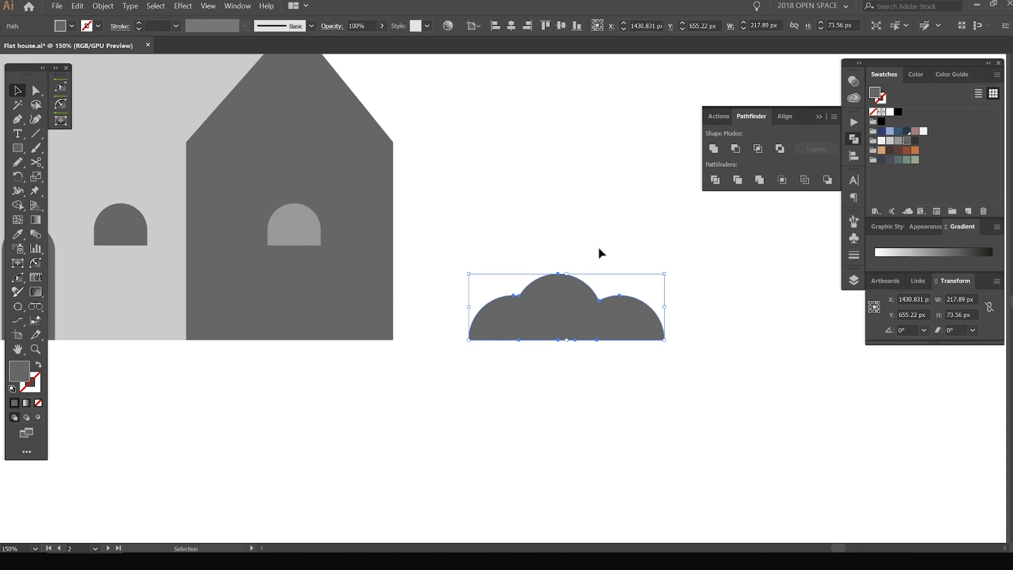
left_click(591, 257)
Undo a trial shift of the bush, and place it over the lower outer corner of the house's side wall.
left_click_drag(574, 296, 546, 250)
key("ctrl+z")
left_click(659, 291)
left_click_drag(580, 318, 428, 310)
scroll(478, 203, "down", 3)
left_click_drag(533, 190, 631, 213)
scroll(571, 257, "up", 2)
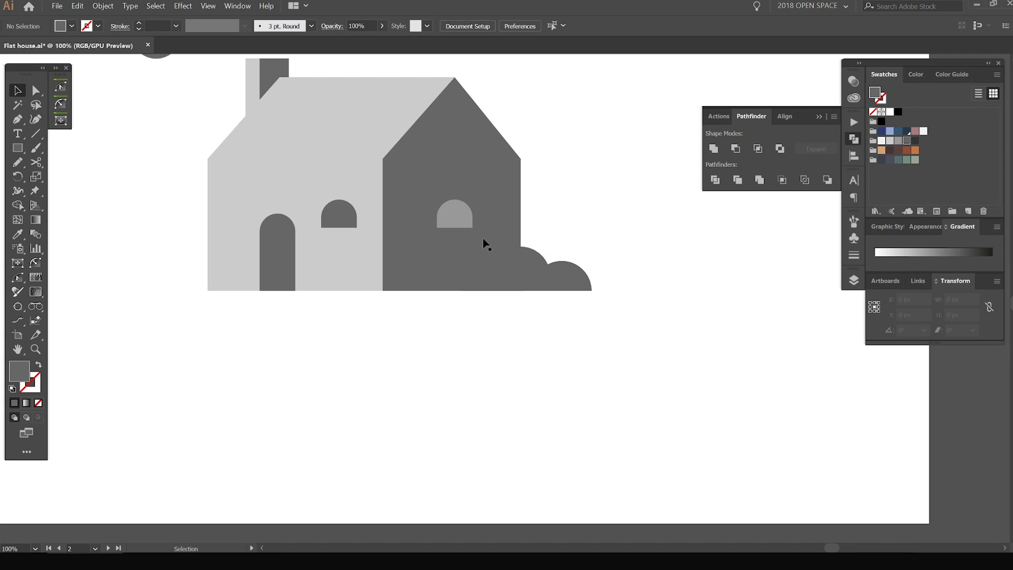
Copy the bush along the base line to the front wall's outer corner, left of the door.
scroll(531, 169, "down", 3)
left_click_drag(532, 136, 545, 210)
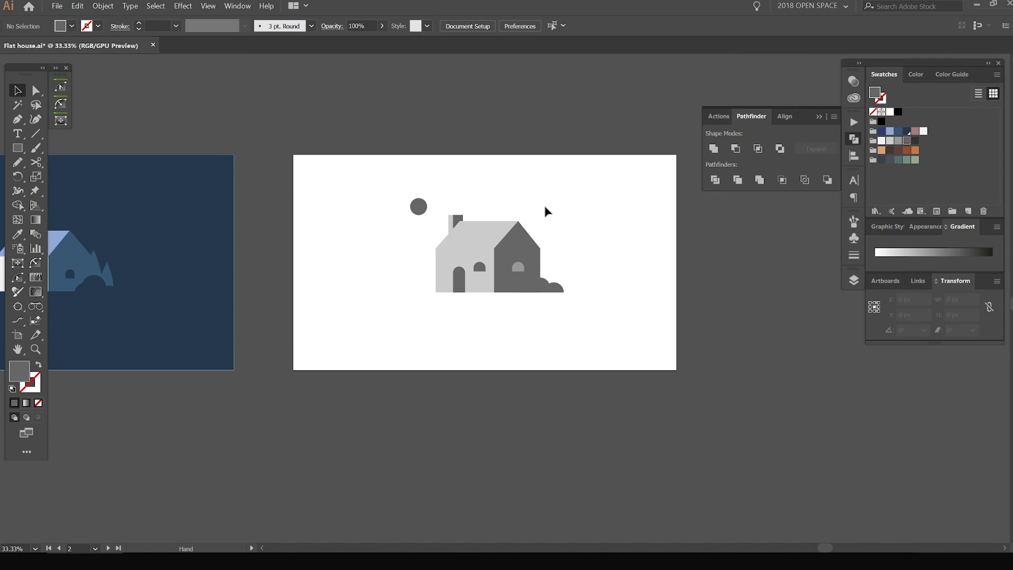
scroll(545, 211, "up", 2)
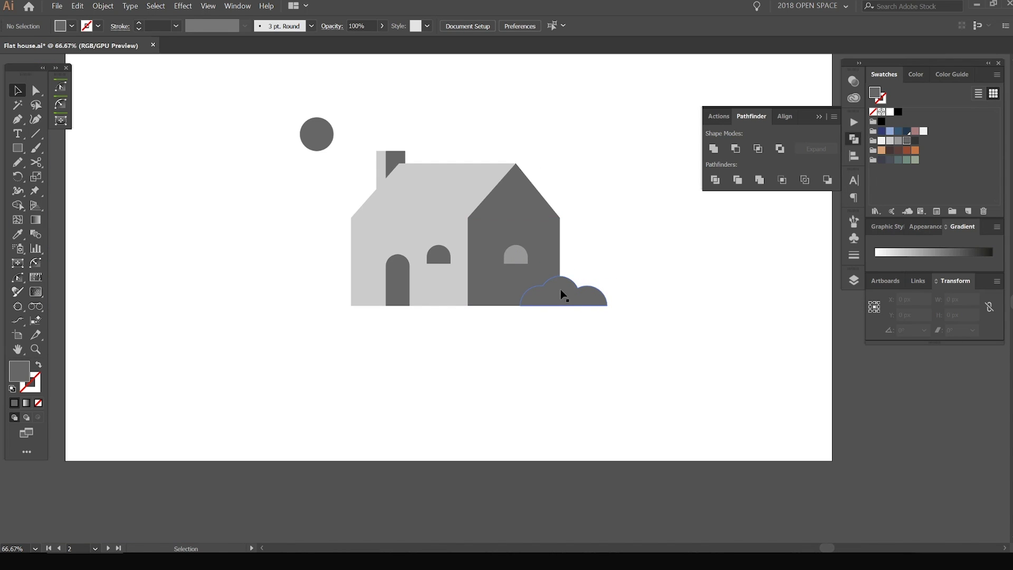
scroll(610, 271, "down", 1)
scroll(575, 188, "up", 1)
left_click_drag(595, 323, 364, 322, "alt")
left_click(415, 385)
scroll(418, 389, "down", 4)
scroll(660, 387, "up", 3)
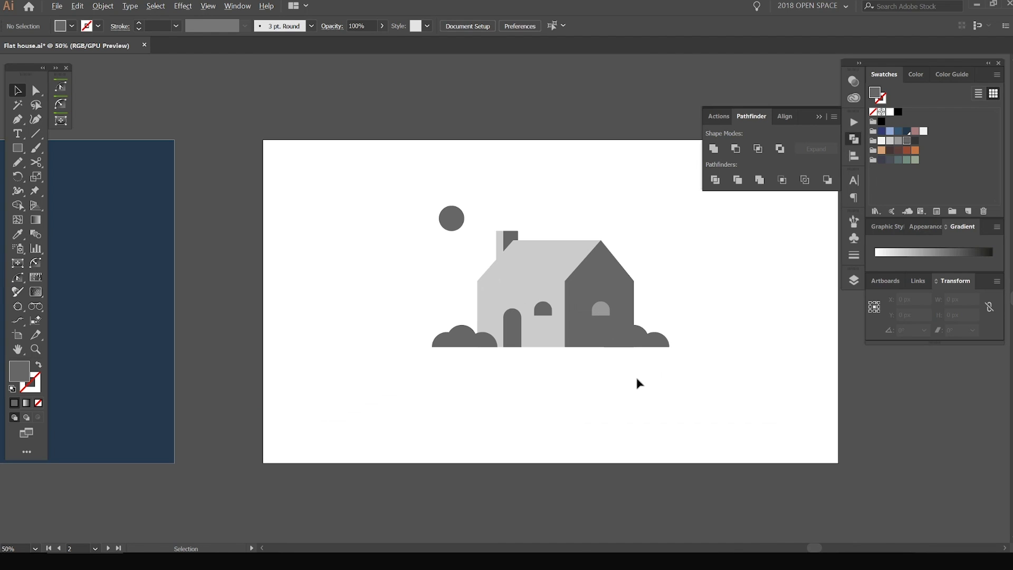
Move the copied bush from beside the door up to just below the circle, as a cloud.
left_click(460, 346)
left_click_drag(567, 369, 474, 387)
scroll(376, 374, "up", 1)
left_click_drag(408, 388, 388, 406)
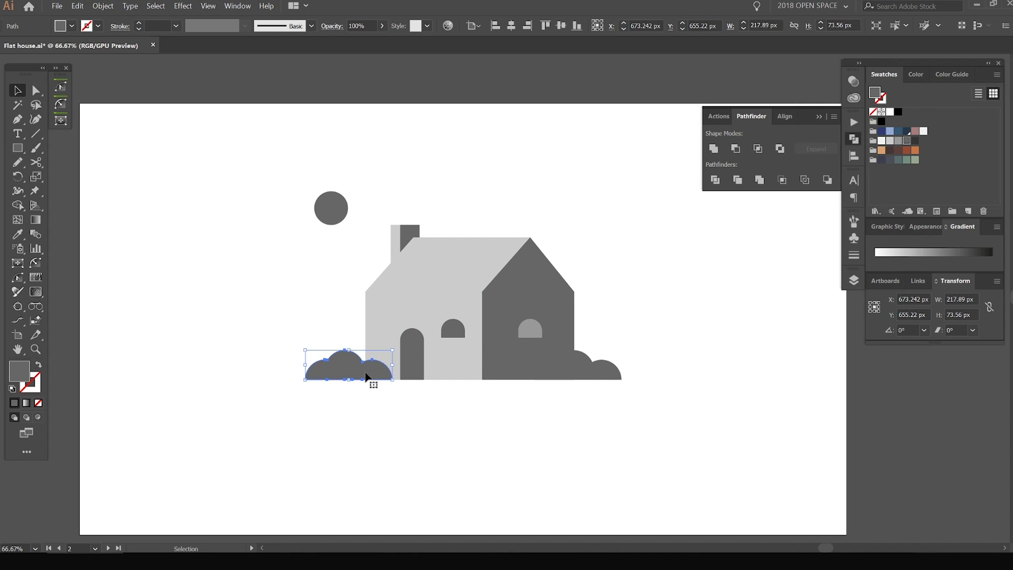
left_click_drag(349, 379, 299, 247)
key("ctrl+z")
left_click(366, 402)
scroll(423, 173, "down", 1)
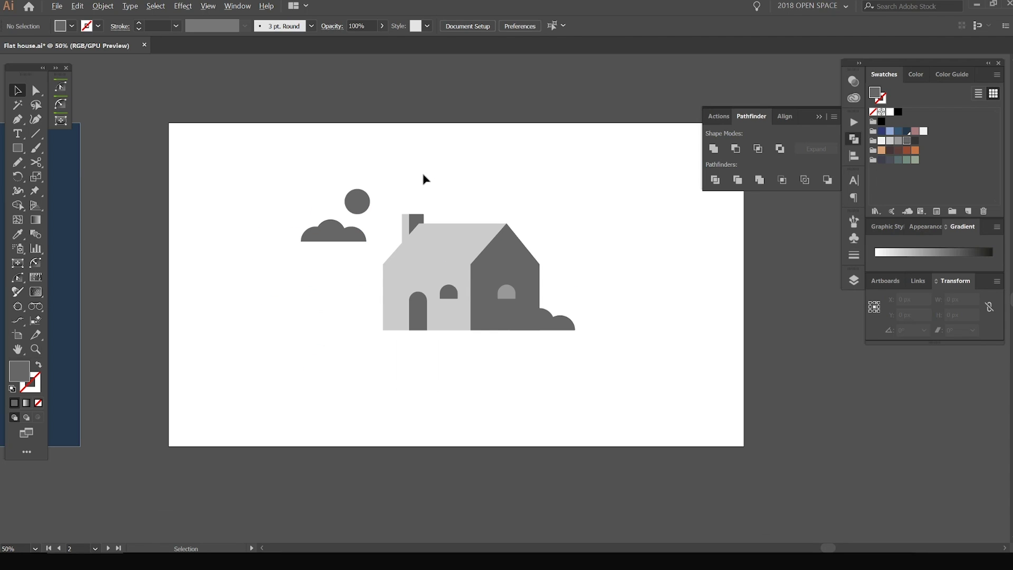
Raise the cloud so its right end overlaps the circle, and deselect it.
scroll(335, 214, "up", 2)
left_click_drag(350, 255, 355, 216)
left_click(453, 131)
scroll(467, 134, "down", 2)
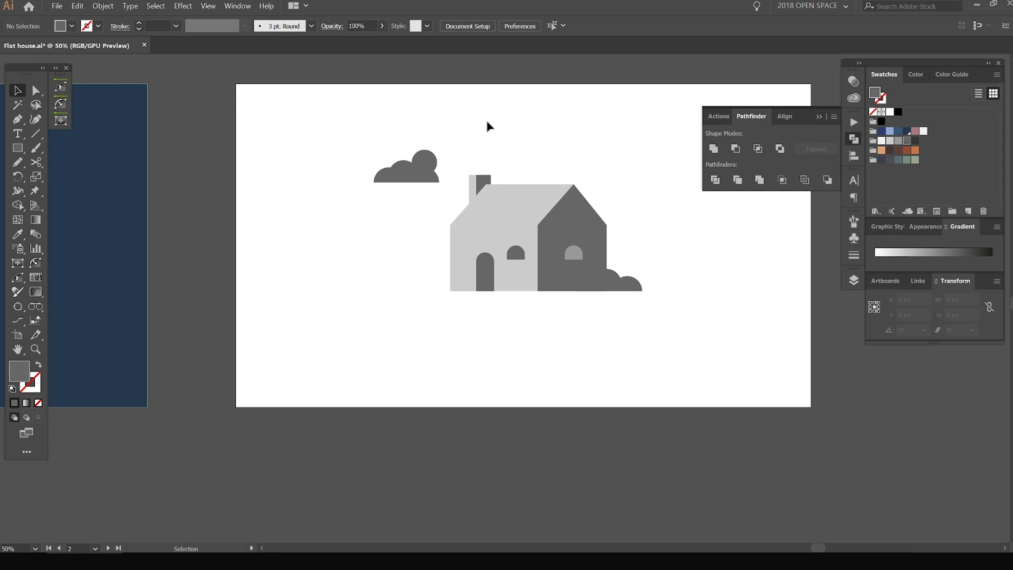
Scale the cloud down by about a quarter and reposition it against the lower left of the circle.
scroll(396, 180, "up", 3)
left_click(395, 196)
left_click_drag(527, 129, 484, 150)
left_click_drag(428, 194, 458, 185)
left_click(562, 153)
scroll(536, 138, "down", 4)
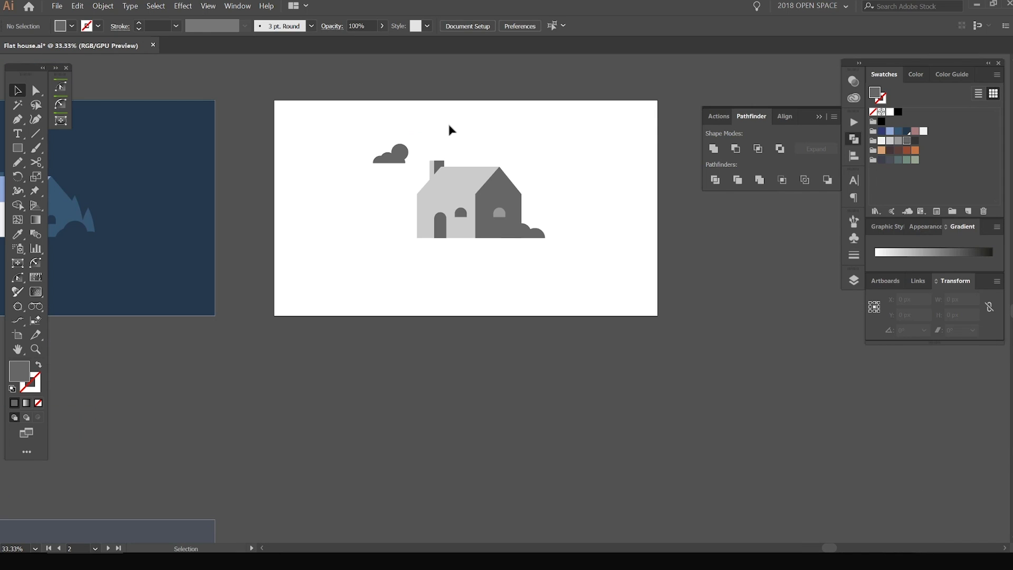
Enlarge the cloud slightly toward the right beneath the circle, and collapse the Pathfinder options.
scroll(440, 132, "up", 2)
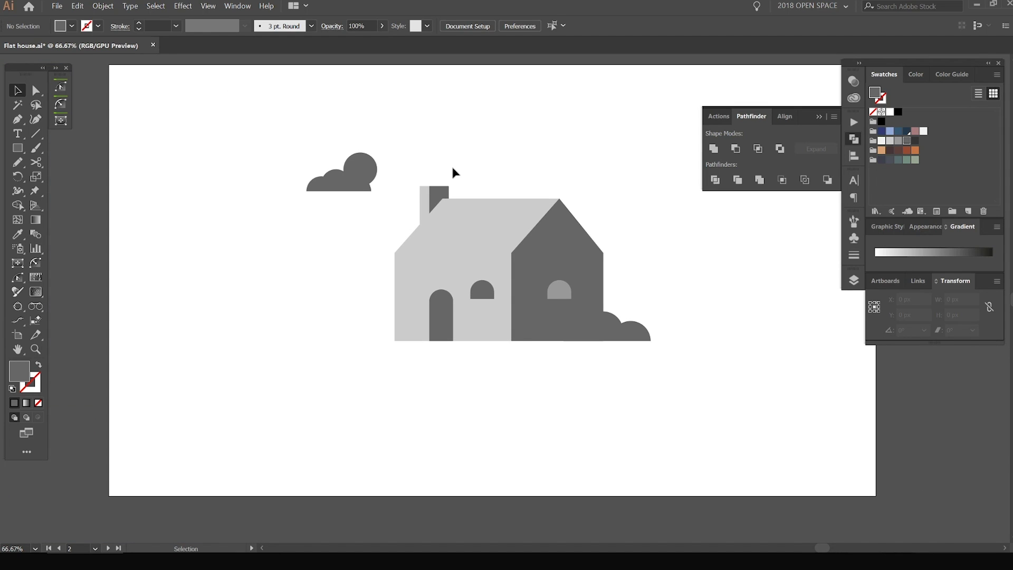
left_click(355, 186)
scroll(354, 184, "up", 1)
left_click_drag(380, 195, 390, 196)
left_click(450, 129)
scroll(449, 129, "down", 1)
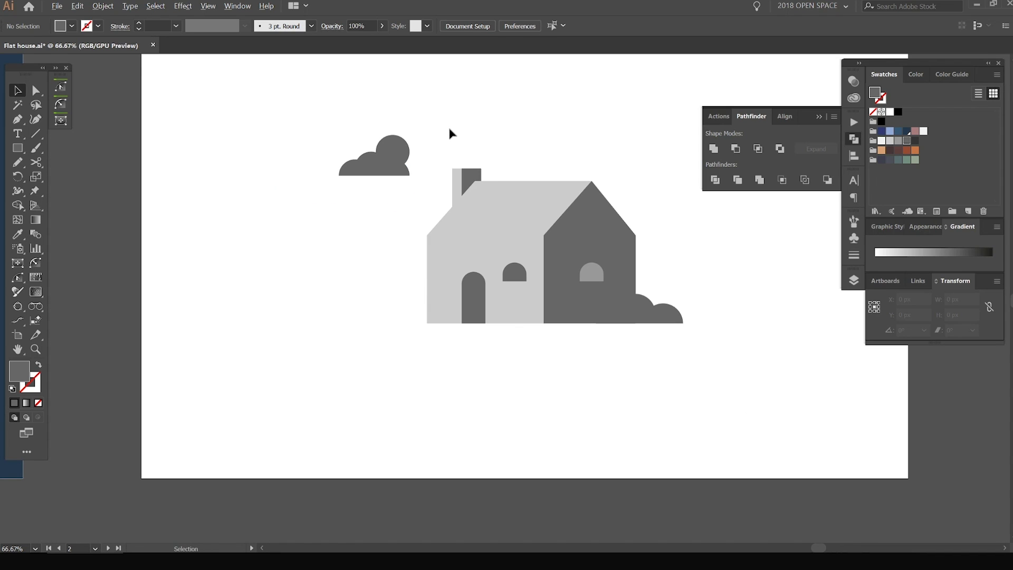
scroll(449, 129, "down", 2)
scroll(449, 129, "up", 2)
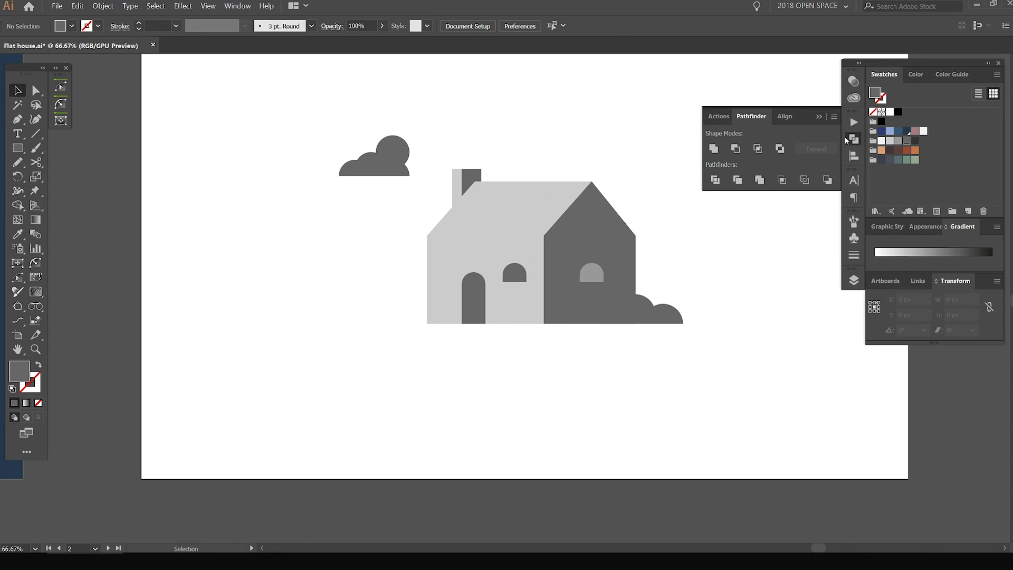
left_click(847, 139)
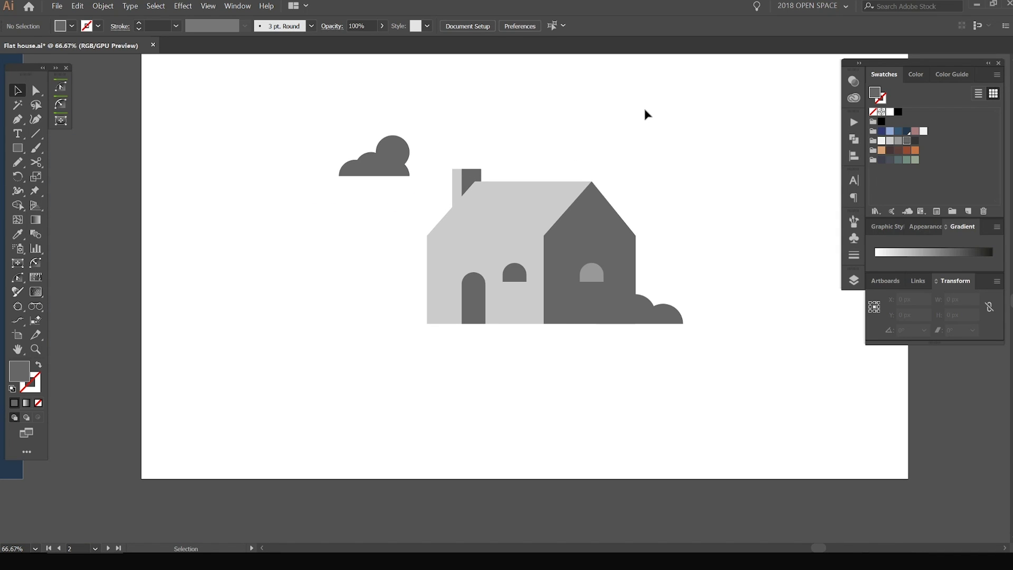
Draw a three-point star as a triangle about 242 px wide and 209 px high, and lower it beside the bush.
left_click_drag(615, 201, 431, 204)
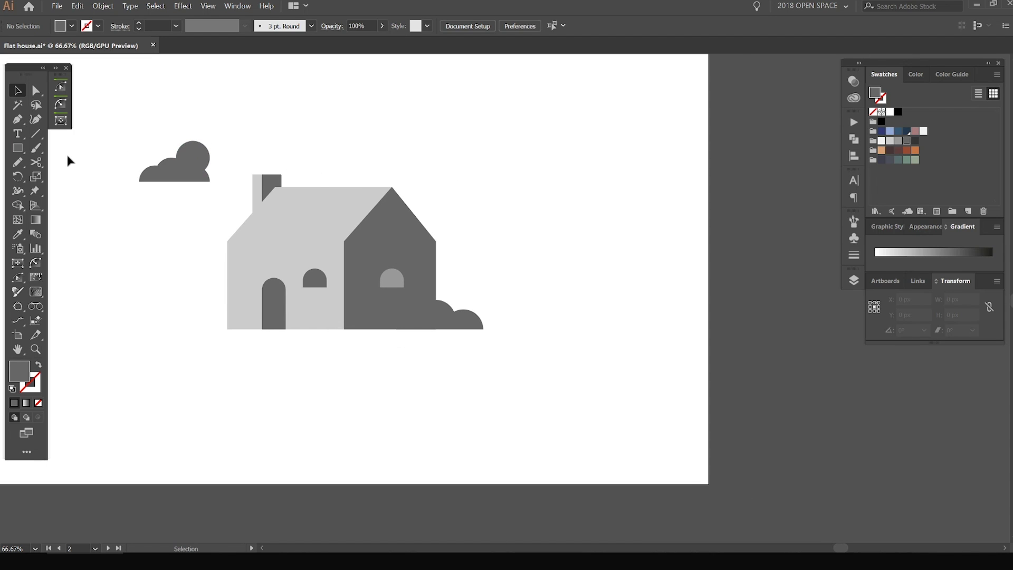
left_click(18, 149)
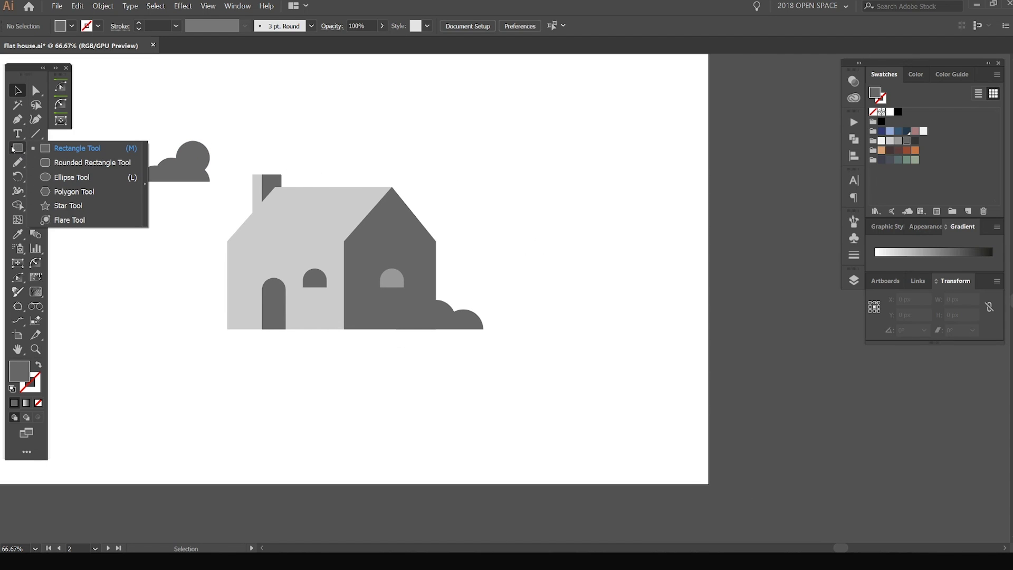
left_click(66, 206)
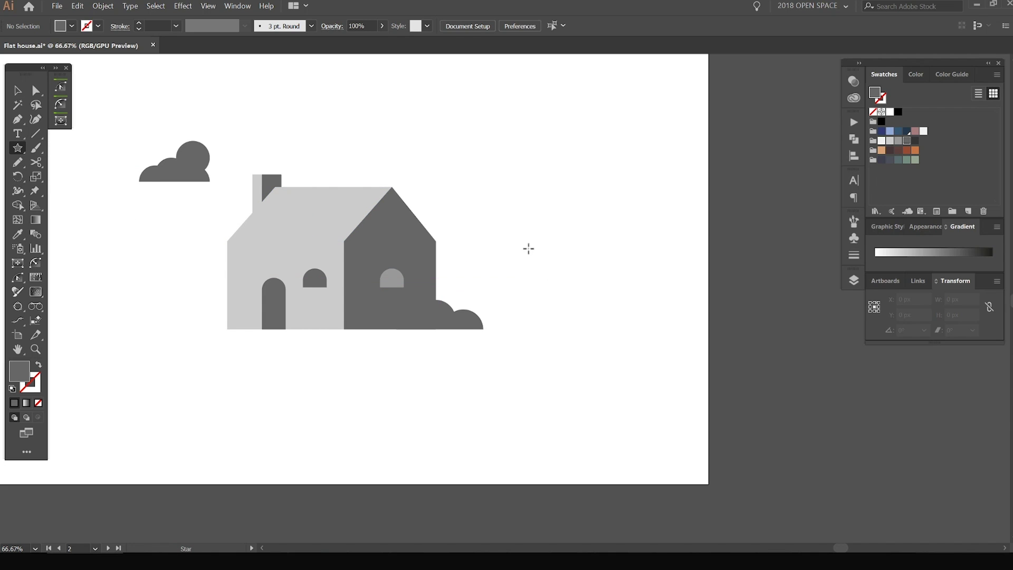
left_click_drag(530, 236, 536, 180)
key("Down")
key("Down")
key("v")
left_click_drag(556, 240, 558, 290)
left_click_drag(631, 276, 574, 253)
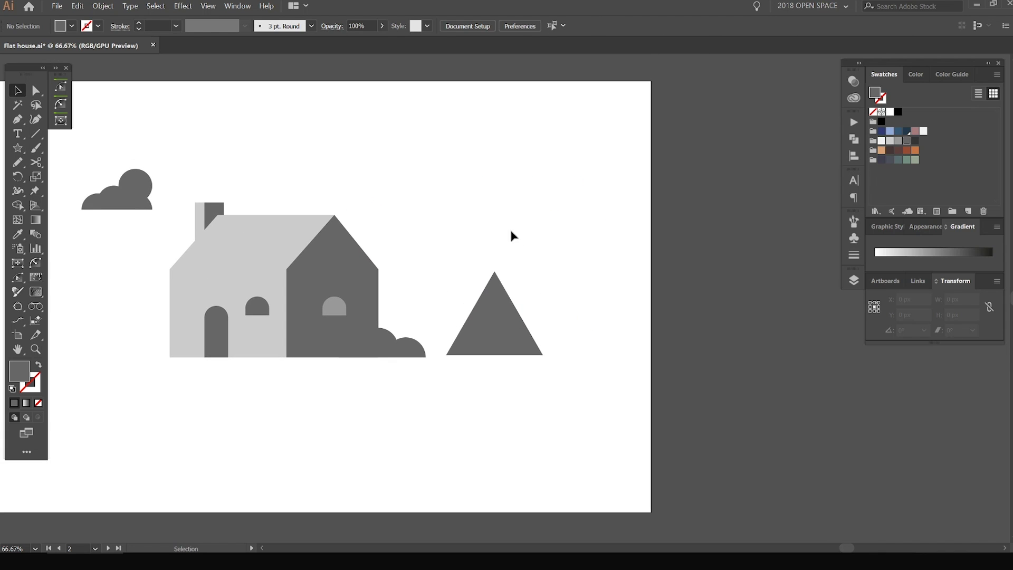
Draw a square about 177 px wide above the triangle and delete its upper-right anchor point to form a right triangle.
key("ctrl+1")
key("m")
left_click_drag(429, 155, 535, 261)
key("a")
left_click(572, 150)
left_click(528, 180)
left_click(535, 156)
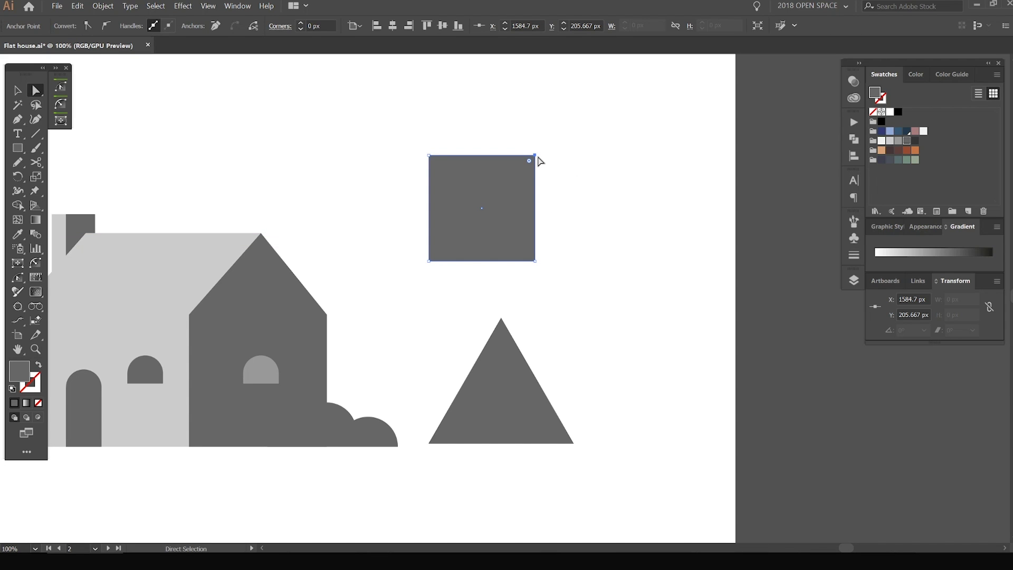
key("Delete")
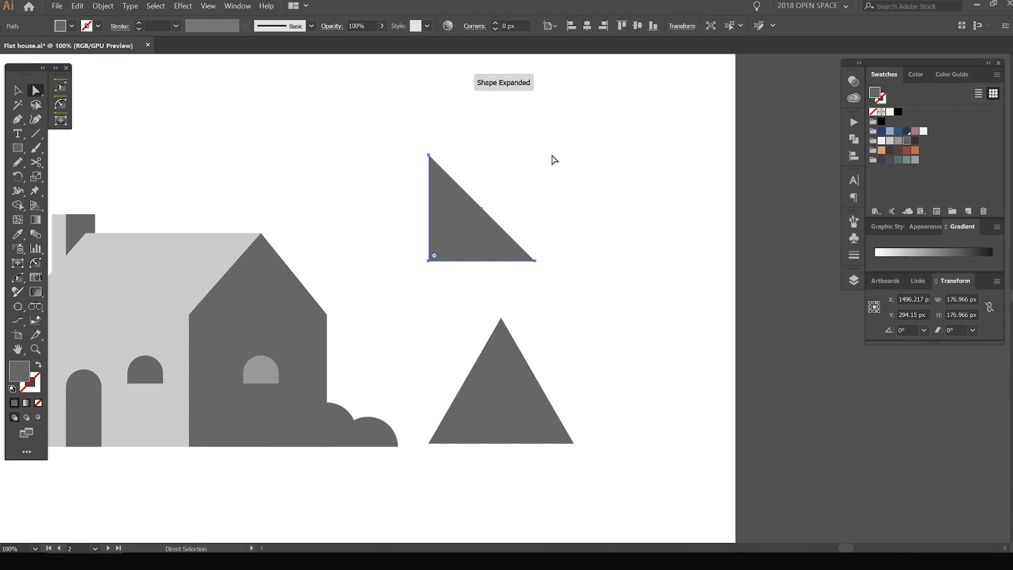
Rotate the right triangle by 135° so its right-angled corner points upward, and deselect it.
left_click_drag(462, 133, 409, 174)
left_click_drag(561, 210, 513, 278)
scroll(550, 261, "up", 1)
key("ctrl")
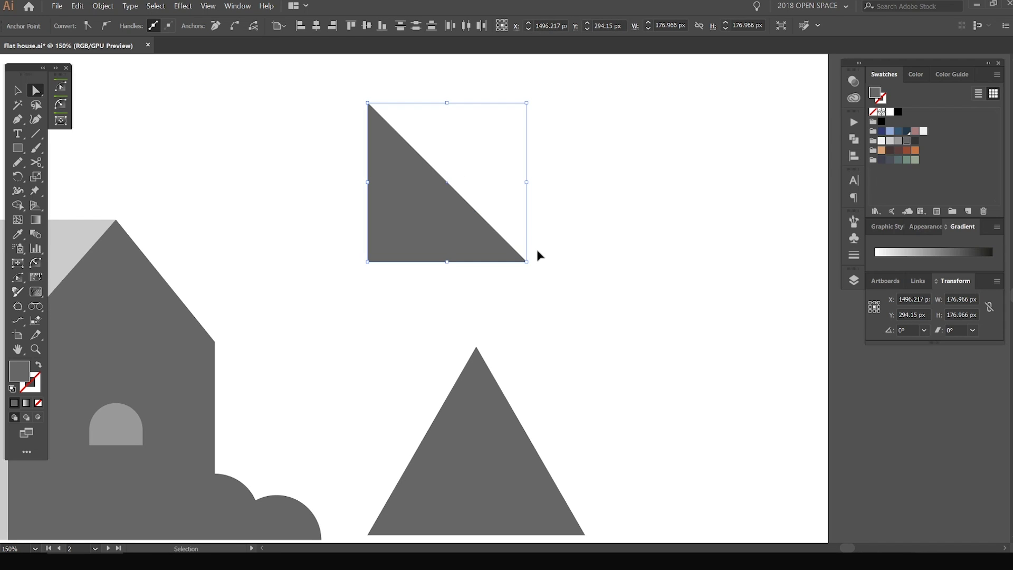
key("v")
left_click_drag(530, 100, 439, 324)
left_click(573, 197)
key("space")
left_click_drag(575, 192, 585, 233)
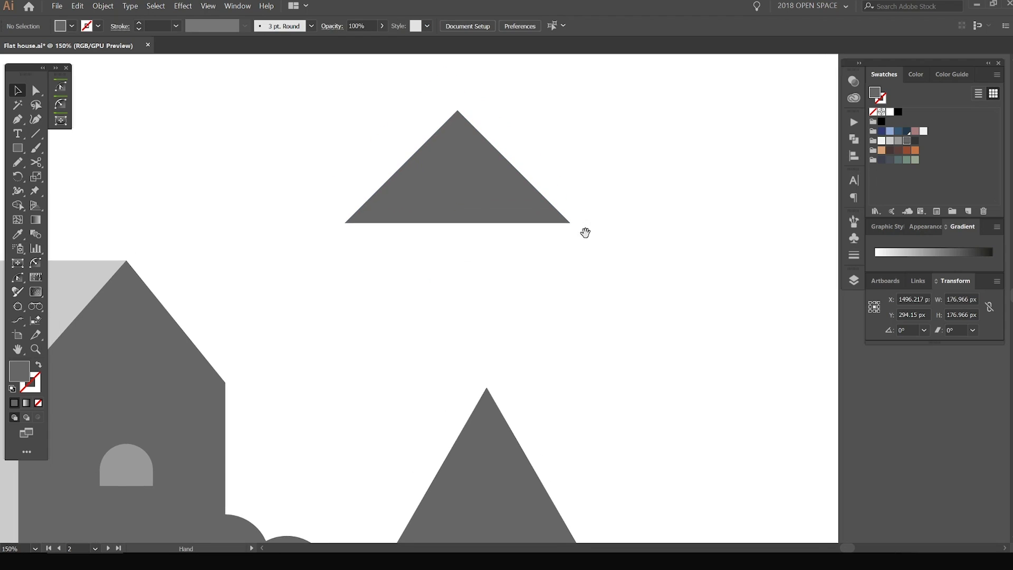
Delete the rotated right triangle above the first triangle.
scroll(584, 181, "down", 2)
left_click_drag(650, 185, 557, 274)
left_click_drag(601, 138, 491, 184)
key("Delete")
Narrow the remaining triangle symmetrically about its centre to about 156 px wide, and deselect it.
scroll(592, 338, "up", 2)
left_click(502, 308)
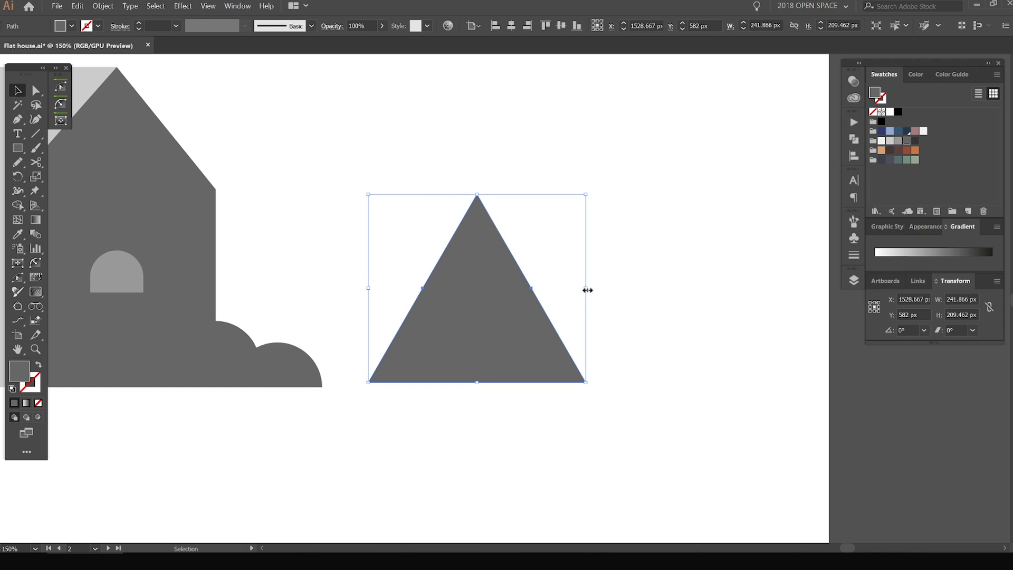
left_click_drag(586, 290, 547, 290)
key("ctrl+z")
left_click(599, 264)
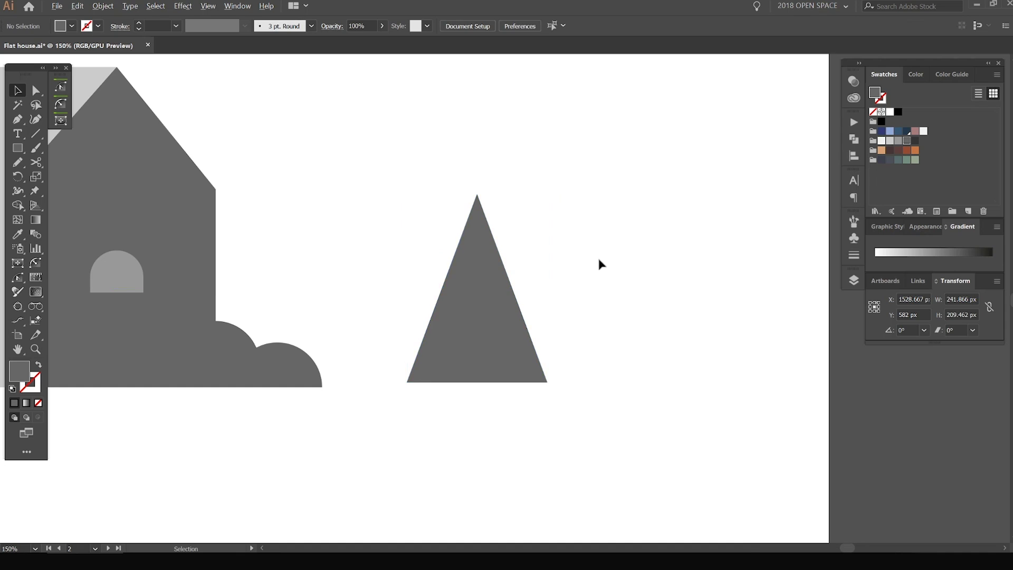
Start an envelope warp on the narrow triangle, preview the other styles and choose the horizontal Arc style.
scroll(599, 263, "down", 1)
scroll(545, 242, "up", 2)
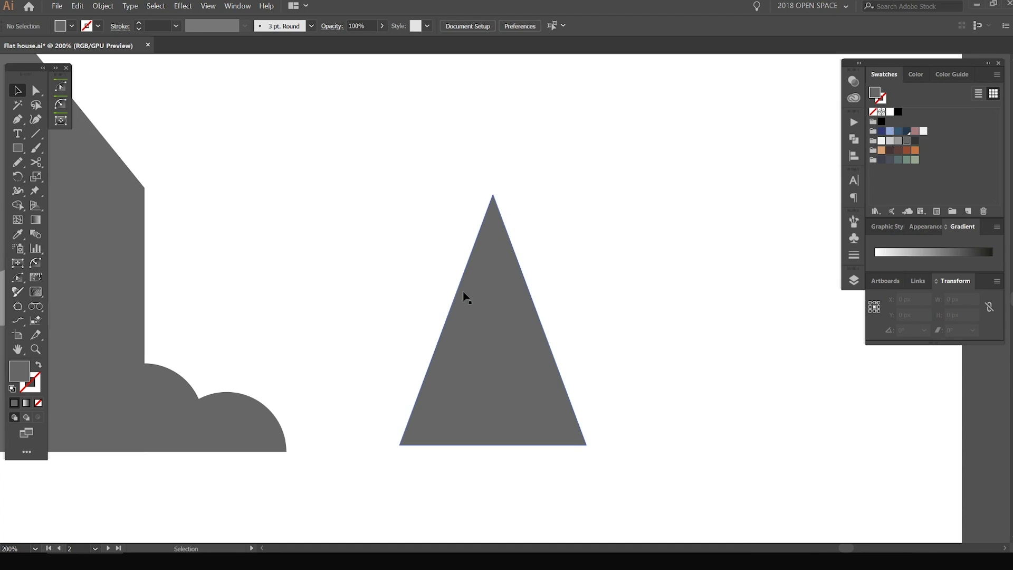
left_click_drag(571, 257, 566, 237)
left_click(499, 256)
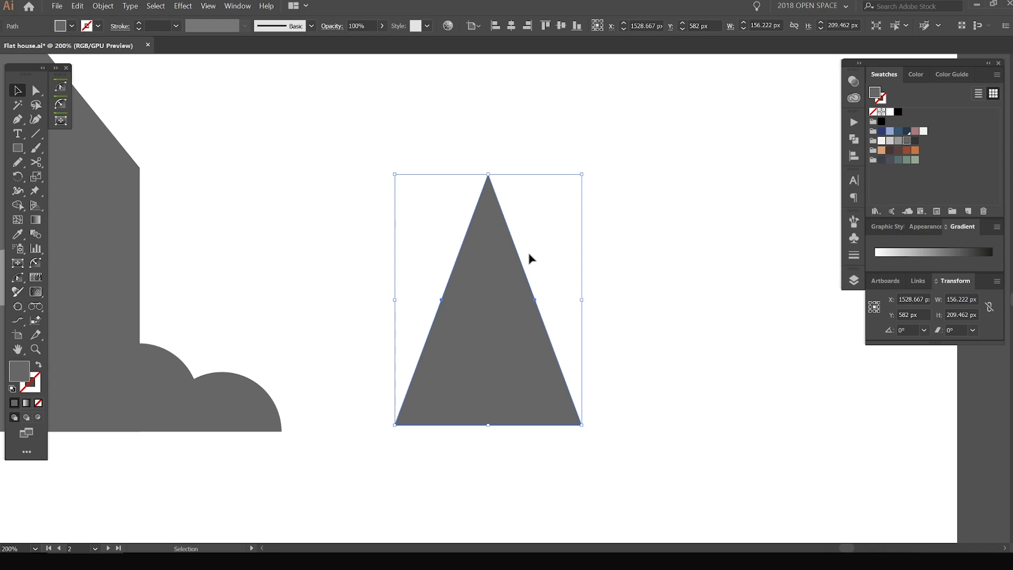
left_click(104, 8)
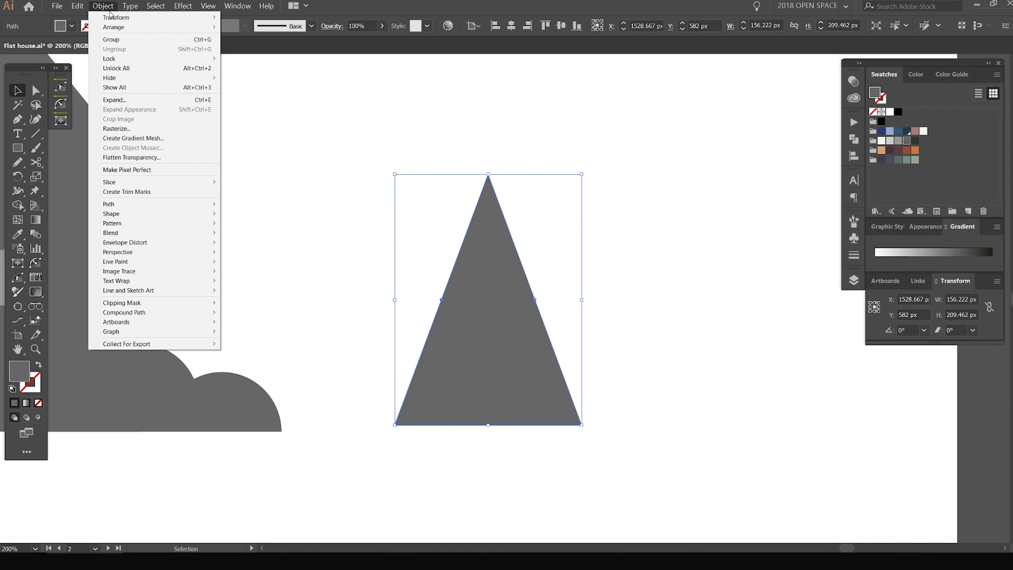
mouse_move(161, 244)
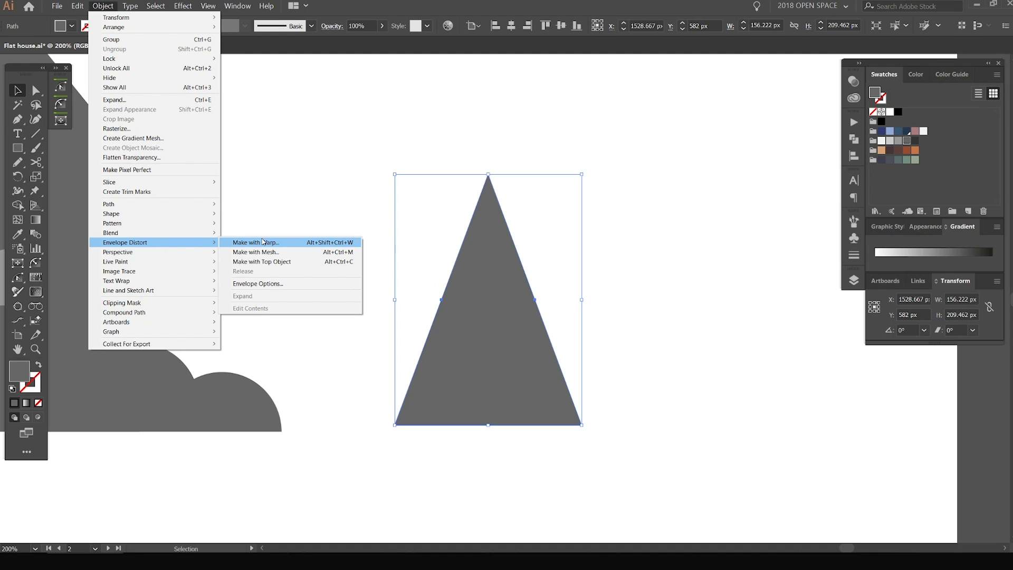
left_click(308, 246)
left_click(719, 141)
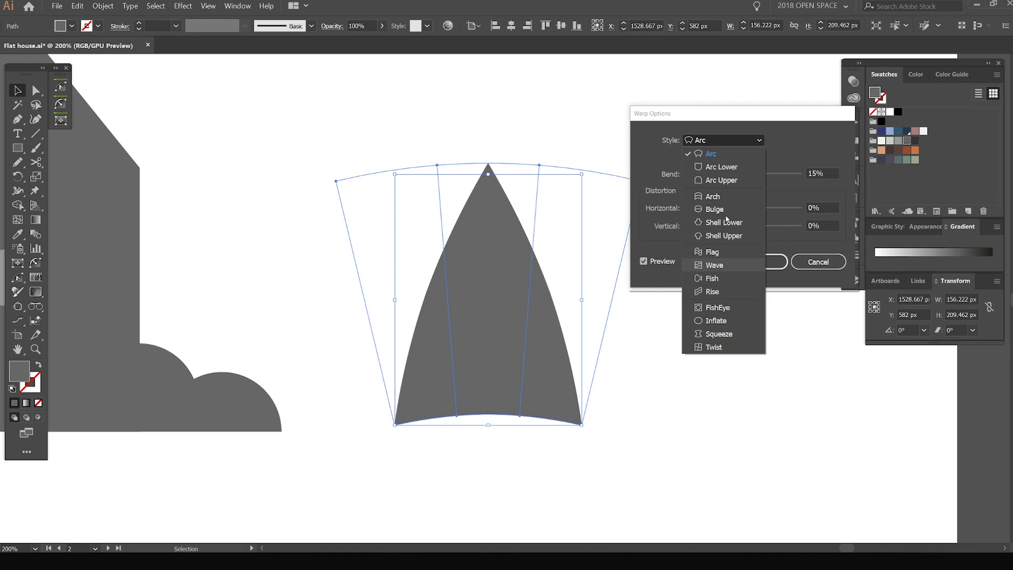
left_click(712, 166)
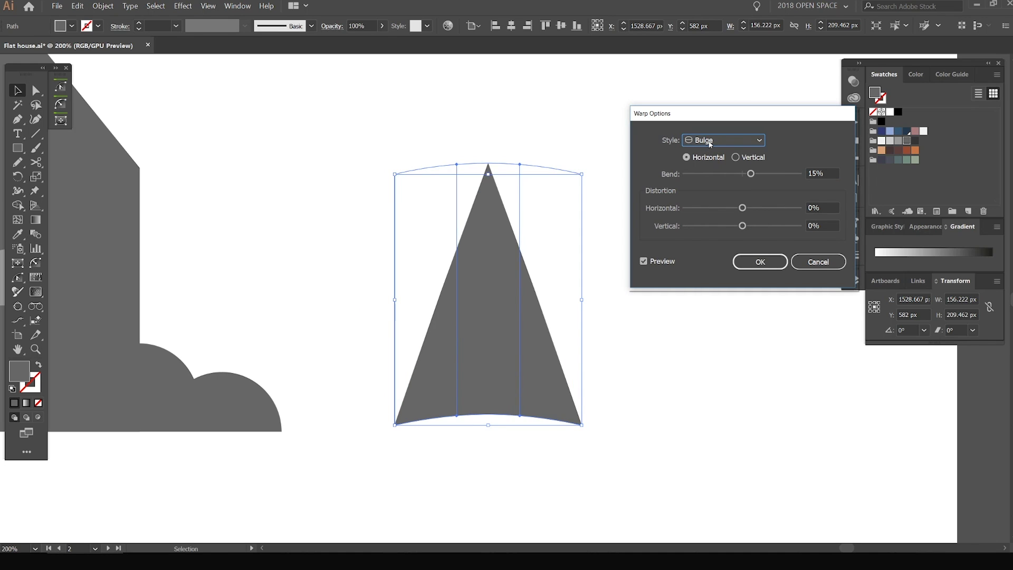
scroll(710, 142, "down", 4)
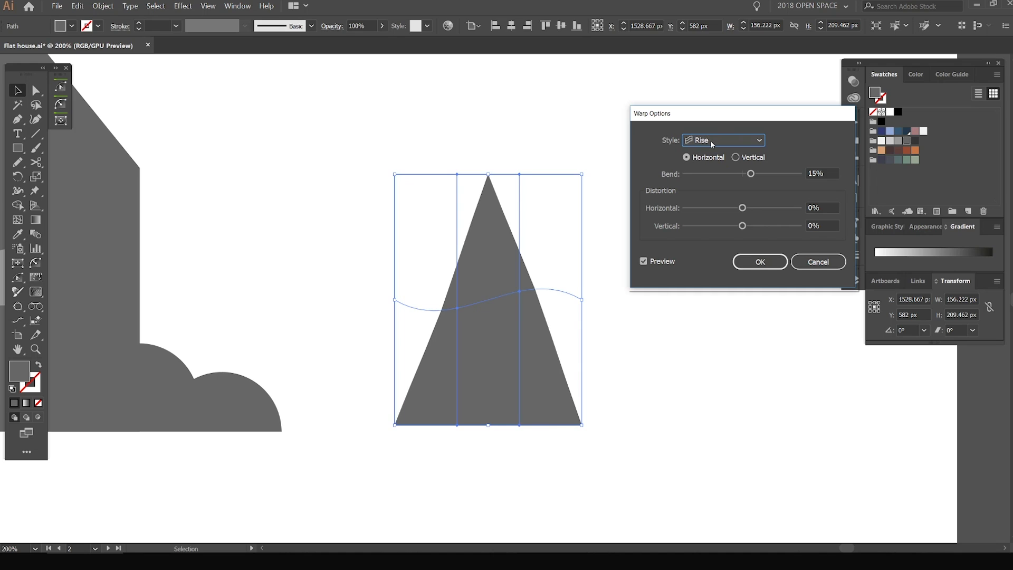
left_click(715, 140)
left_click(718, 158)
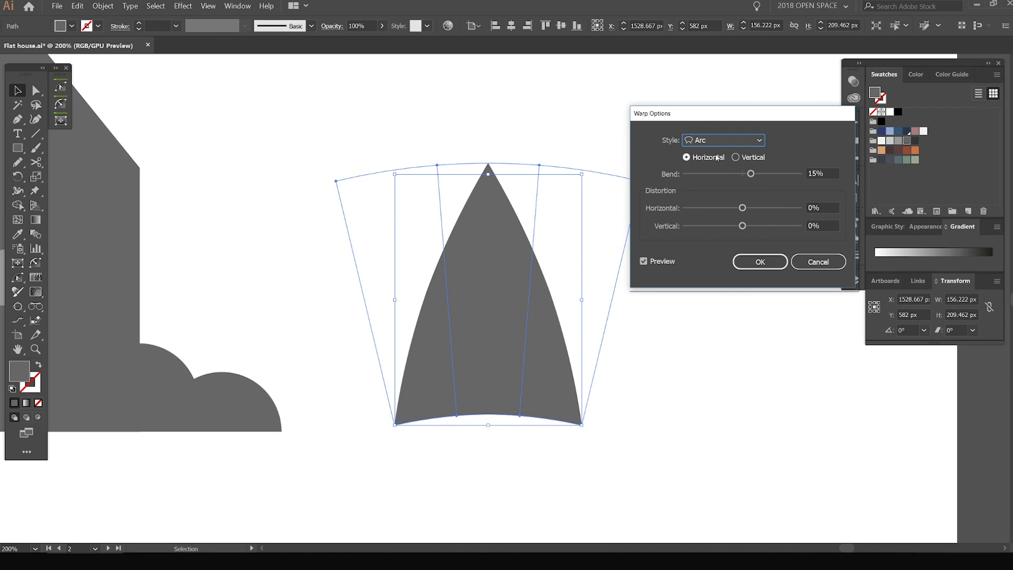
Set the Arc warp's bend to 20%, apply it to the triangle and deselect the shape.
left_click(828, 173)
mouse_move(751, 174)
left_mouse_down()
mouse_move(795, 175)
mouse_move(713, 175)
mouse_move(753, 176)
left_mouse_up()
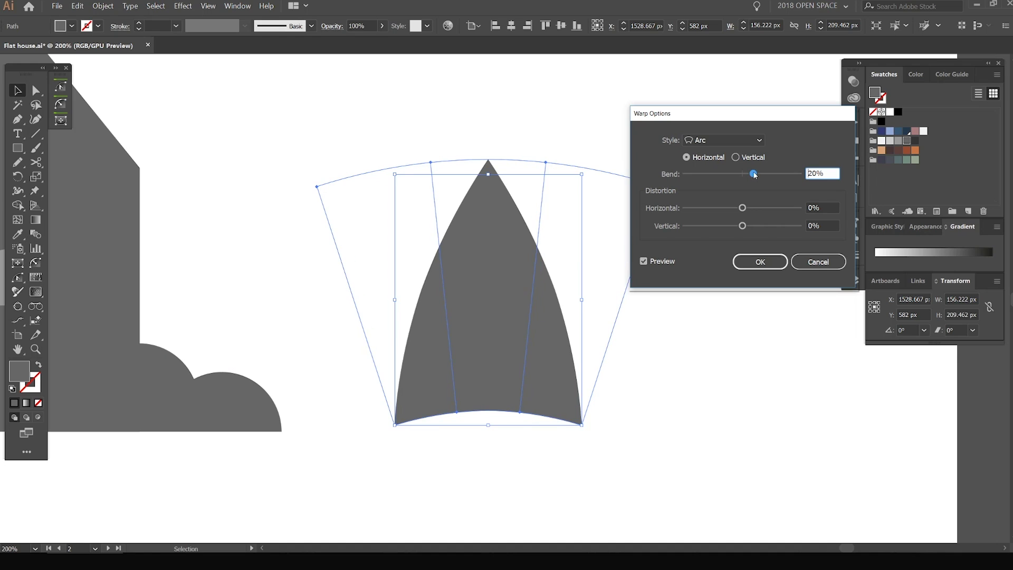
left_click(755, 261)
left_click(554, 181)
Expand the warped triangle's object and fill into an ordinary editable path, and deselect it.
left_click(508, 206)
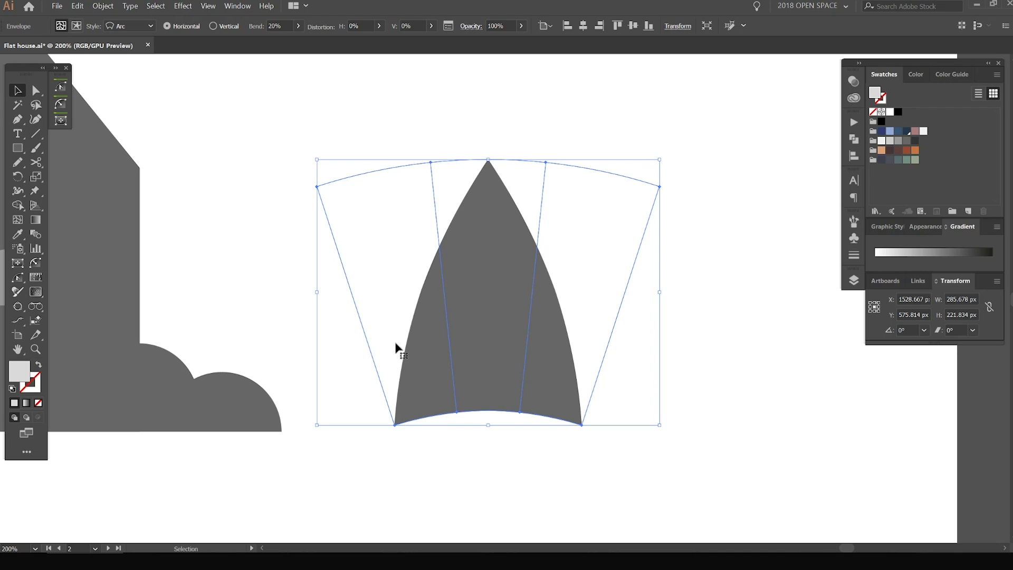
left_click(103, 6)
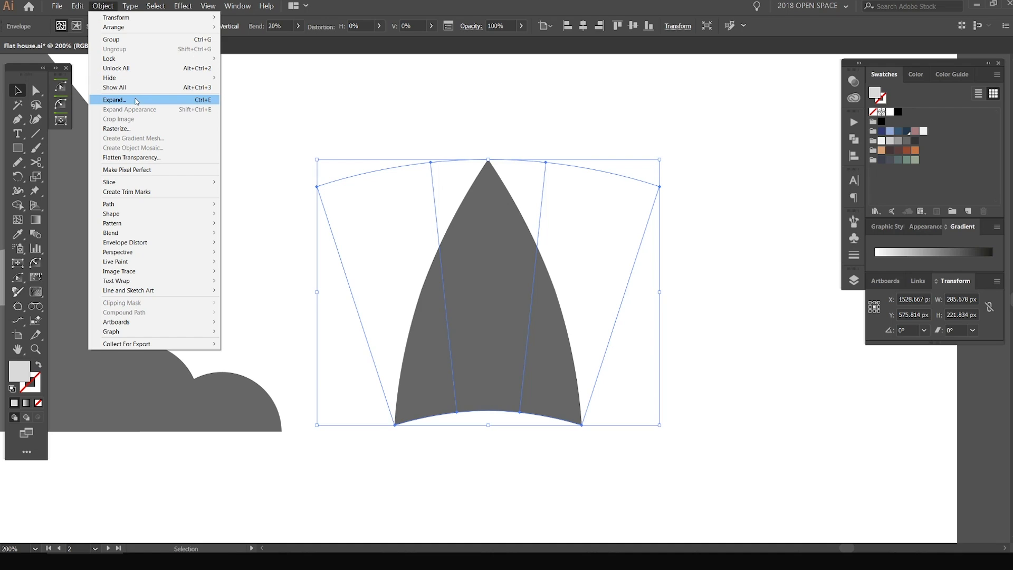
left_click(152, 103)
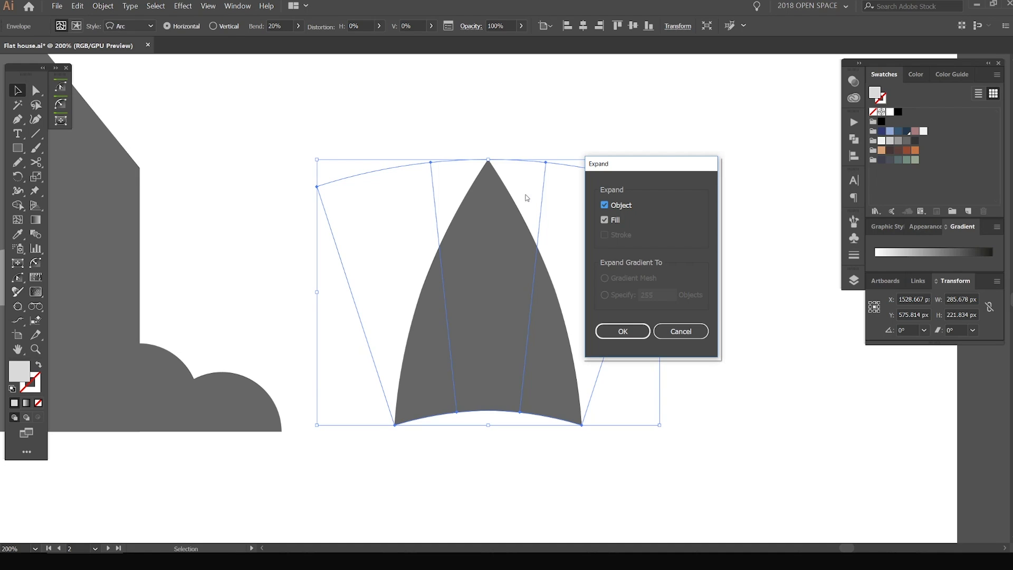
left_click(623, 331)
left_click(575, 222)
left_click_drag(462, 275, 264, 275)
left_click(583, 190)
key("ctrl+z")
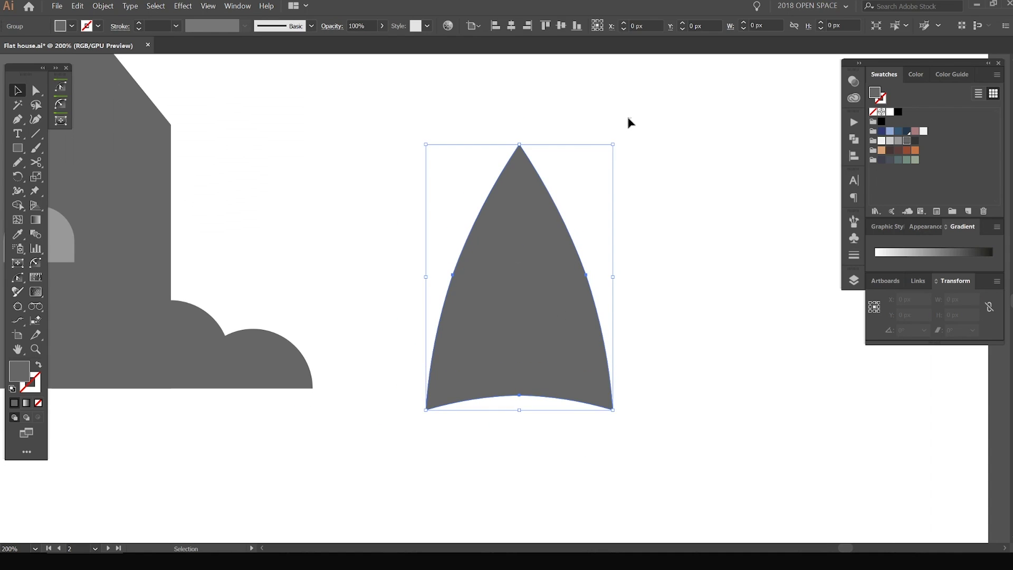
left_click(623, 166)
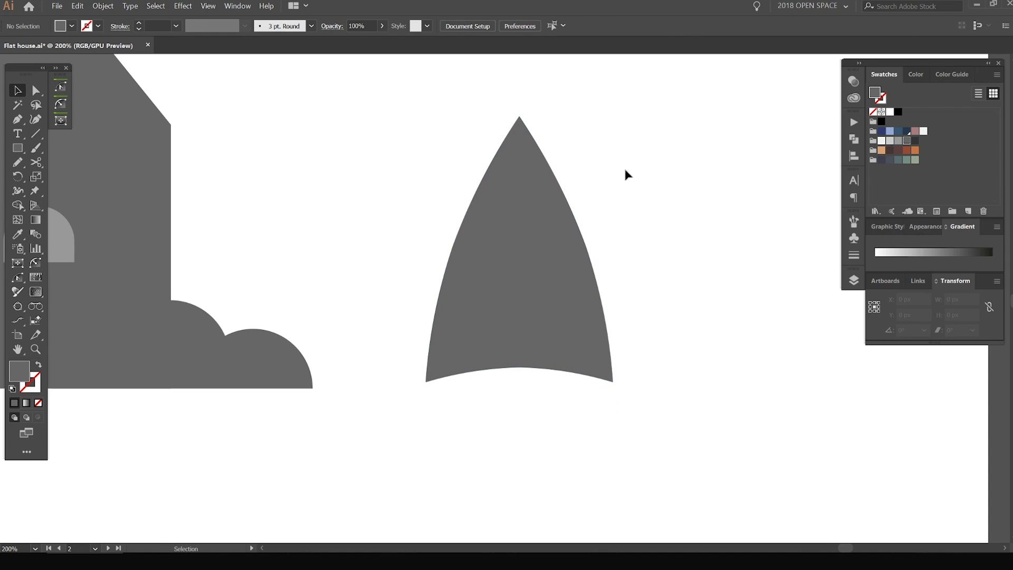
Delete the middle anchor point on the curved base of the expanded tree shape.
scroll(440, 383, "up", 1)
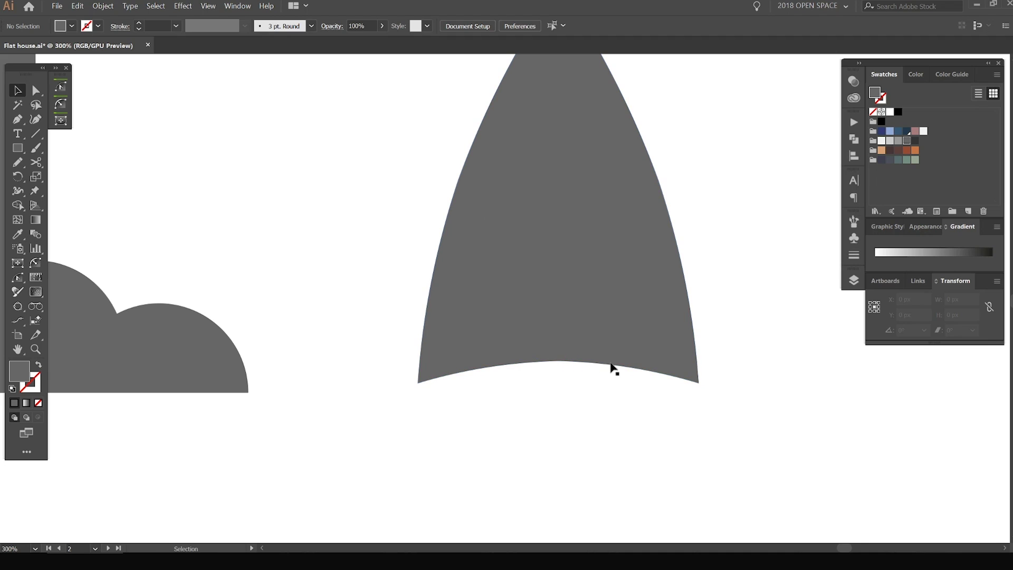
key("a")
left_click_drag(626, 424, 531, 338)
left_click_drag(612, 418, 570, 389)
left_click_drag(541, 379, 498, 308)
key("Delete")
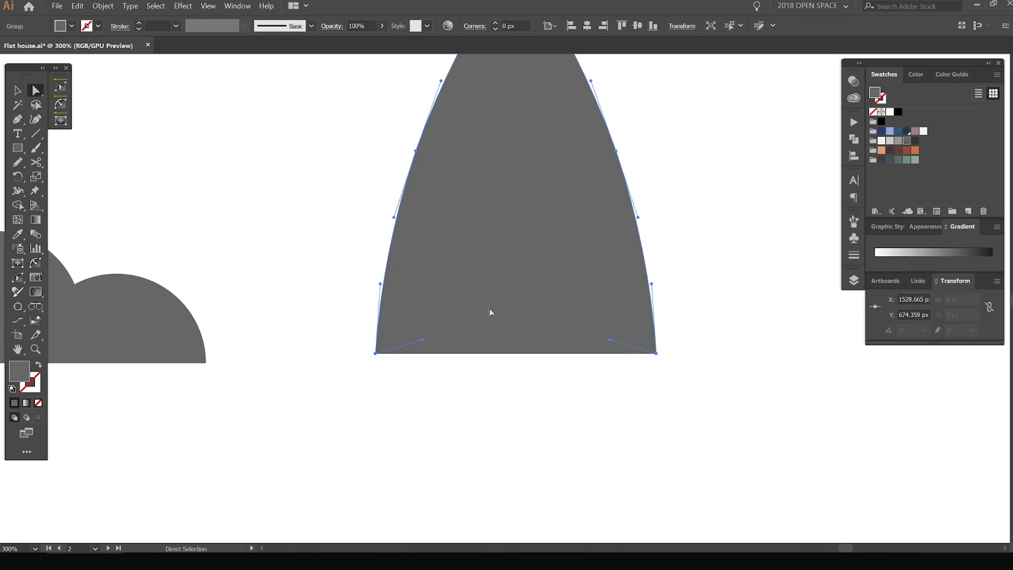
Join the tree shape's two bottom corner points with a straight base, and deselect it.
left_click_drag(726, 332, 349, 381)
key("ctrl")
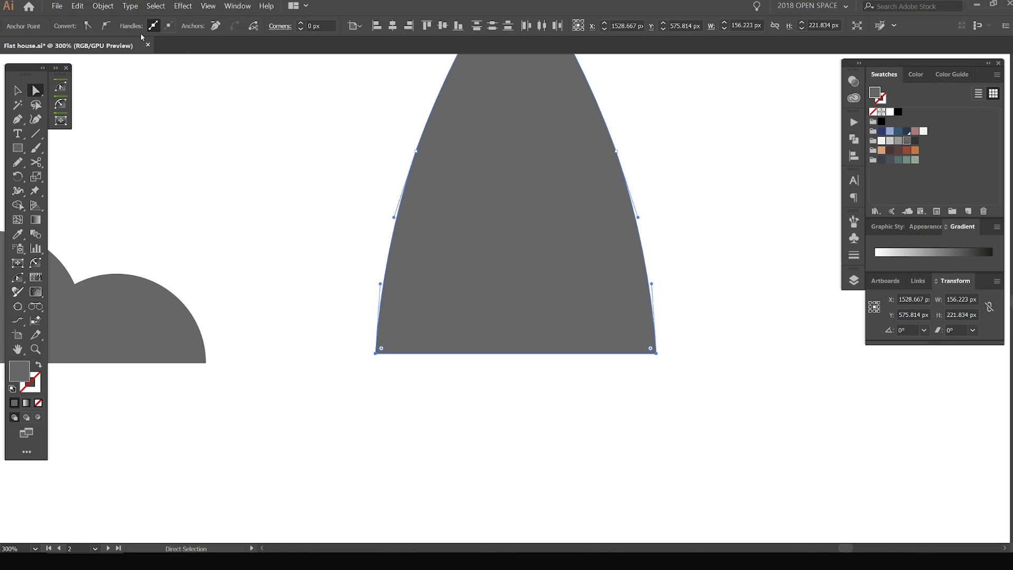
left_click(103, 6)
mouse_move(136, 204)
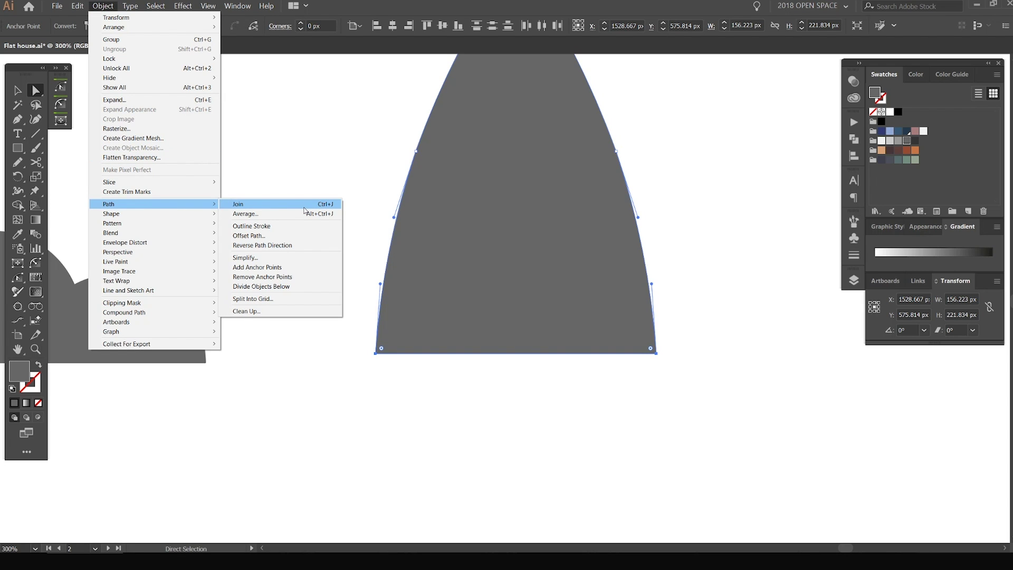
left_click(369, 363)
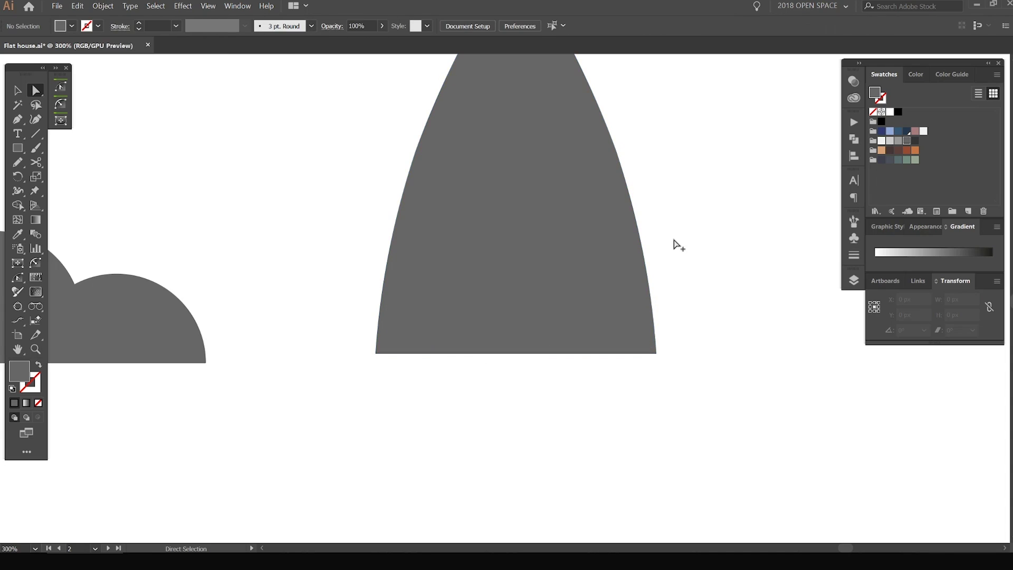
Move the tree shape over the bush at the house's right edge and fill it with the darkest grey swatch.
scroll(676, 242, "down", 2)
key("v")
scroll(714, 207, "up", 3)
left_click(631, 261)
left_click_drag(613, 259, 369, 260)
left_click(915, 141)
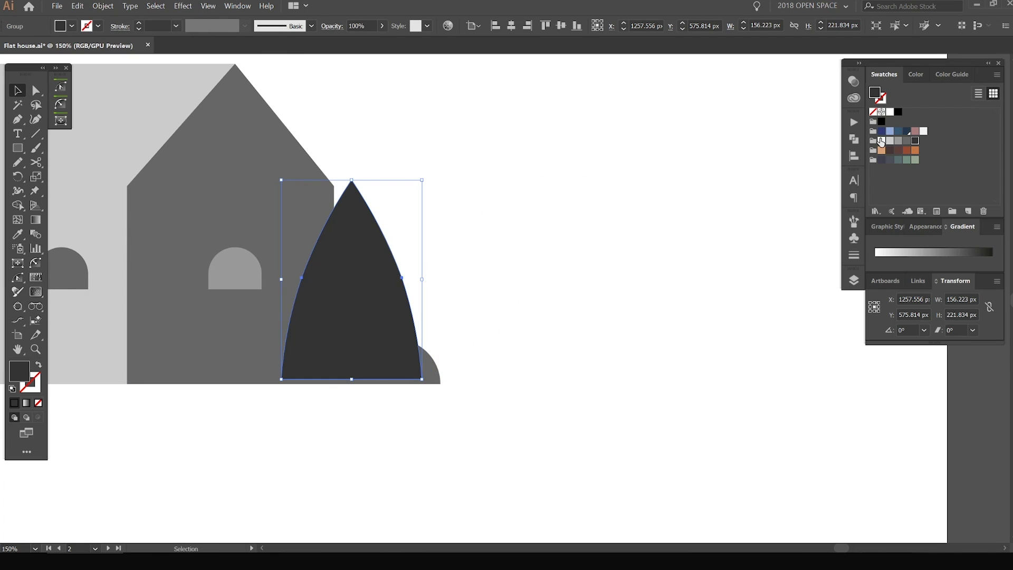
Send the dark tree to the back, behind the house and bush, and deselect it.
key("ctrl")
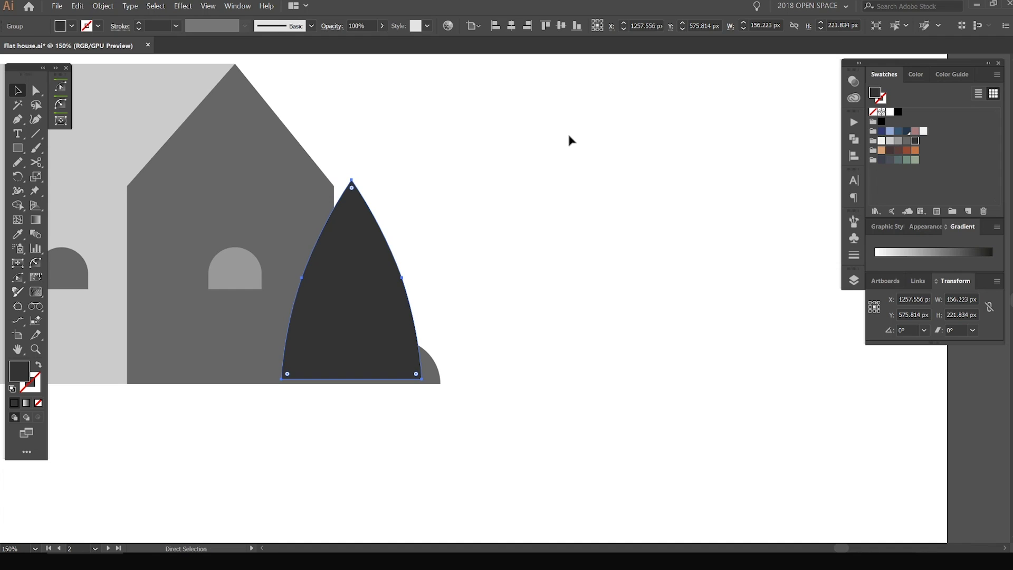
key("ctrl+shift+bracketleft")
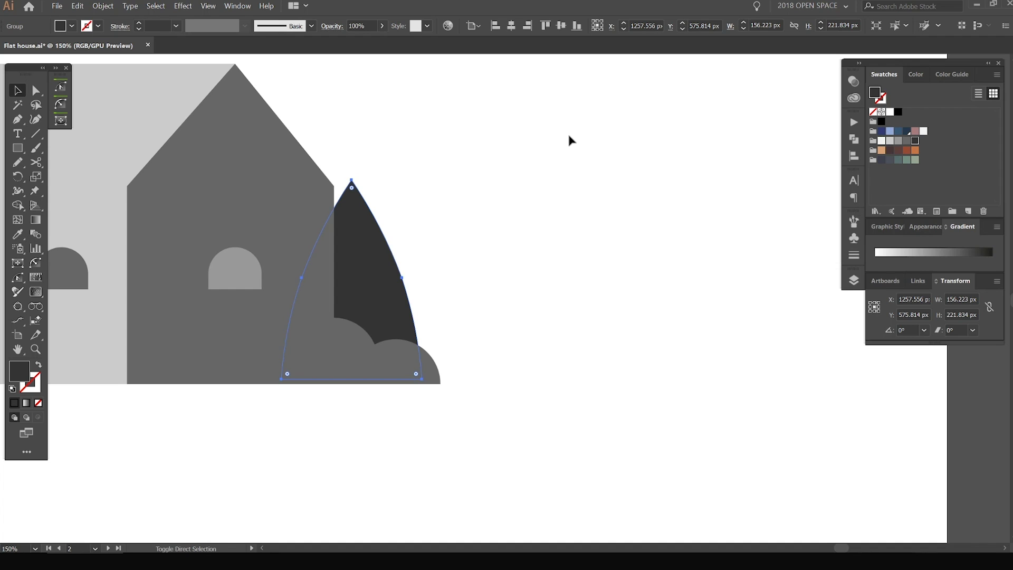
left_click(335, 106)
Enlarge the tree proportionally to about 248 px high and shift it slightly left behind the house.
left_click(420, 347)
left_click(362, 275)
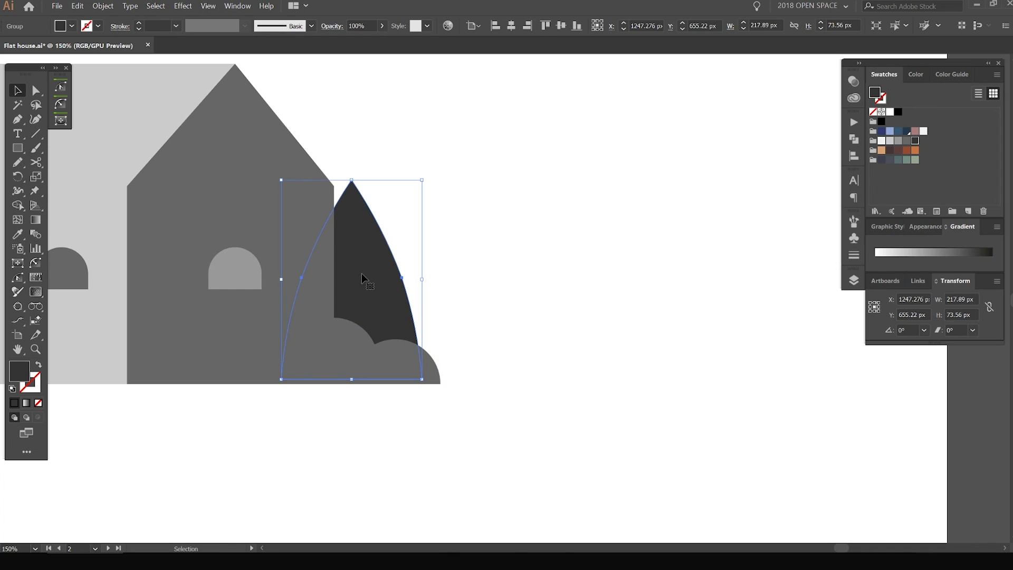
left_click_drag(424, 182, 438, 156)
left_click_drag(380, 206, 364, 207)
Duplicate the tree to its right, scale the copy down slightly as a second, shorter tree, and deselect it.
left_click_drag(341, 275, 439, 274)
left_click_drag(592, 203, 381, 266)
key("ctrl+shift+a")
left_click(440, 185)
scroll(518, 155, "up", 2)
left_click_drag(517, 156, 511, 221)
scroll(558, 217, "down", 2)
left_click(520, 331)
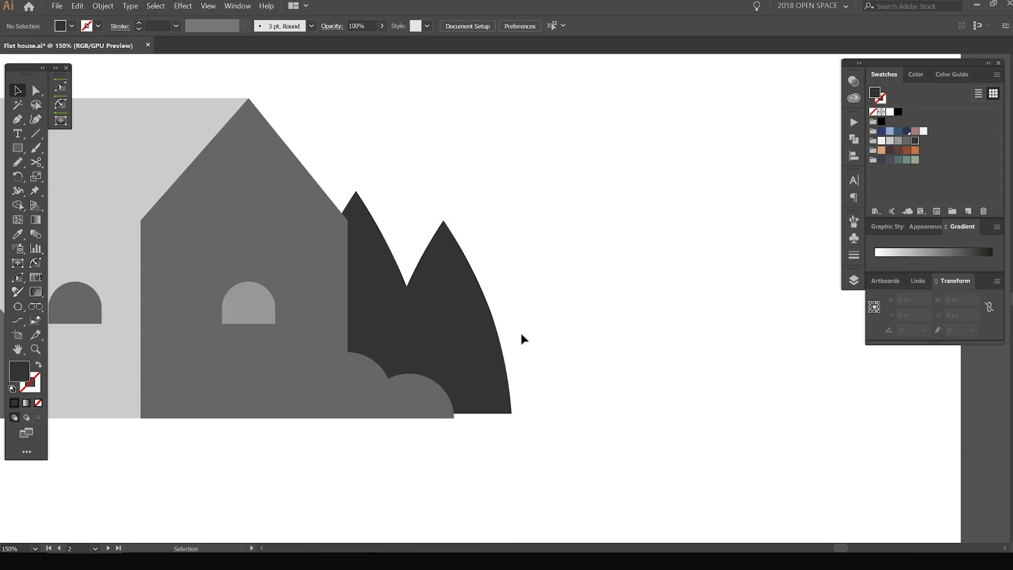
Select both dark trees behind the bush and group them.
left_click(441, 403)
left_click(389, 326, "shift")
key("ctrl+g")
scroll(448, 418, "up", 6)
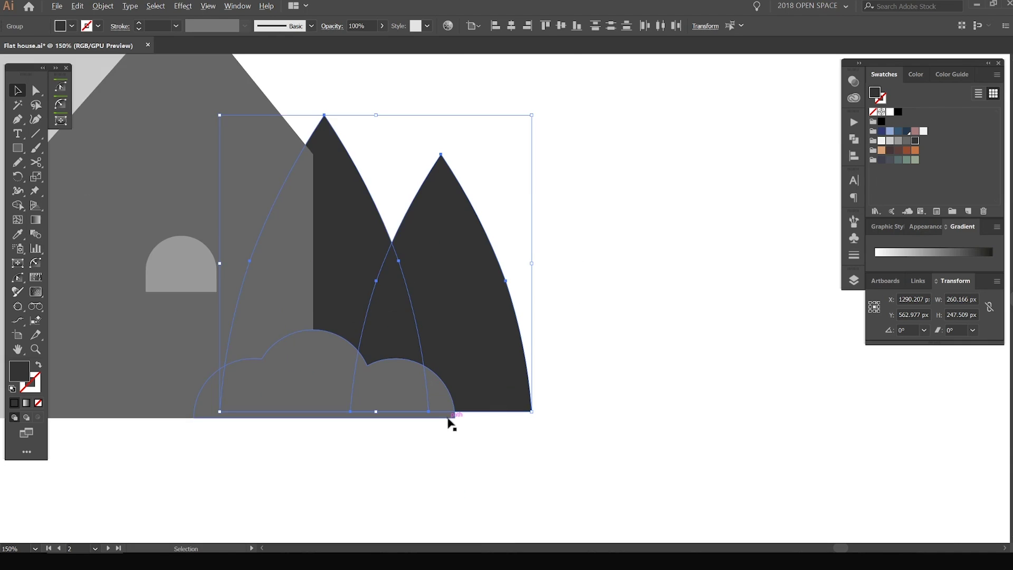
Move the grouped dark trees down so their base lines up with the bottom of the house, and deselect them.
left_click_drag(478, 289, 522, 339)
scroll(467, 323, "down", 5)
scroll(467, 324, "down", 2)
left_click(516, 339)
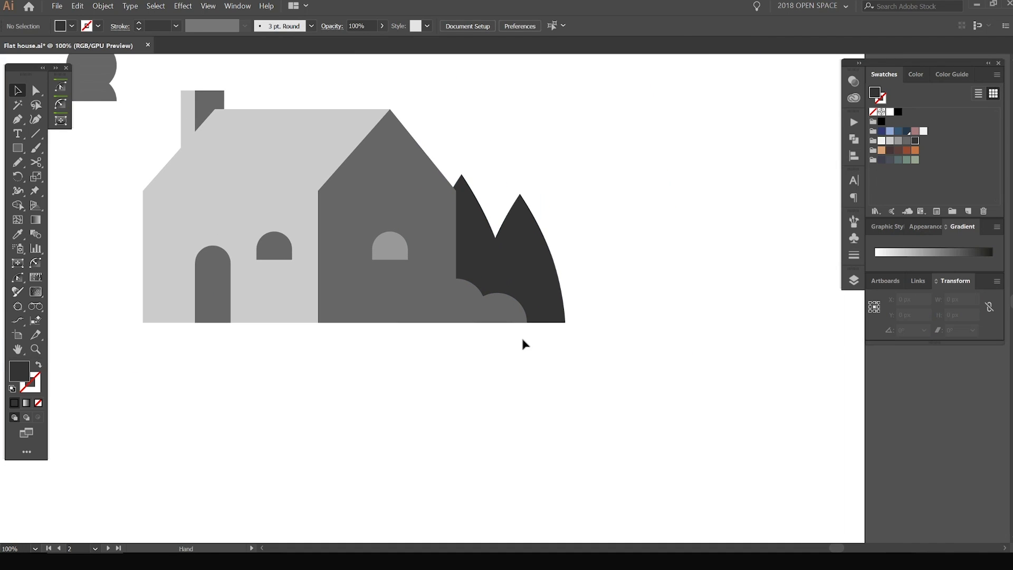
key("m")
left_click_drag(574, 321, 112, 384)
key("ctrl+z")
scroll(673, 317, "down", 2)
scroll(618, 217, "down", 1)
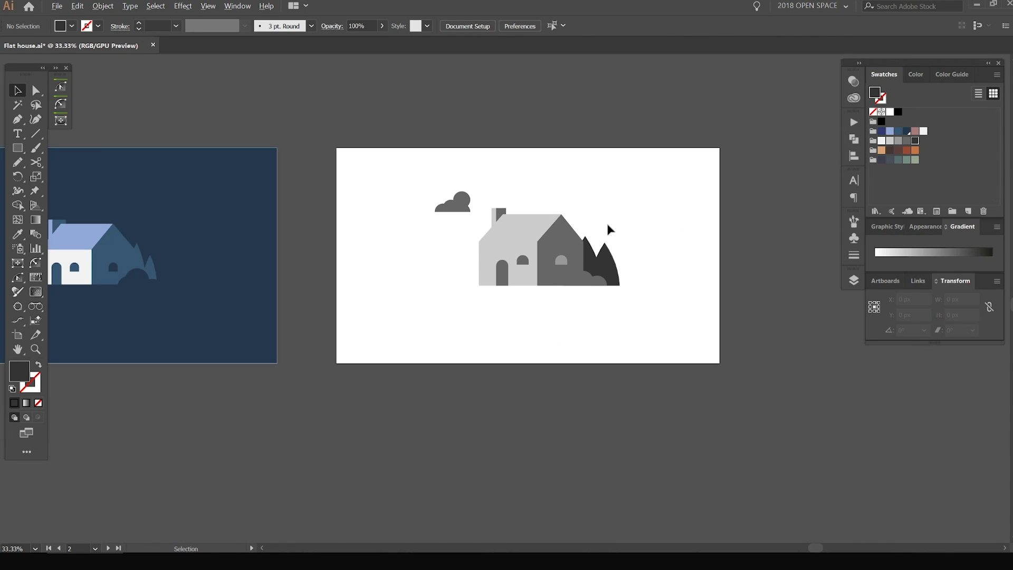
scroll(606, 222, "up", 3)
left_click(584, 322)
scroll(636, 290, "up", 1)
key("a")
key("v")
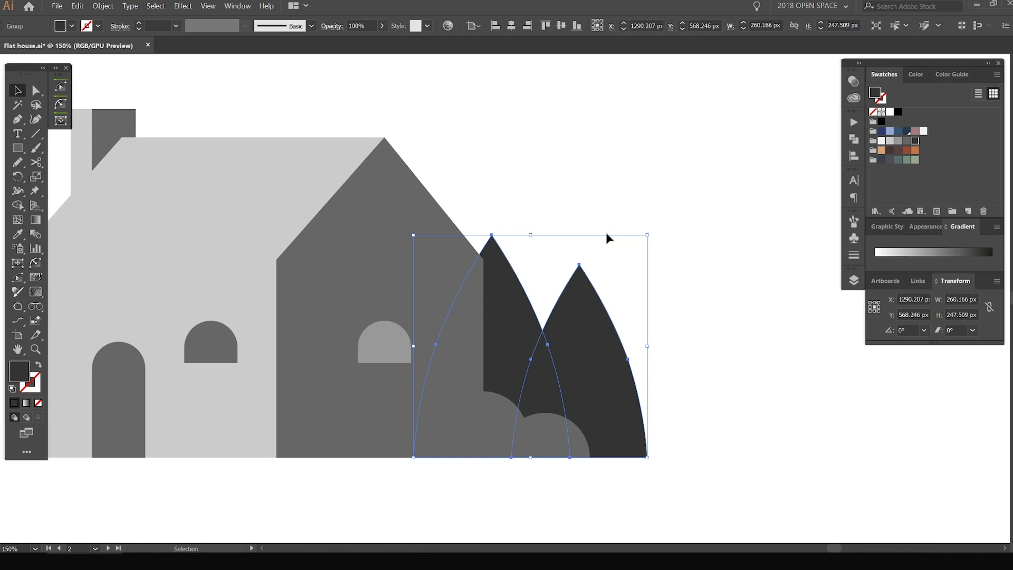
scroll(621, 243, "down", 2)
left_click_drag(622, 285, 740, 216)
key("ctrl+z")
left_click(662, 284)
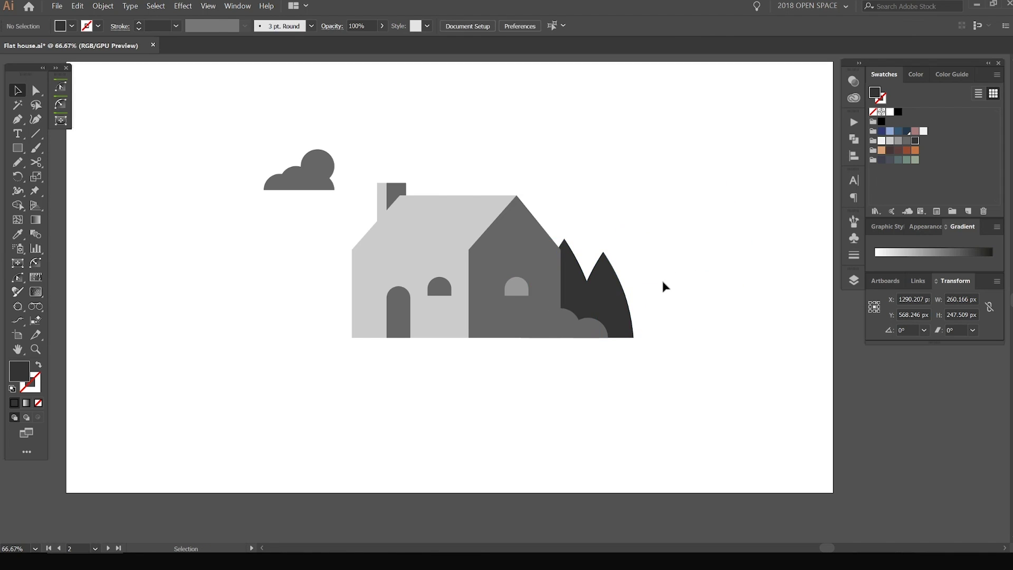
Duplicate the dark tree group to the opposite side of the house, partly behind the light front wall and level with its base.
left_click_drag(623, 300, 361, 310)
scroll(311, 274, "up", 1)
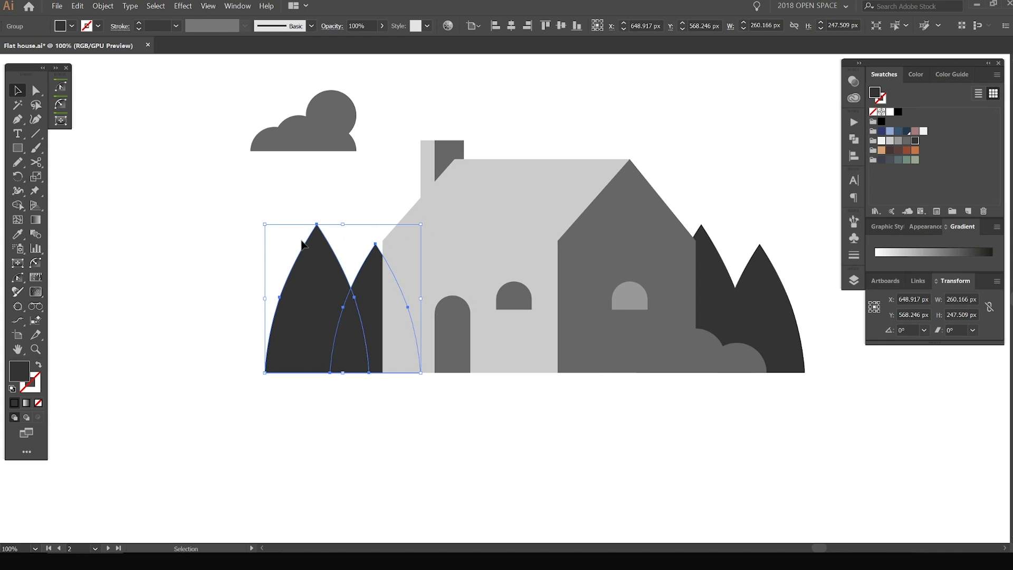
scroll(301, 252, "up", 1)
scroll(401, 259, "down", 1)
left_click_drag(635, 229, 462, 219)
scroll(572, 232, "up", 1)
scroll(575, 245, "down", 1)
left_click_drag(244, 247, 406, 250)
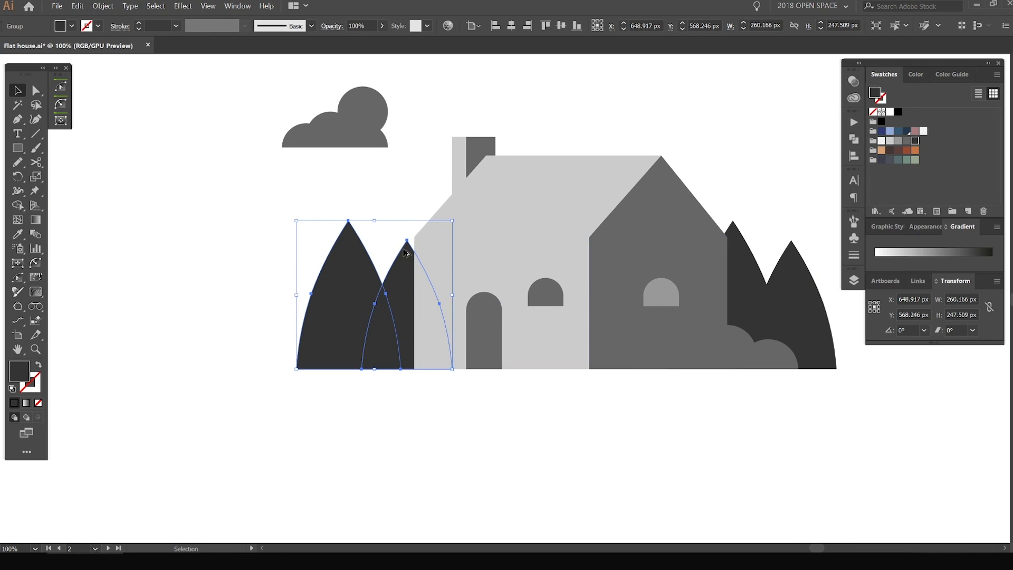
scroll(406, 250, "up", 1)
Flip the duplicated tree group horizontally so its taller tree stands next to the house, and deselect it.
left_click_drag(967, 282, 513, 225)
left_click(238, 6)
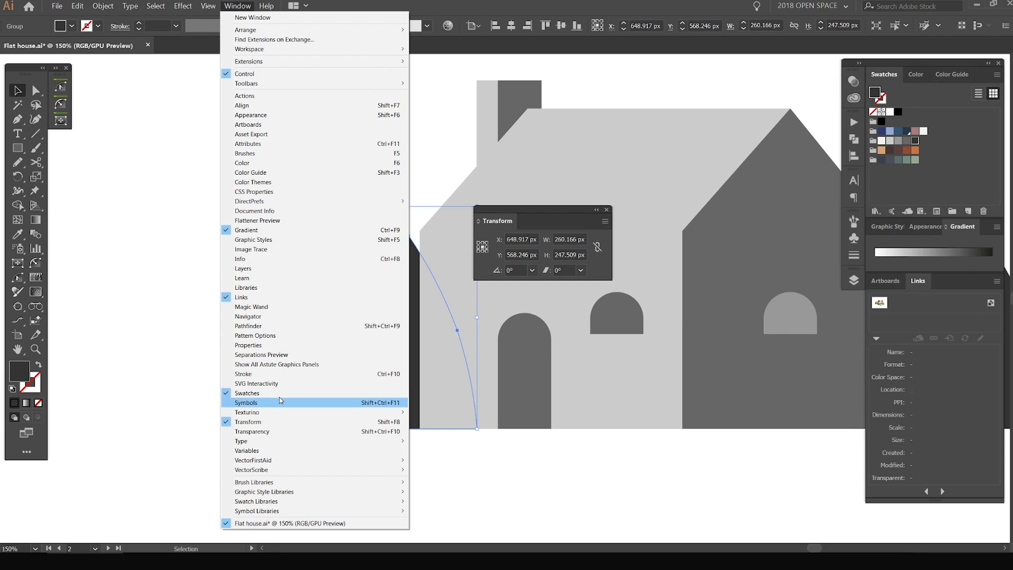
left_click_drag(538, 211, 575, 211)
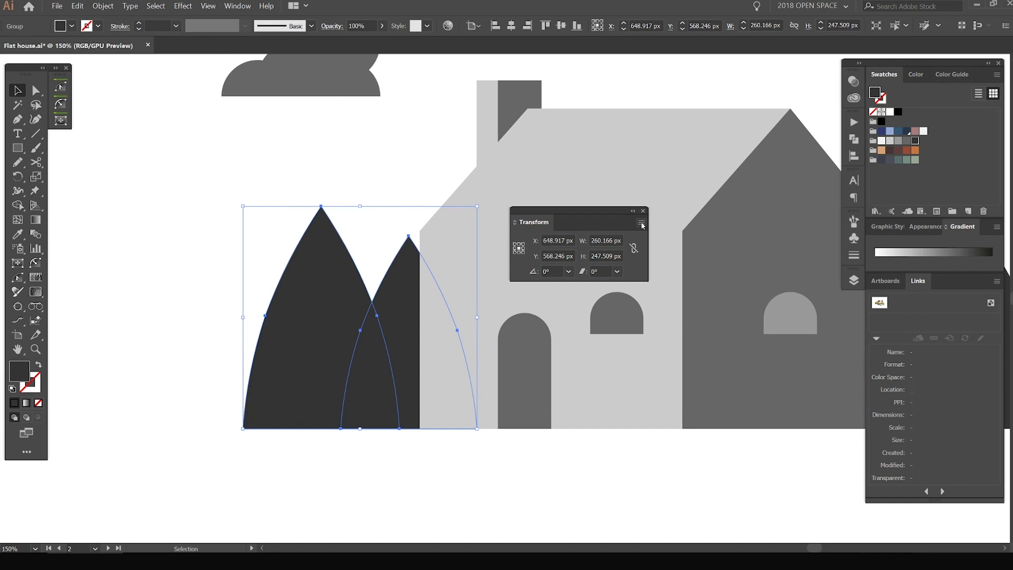
left_click(641, 224)
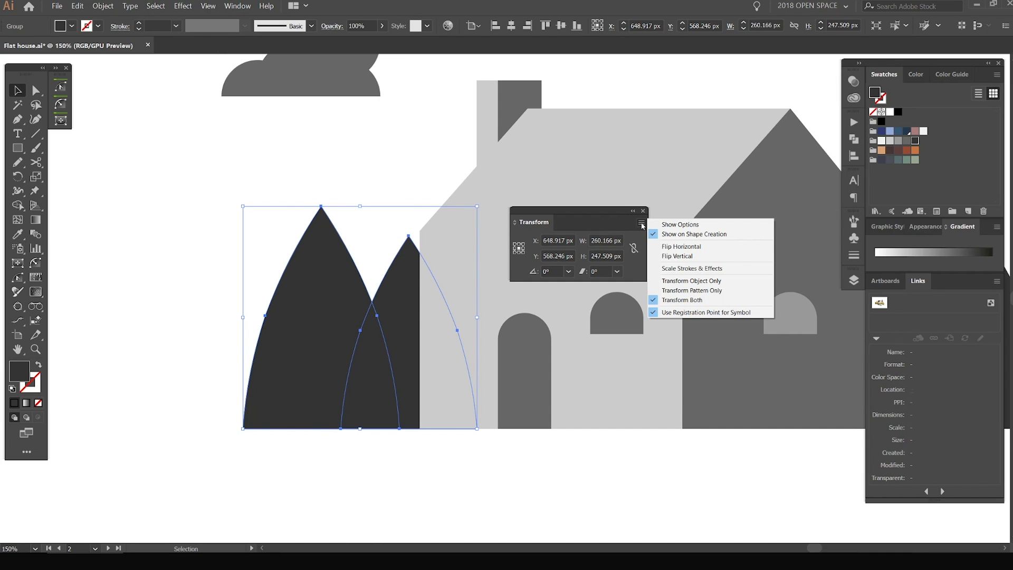
left_click(675, 246)
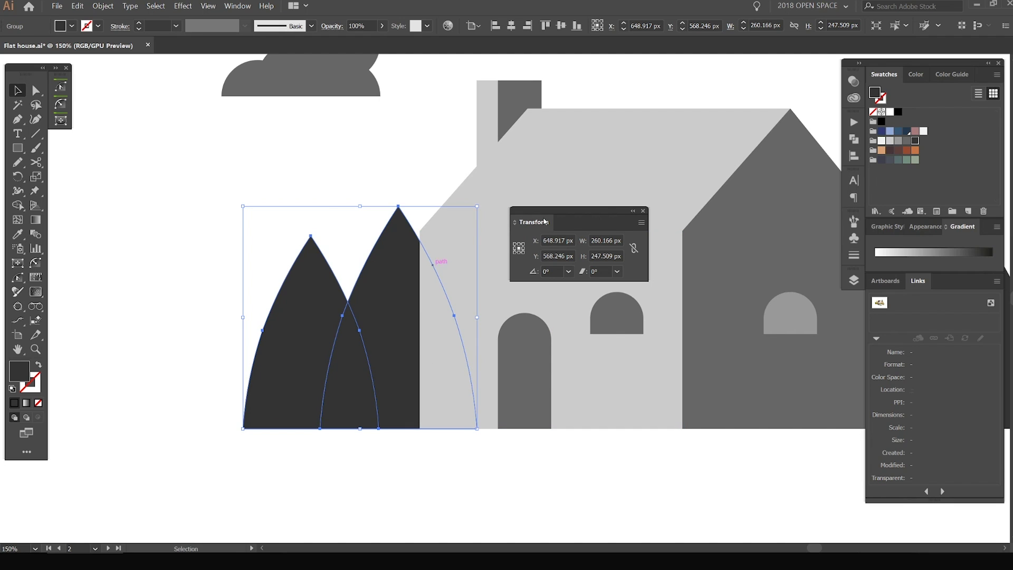
left_click_drag(536, 226, 955, 281)
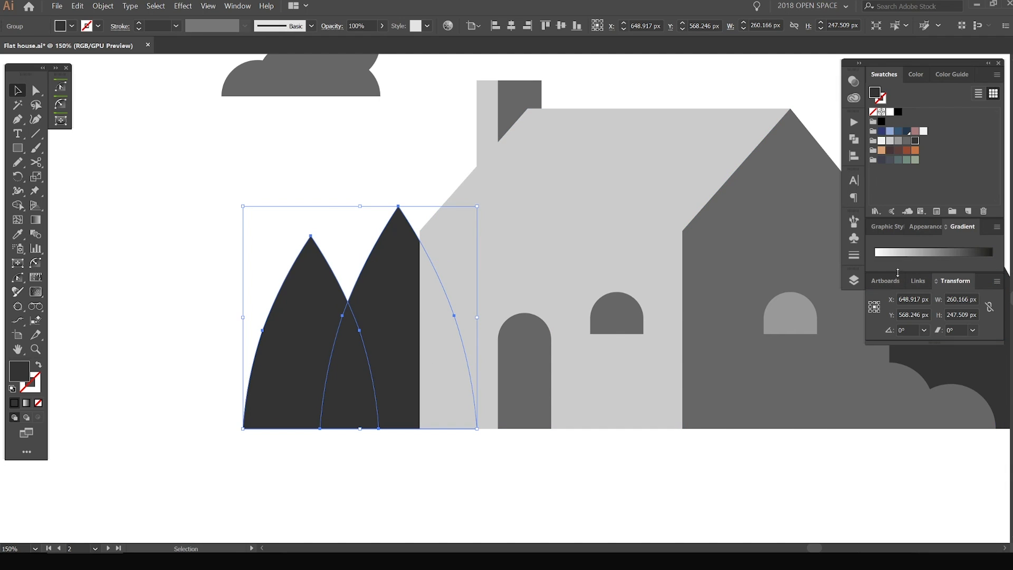
left_click(429, 181)
scroll(421, 176, "down", 3)
scroll(426, 172, "up", 2)
left_click_drag(372, 257, 413, 257)
left_click(386, 211)
scroll(386, 214, "down", 2)
key("ctrl+z")
scroll(380, 227, "up", 2)
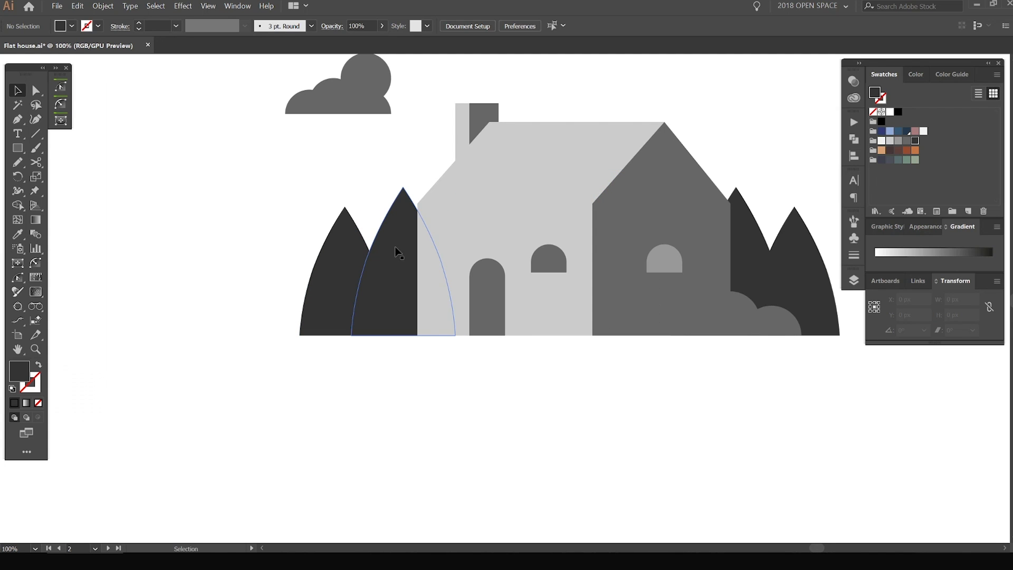
Move the left tree group slightly right, farther behind the house, and deselect it.
scroll(394, 230, "up", 2)
left_click_drag(431, 216, 442, 215)
left_click(248, 192)
scroll(249, 193, "down", 4)
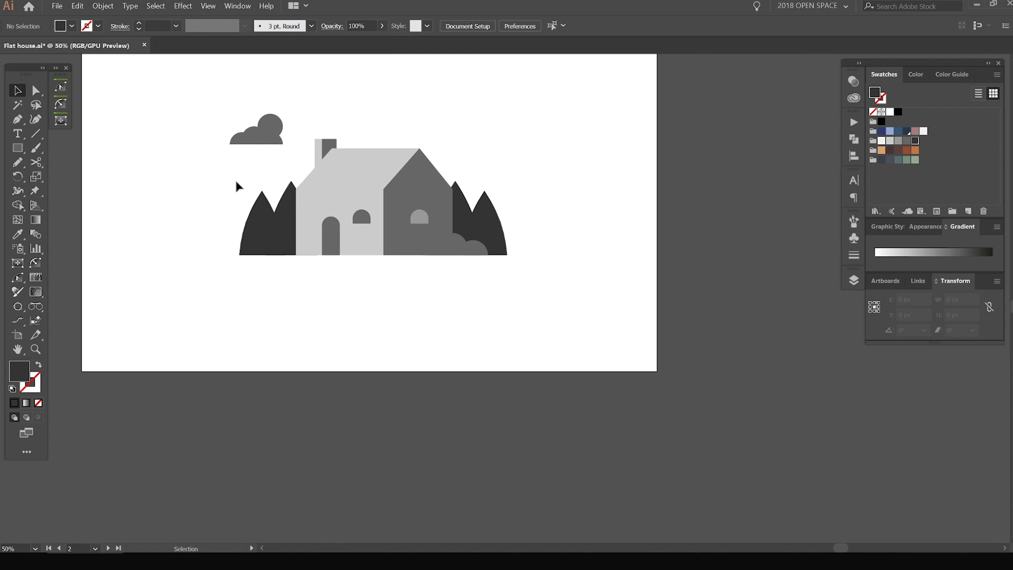
left_click_drag(236, 178, 315, 191)
scroll(304, 203, "down", 2)
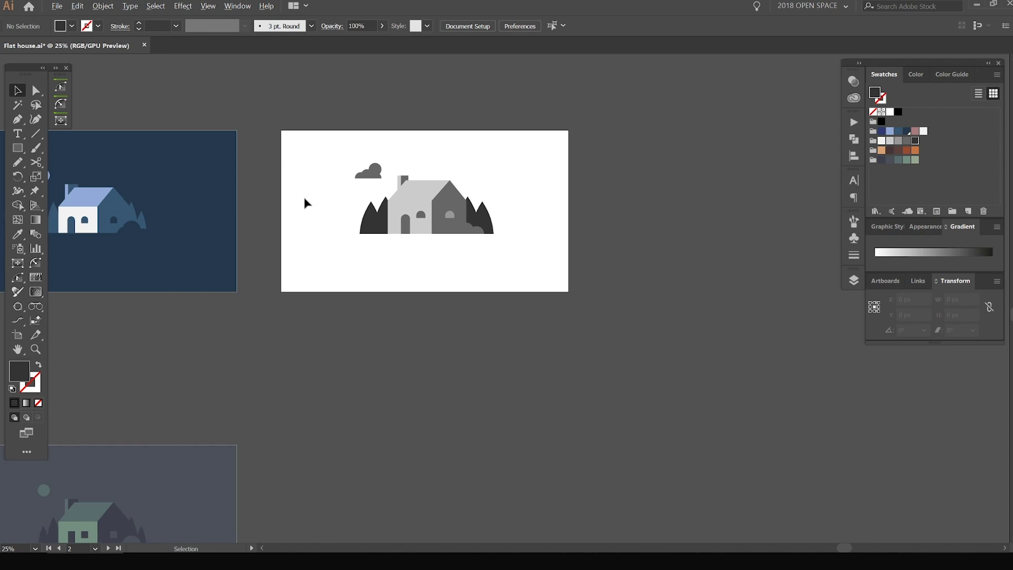
Select both tree groups and scale them down together proportionally to about 220 px high, keeping their bases on the ground line.
scroll(421, 200, "up", 3)
left_click(498, 236)
left_click(269, 227, "shift")
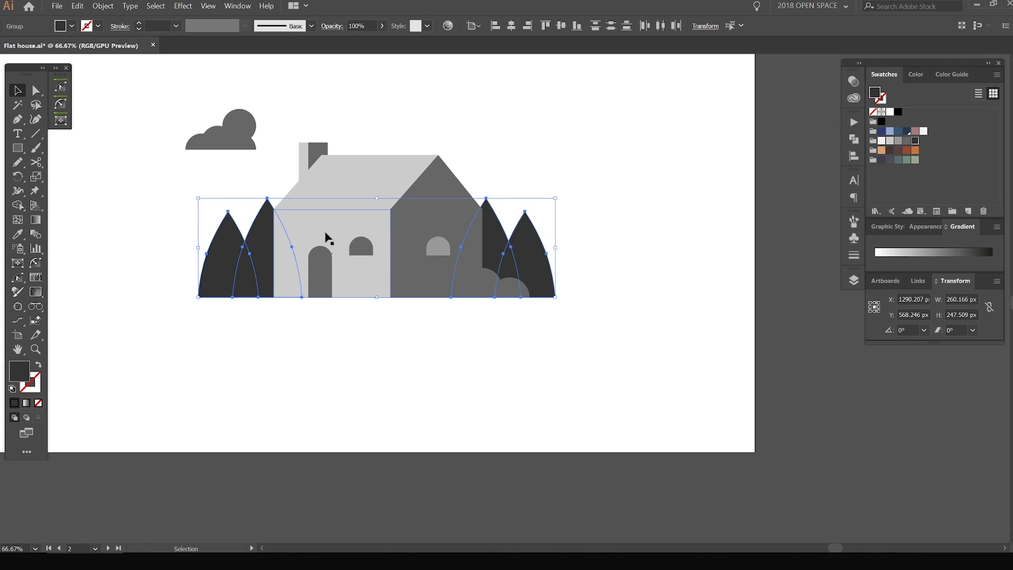
left_click_drag(379, 200, 377, 211)
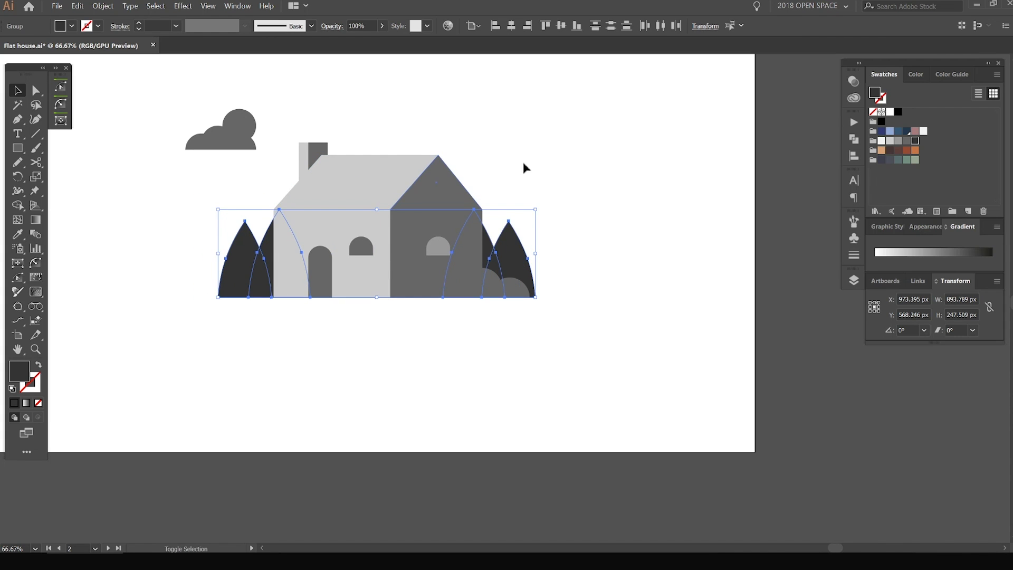
left_click(561, 165)
Spread the tree groups outward, moving the right group right and the left group left so more of each shows beside the house.
left_click(514, 242)
key("shift+Right")
key("shift+Right")
key("shift+Right")
left_click(299, 301)
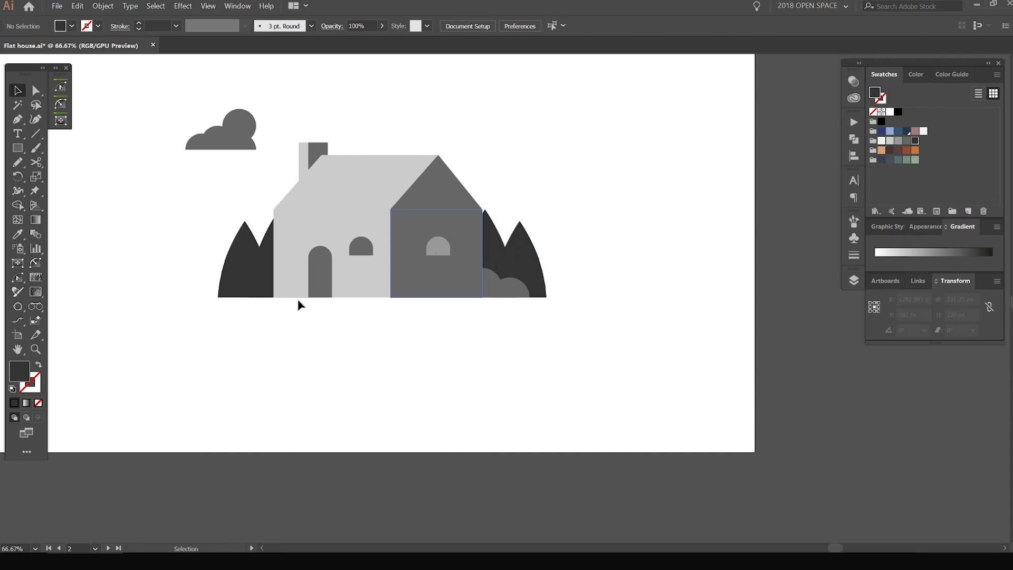
scroll(258, 245, "up", 2)
left_click_drag(258, 257, 234, 251)
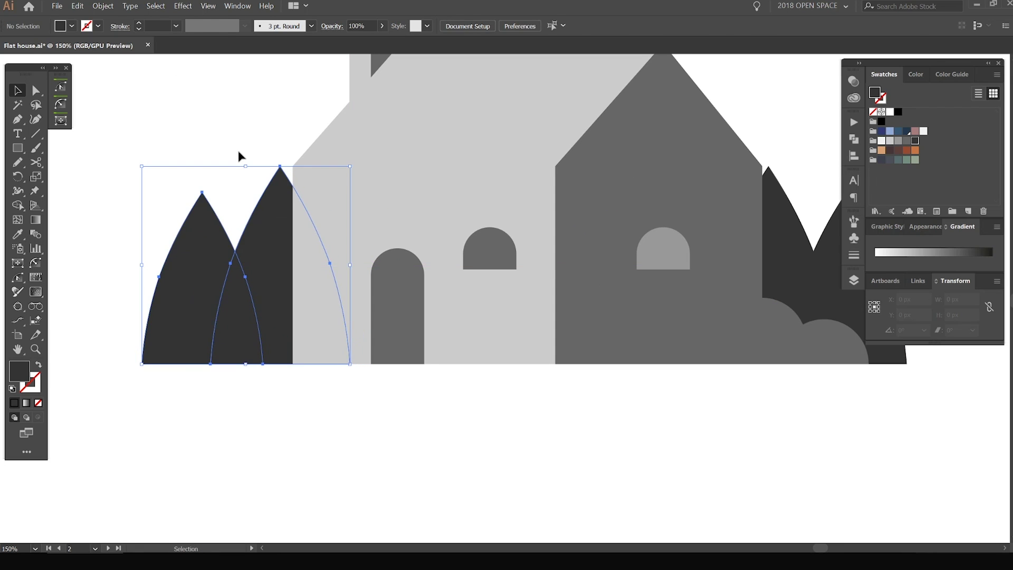
left_click(238, 152)
Shift the right tree group slightly farther right to balance the trees around the house, and deselect it.
scroll(234, 136, "down", 3)
left_click_drag(235, 137, 307, 232)
scroll(501, 253, "up", 3)
left_click_drag(473, 270, 484, 270)
left_click(558, 211)
scroll(574, 187, "down", 3)
scroll(627, 174, "down", 1)
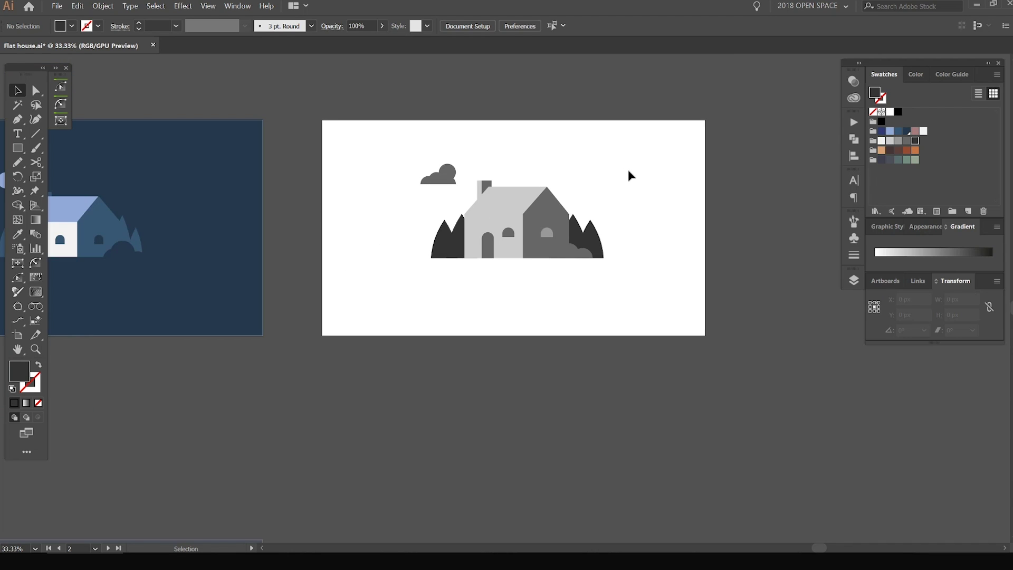
Compare the grey house composition with the finished blue house illustration on the neighbouring artboard.
scroll(543, 227, "up", 3)
scroll(540, 220, "down", 3)
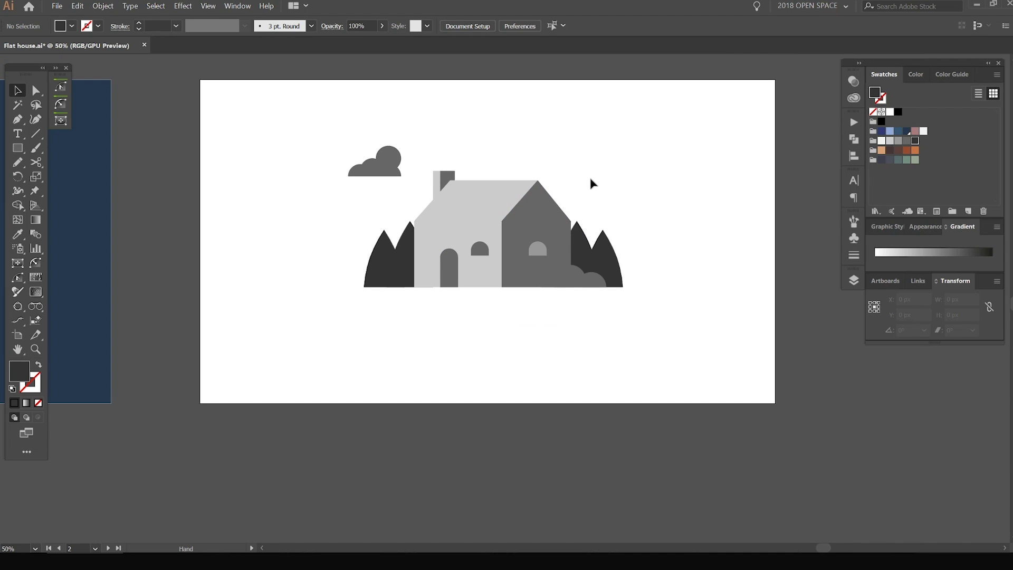
scroll(591, 182, "up", 1)
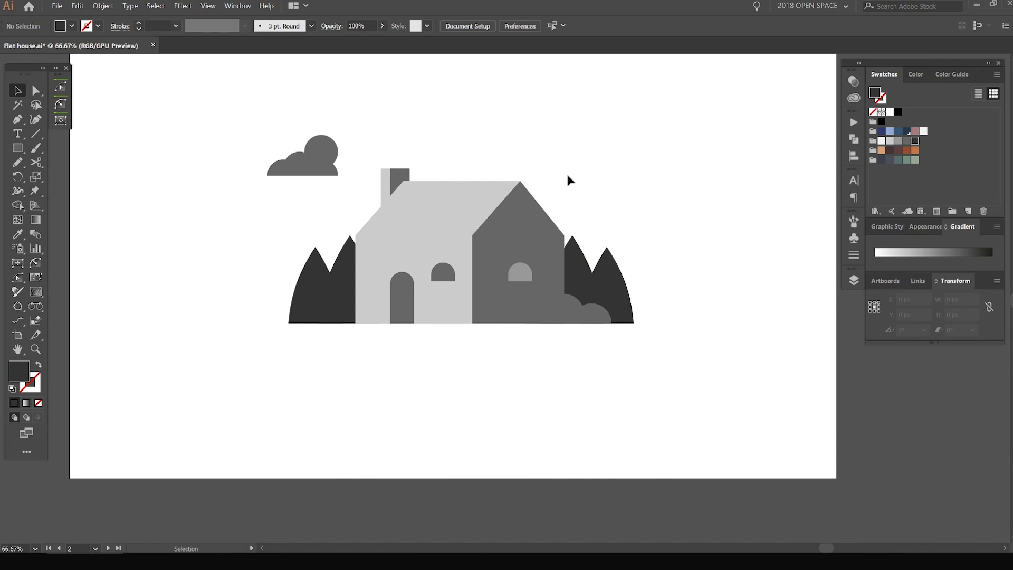
scroll(565, 172, "down", 3)
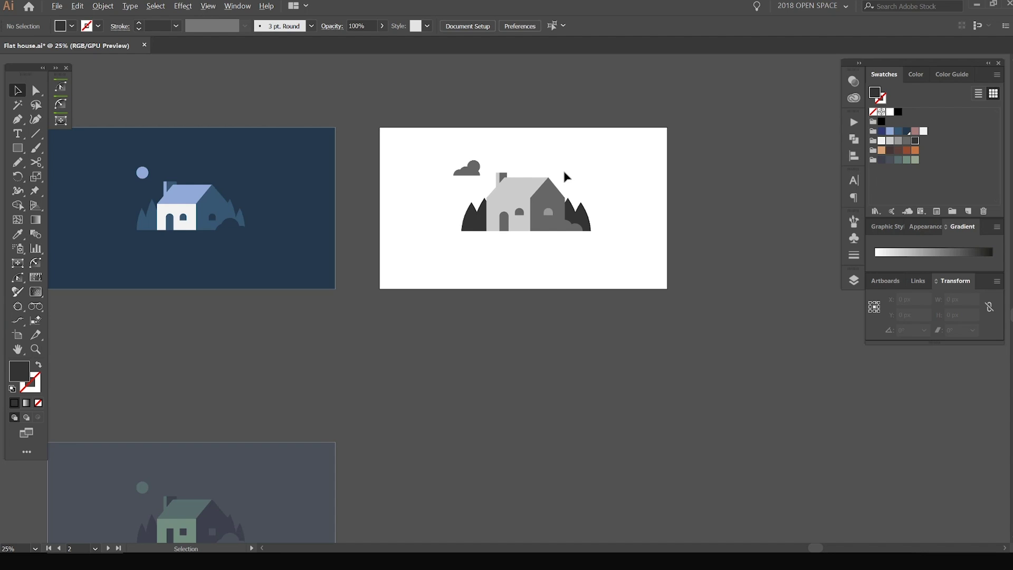
scroll(562, 168, "up", 1)
left_click_drag(519, 221, 659, 213)
key("ctrl+equal")
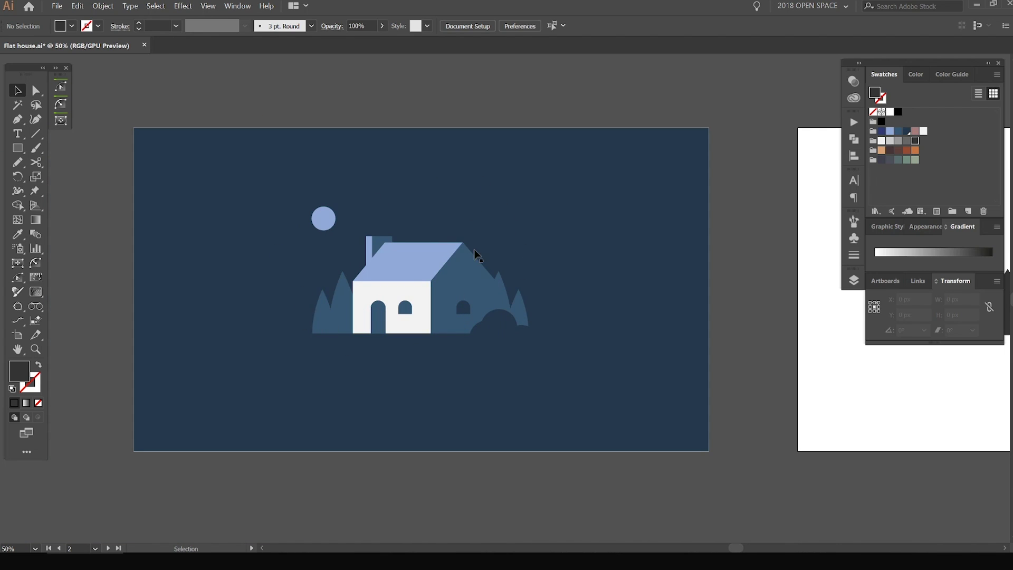
scroll(482, 235, "down", 1)
left_click_drag(621, 190, 435, 201)
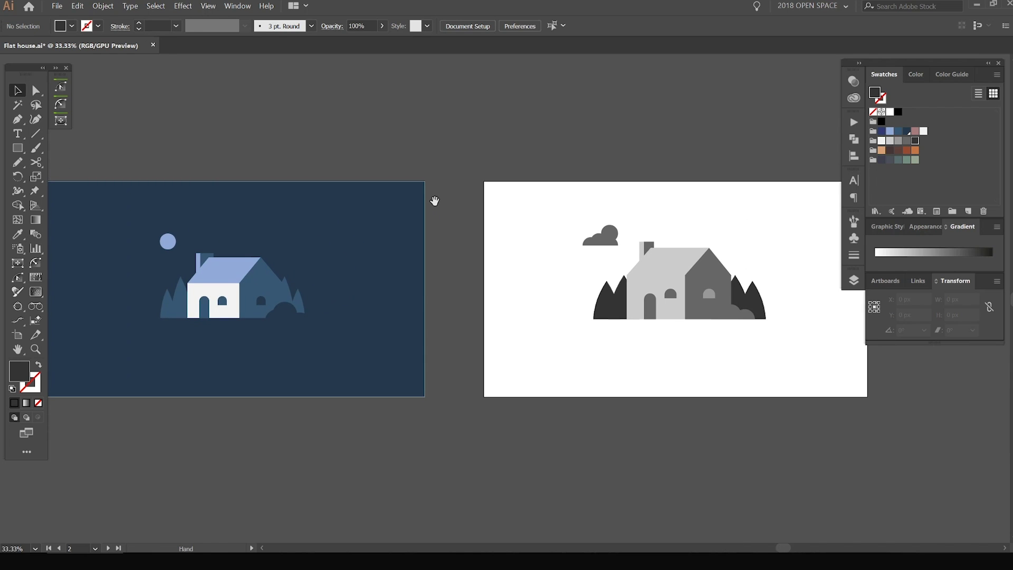
left_click_drag(593, 223, 451, 226)
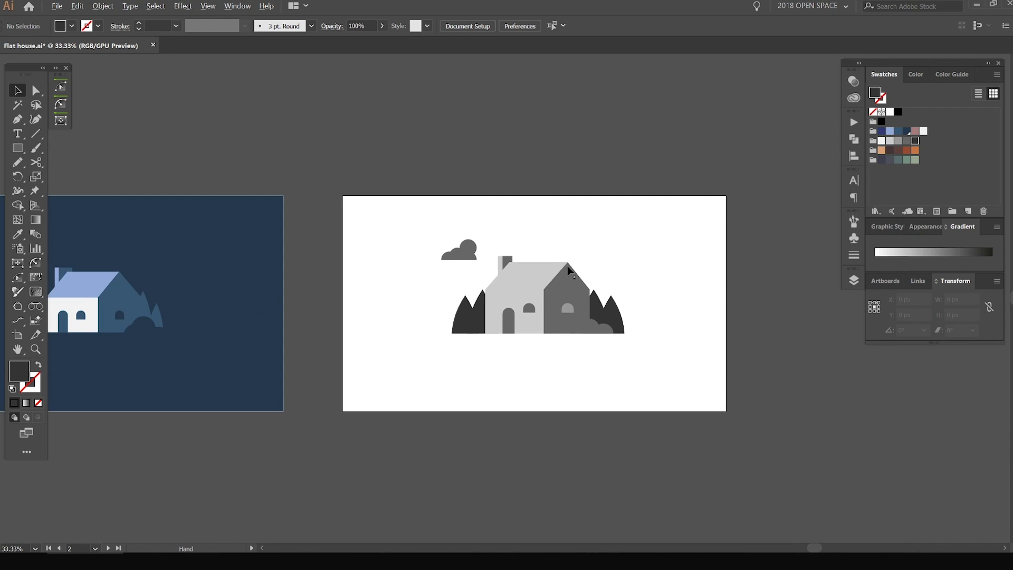
scroll(549, 217, "up", 2)
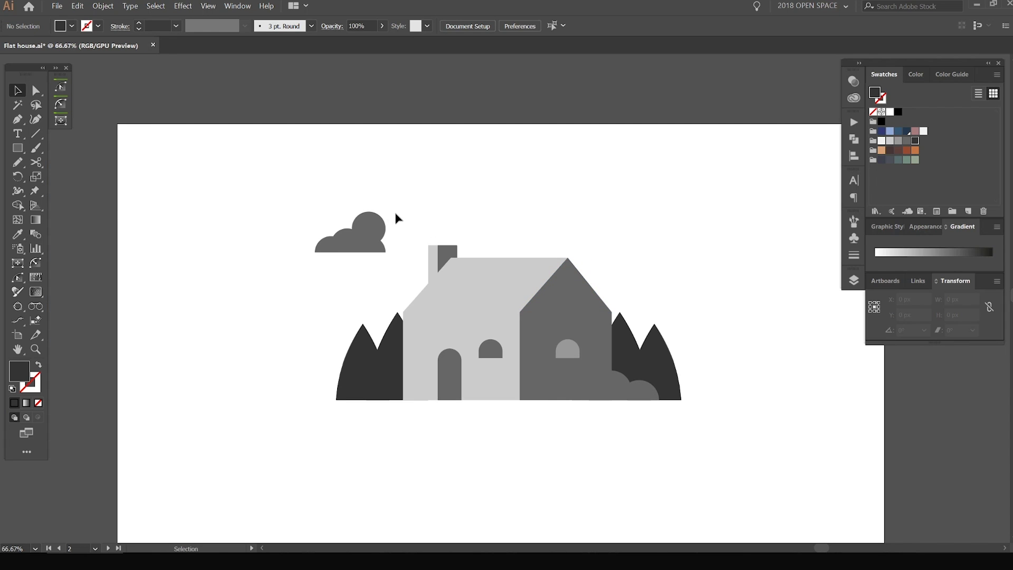
Inspect the separate cloud, chimney, roof and wall shapes by selecting them one after another.
scroll(395, 217, "up", 1)
left_click(350, 220)
left_click(316, 248)
left_click(456, 285)
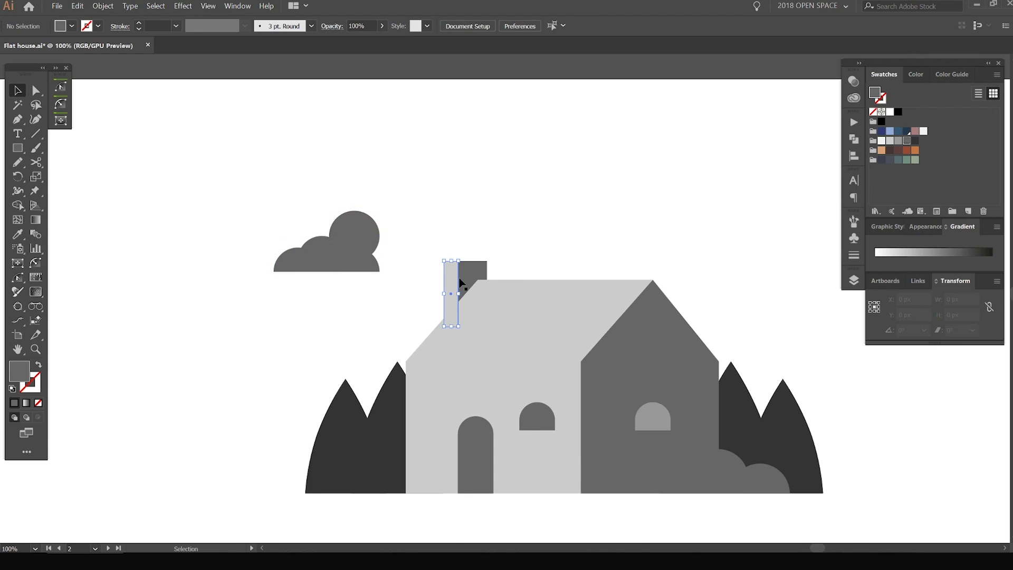
scroll(459, 279, "up", 1)
left_click(470, 277)
left_click(564, 339)
left_click_drag(569, 342, 498, 226)
left_click(528, 312)
left_click(630, 312)
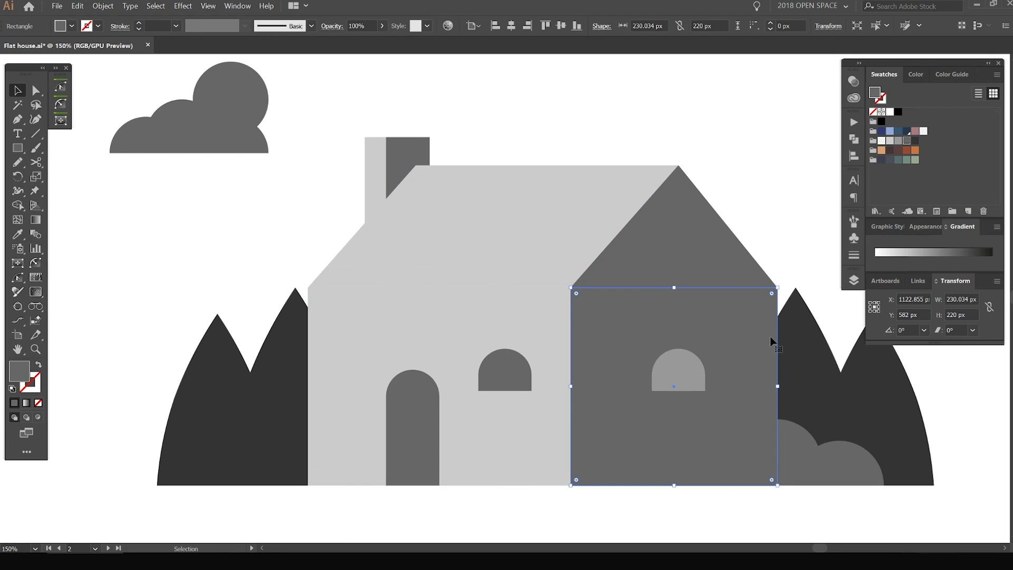
Unite the overlapping trees in the groups on both sides of the house into single shapes.
left_click(818, 350)
key("ctrl+plus")
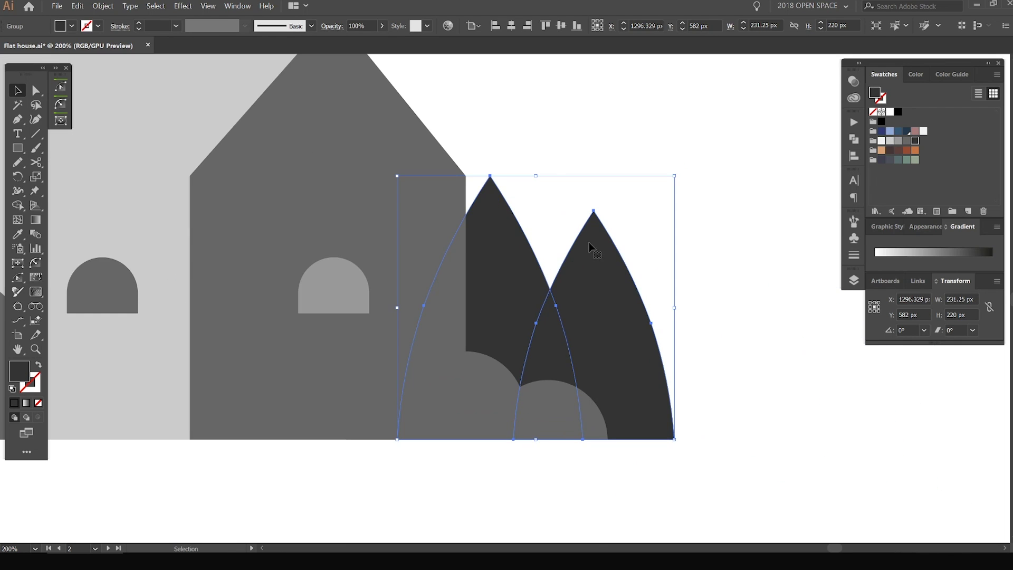
scroll(567, 272, "down", 2)
left_click(628, 196)
left_click(592, 273)
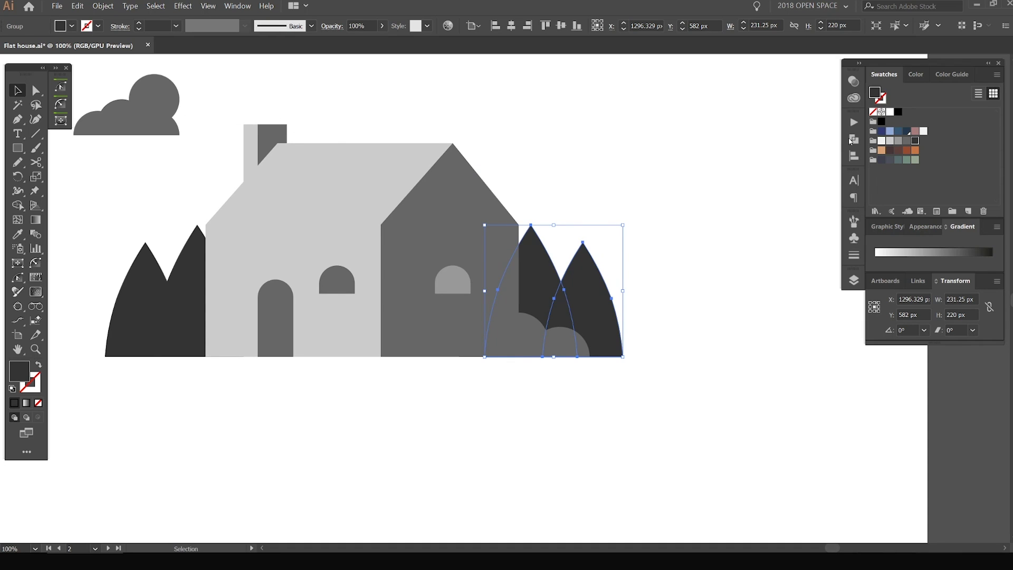
left_click(854, 139)
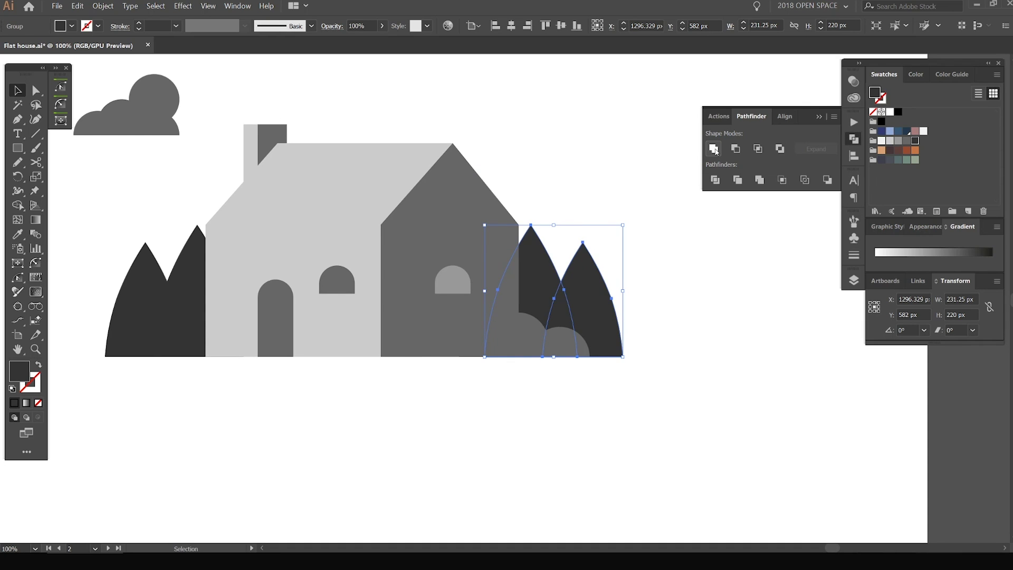
left_click(195, 273)
left_click_drag(211, 251, 479, 245)
scroll(479, 244, "up", 1)
left_click(713, 148)
left_click(454, 177)
Check the united left tree shape and the window and door shapes on the front wall, and close the Pathfinder options.
left_click_drag(438, 323, 487, 308)
scroll(296, 314, "up", 2)
scroll(339, 317, "down", 2)
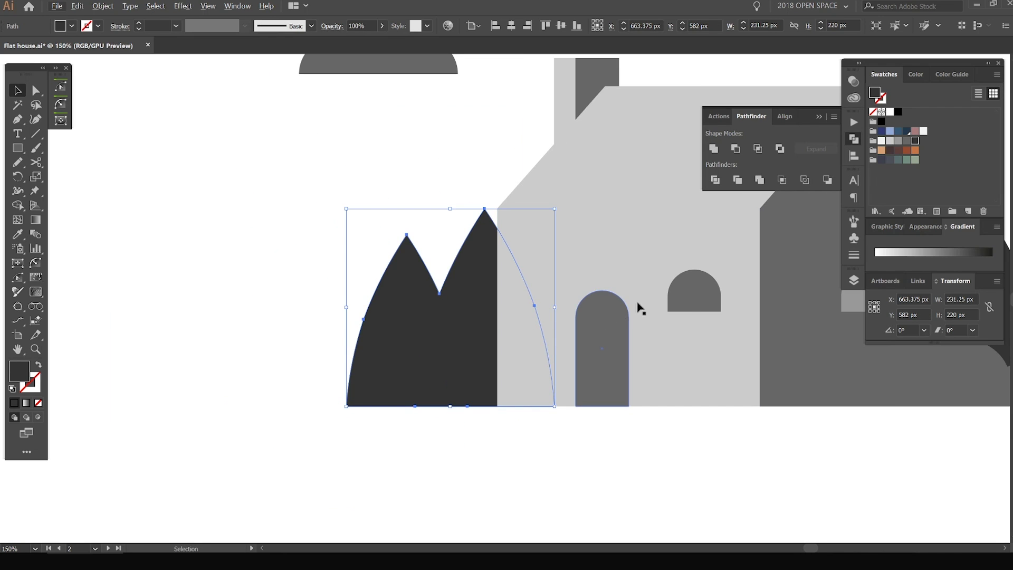
left_click(685, 296)
left_click_drag(636, 289, 391, 303)
left_click(539, 312)
left_click(373, 339)
scroll(534, 264, "down", 1)
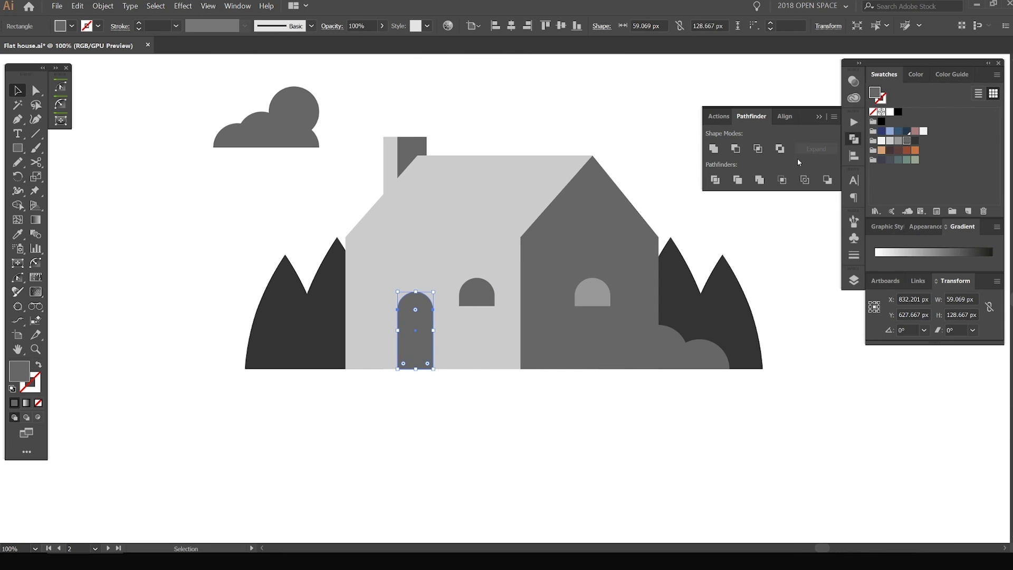
left_click(857, 140)
Draw a 1920 × 1080 px rectangle covering the whole artboard as a background.
scroll(700, 128, "down", 1)
left_click_drag(700, 129, 551, 205)
scroll(583, 182, "down", 1)
key("m")
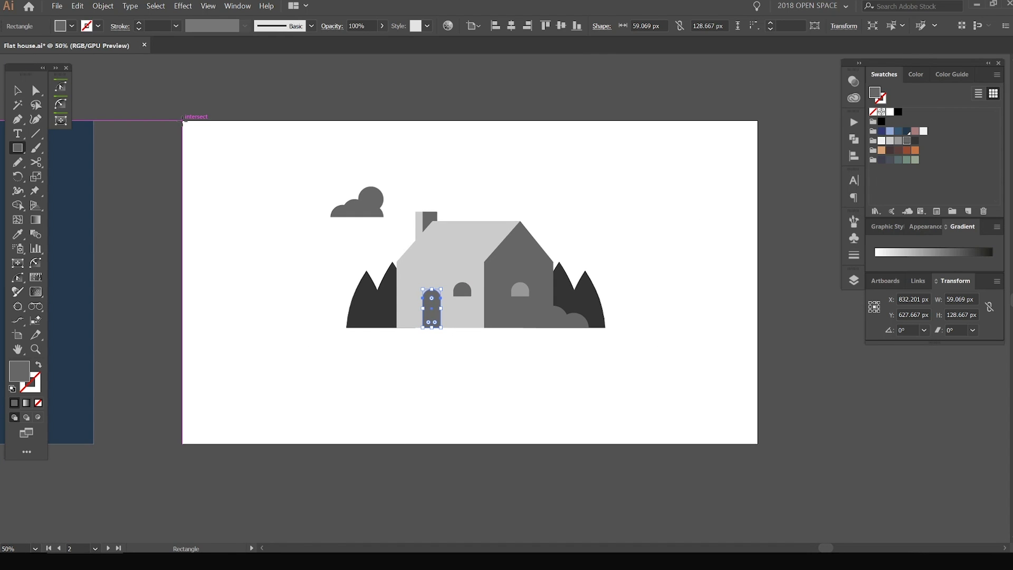
left_click_drag(183, 121, 758, 443)
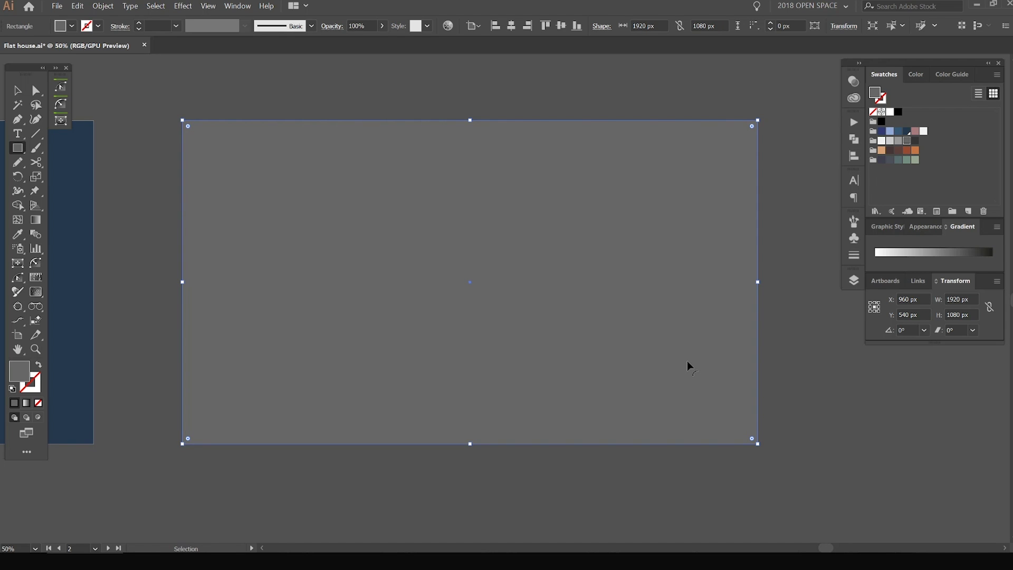
Send the full-artboard background rectangle behind all the house shapes and deselect it.
key("ctrl+shift+bracketleft")
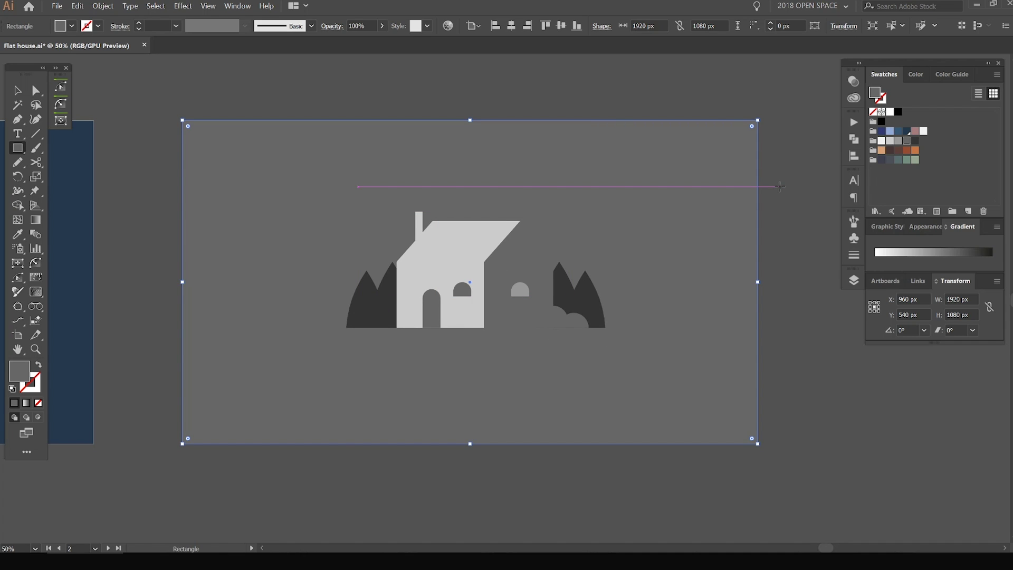
key("v")
left_click(766, 103)
left_click(684, 146)
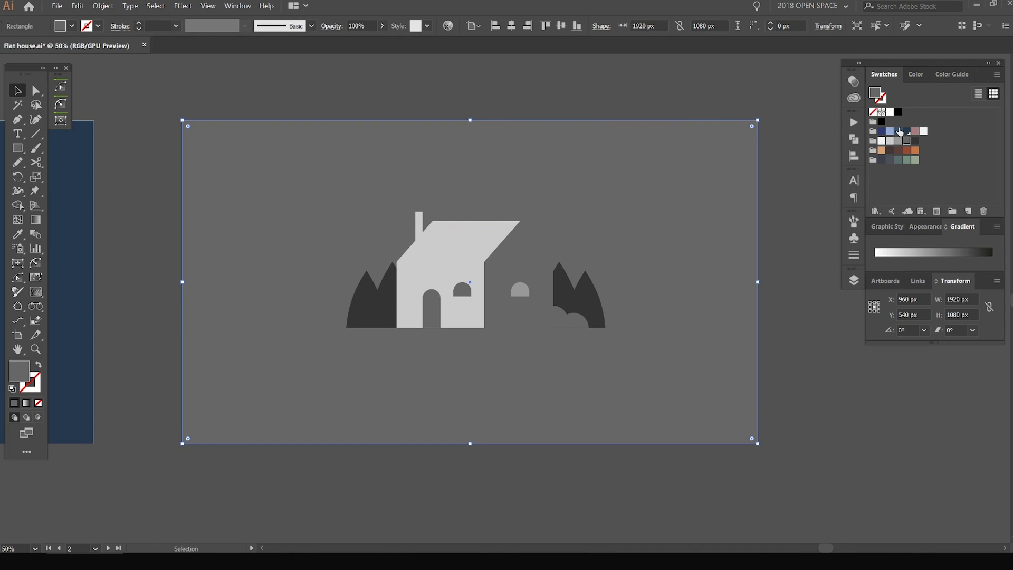
left_click(658, 86)
Draw a square of about 85 px above the artboard and repeat it into a row of five adjoining squares.
scroll(458, 182, "up", 1)
left_click_drag(531, 171, 390, 189)
key("m")
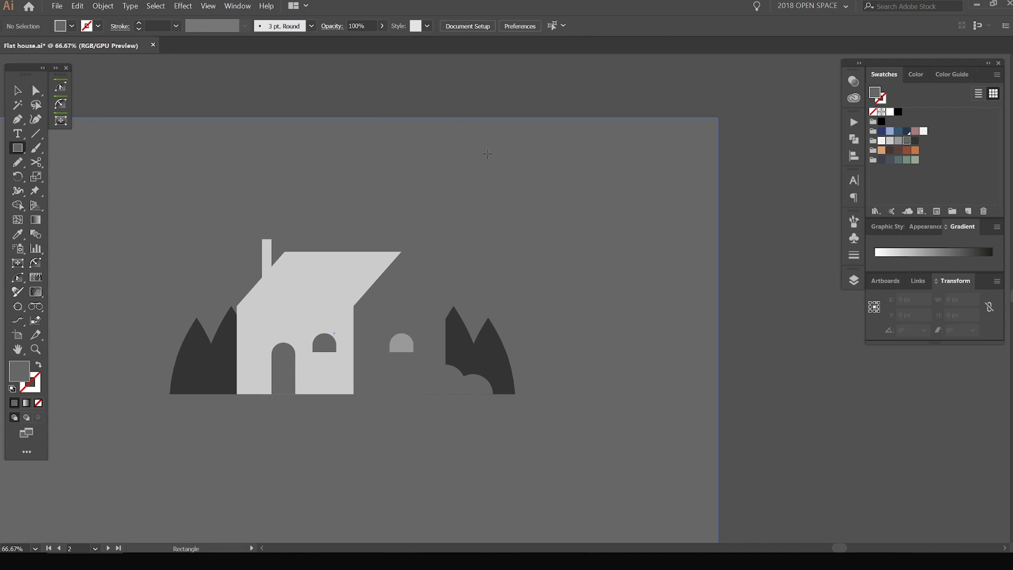
mouse_move(450, 82)
left_mouse_down()
mouse_move(466, 129)
mouse_move(486, 143)
mouse_move(507, 134)
left_mouse_up()
key("v")
left_click(505, 126)
scroll(502, 121, "up", 2)
key("ctrl+d")
key("ctrl+d")
key("ctrl+d")
left_click_drag(554, 106, 540, 136)
Fill the five squares in order with the indigo, light blue, medium blue, dark navy and off-white swatches.
left_click(422, 161)
left_click(881, 132)
left_click(492, 148)
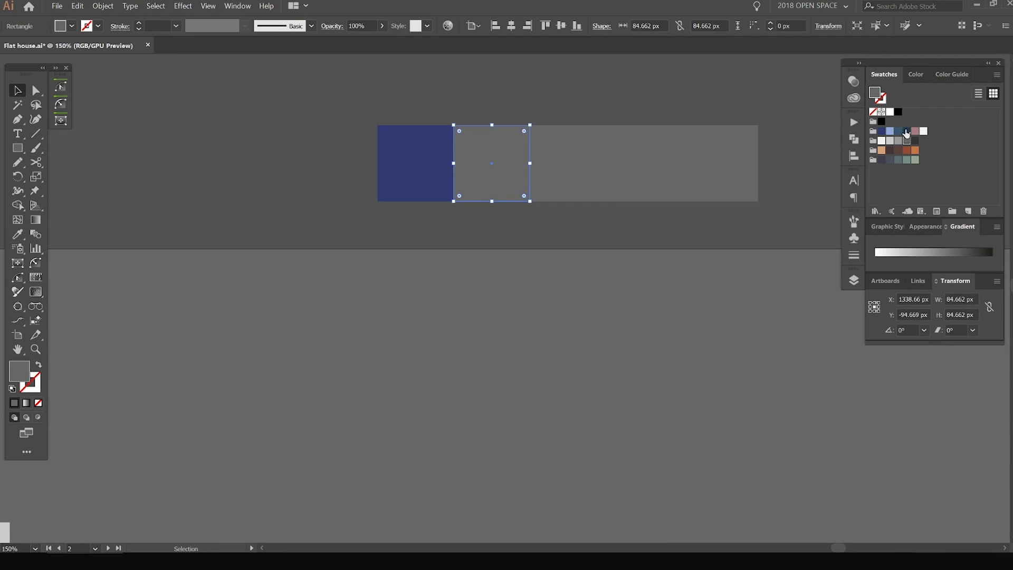
left_click(890, 131)
left_click(591, 141)
left_click(647, 146)
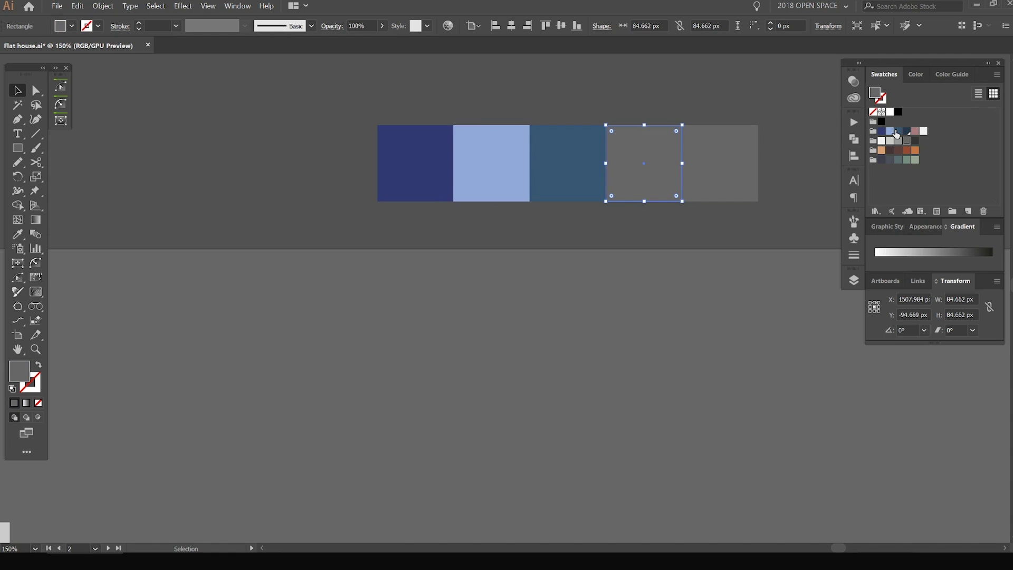
left_click(907, 131)
left_click(743, 158)
left_click(922, 132)
Copy the off-white square to the end of the row and fill the copy with the dusty pink swatch.
left_click_drag(728, 111, 594, 117)
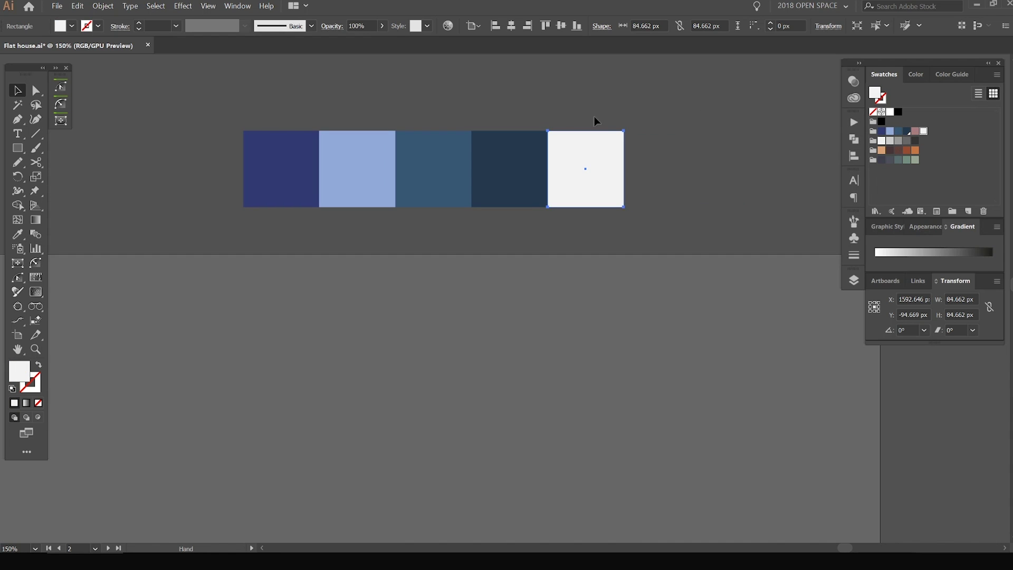
left_click(595, 117)
left_click_drag(603, 166, 678, 165)
left_click(915, 132)
left_click(679, 105)
scroll(679, 105, "down", 2)
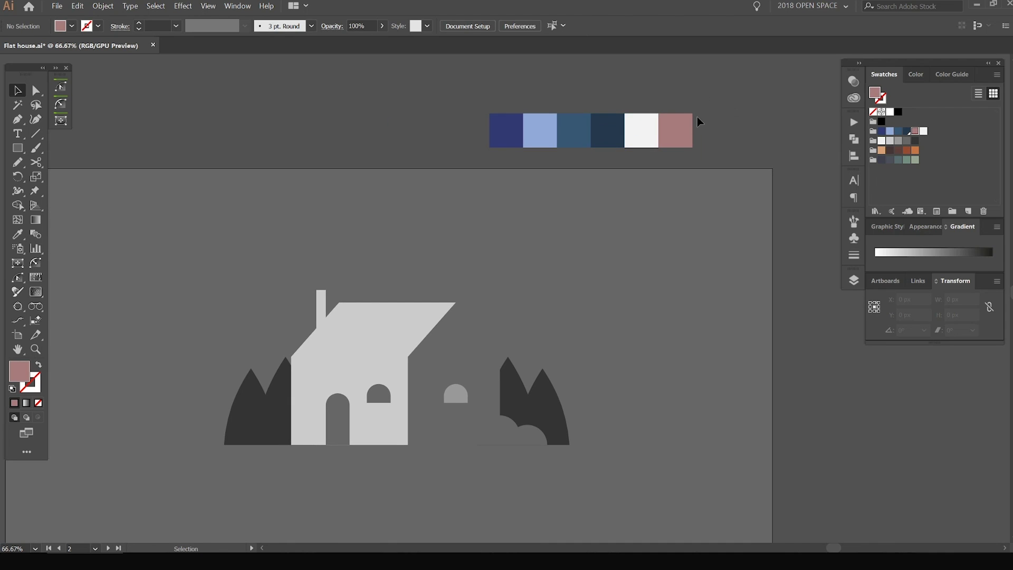
left_click_drag(698, 120, 464, 115)
scroll(464, 115, "down", 1)
scroll(499, 120, "up", 1)
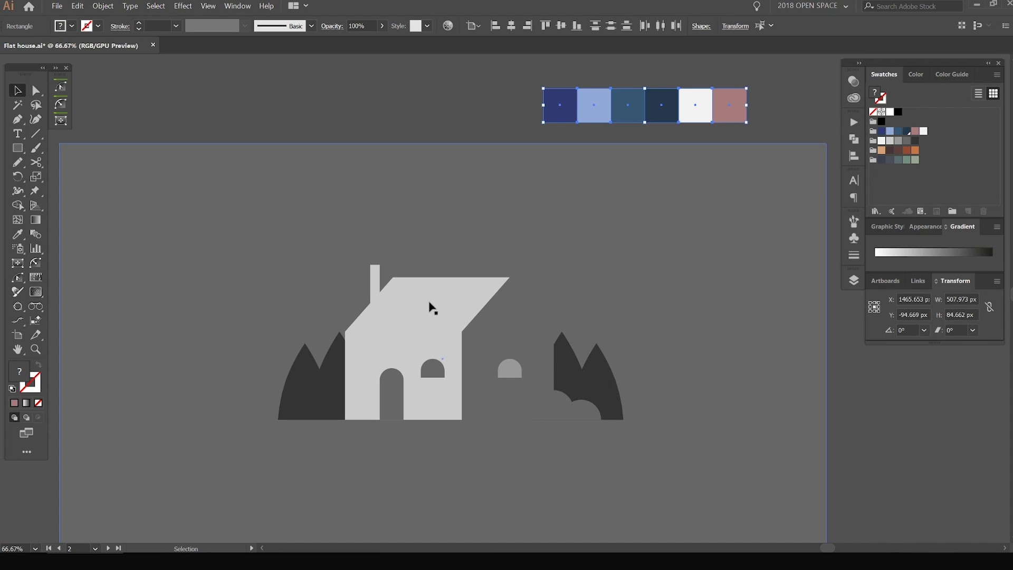
left_click_drag(724, 170, 761, 93)
Try the palette colours on the gable triangle with the Eyedropper and keep the medium blue fill.
left_click(575, 234)
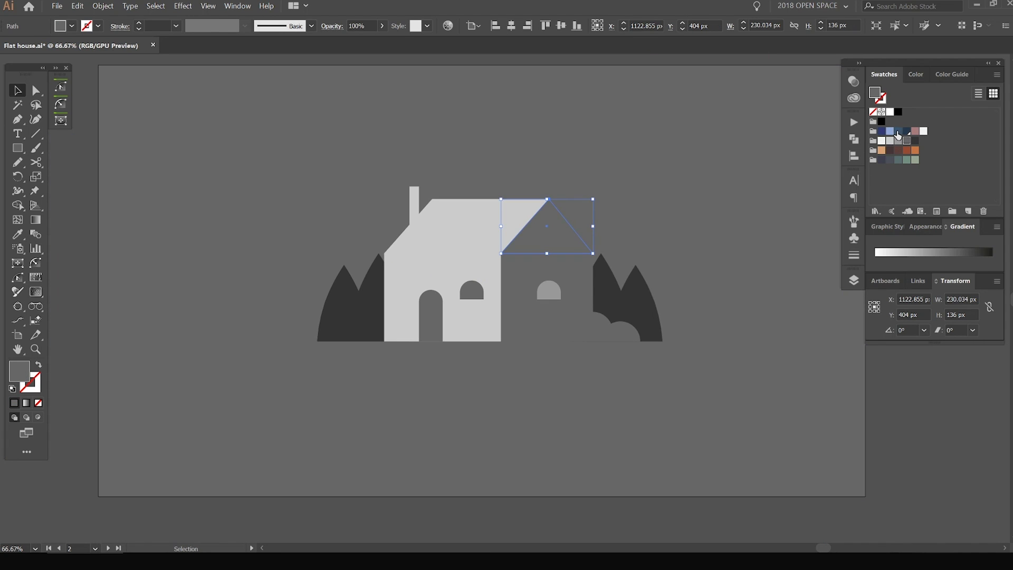
left_click(908, 132)
key("ctrl+z")
scroll(604, 208, "up", 3)
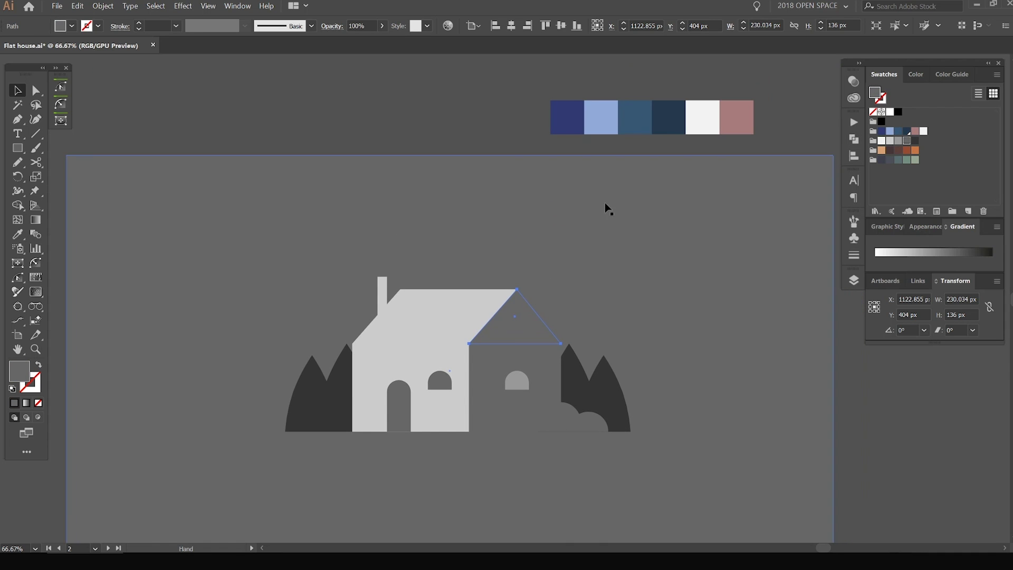
key("i")
scroll(595, 135, "up", 1)
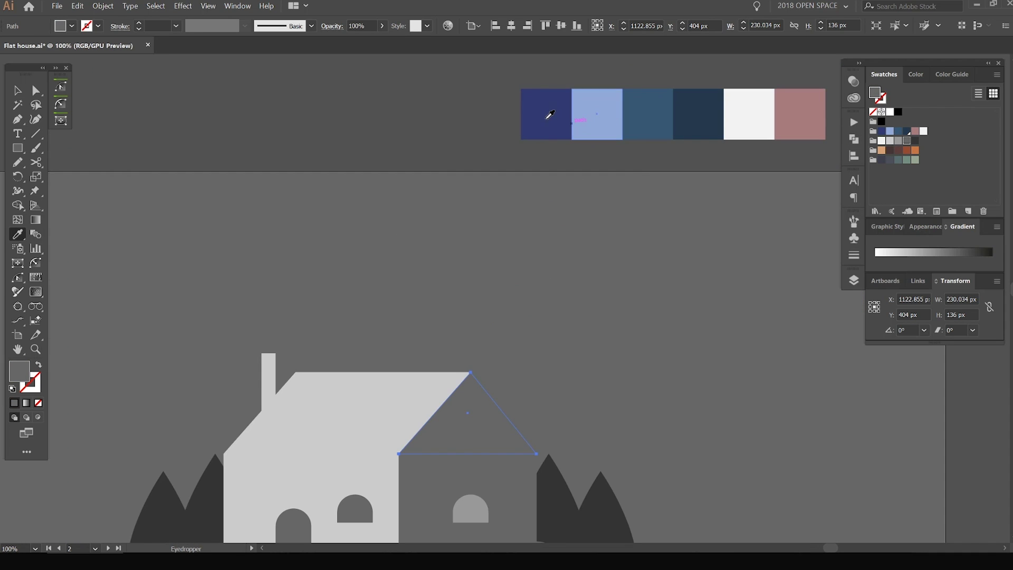
left_click(549, 113)
left_click(600, 114)
left_click(674, 110)
left_click(747, 106)
left_click(642, 125)
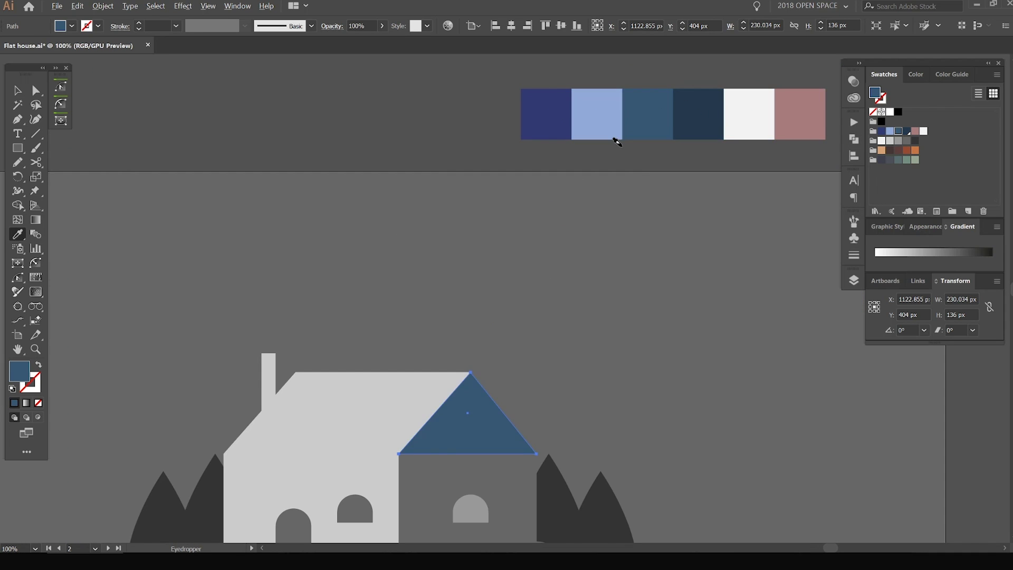
scroll(620, 145, "down", 2)
left_click(716, 125)
key("ctrl+z")
Move the row of palette squares left and closer to the artboard's upper edge, and hide the panels.
key("v")
left_click_drag(736, 107, 550, 108)
left_click_drag(713, 104, 586, 108)
scroll(524, 150, "up", 1)
key("Tab")
mouse_move(664, 94)
left_mouse_down()
mouse_move(640, 80)
mouse_move(657, 77)
left_mouse_up()
Fill the background rectangle with the dark navy sampled from the palette row.
left_click(591, 232)
key("ctrl+shift+a")
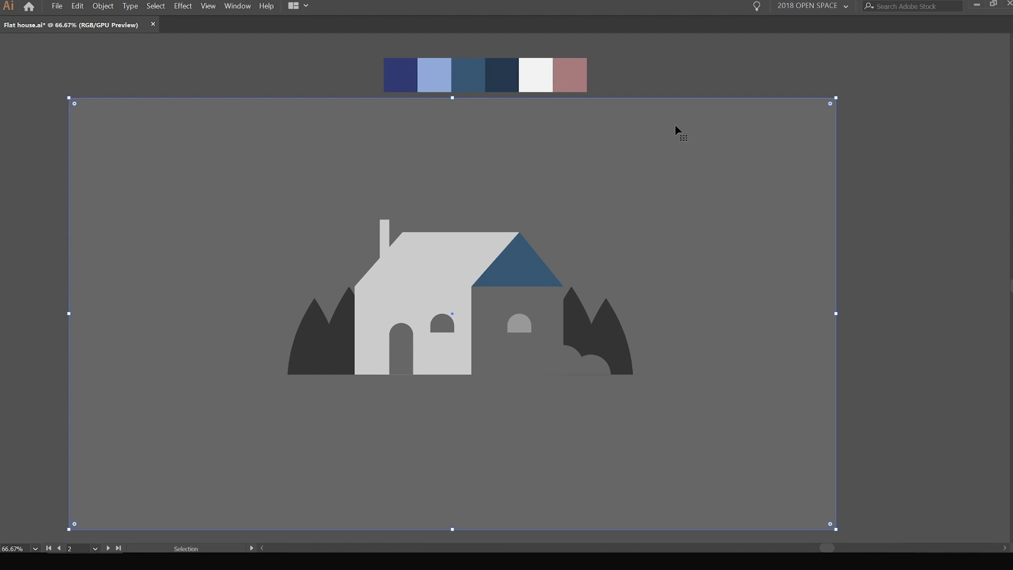
left_click(504, 75)
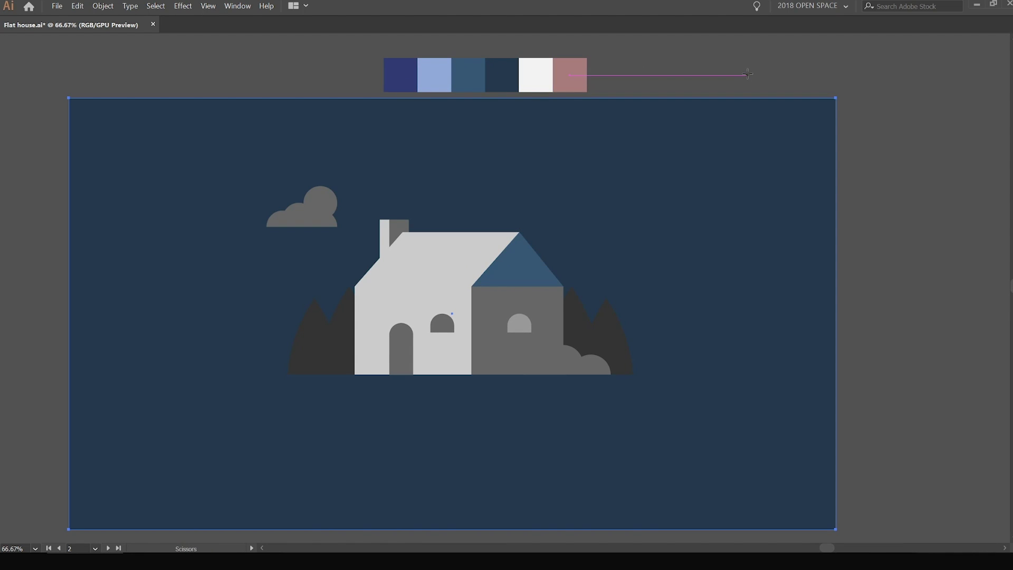
Fill the trees on both sides of the house with the medium blue from the palette row.
scroll(663, 321, "up", 1)
left_click(633, 342)
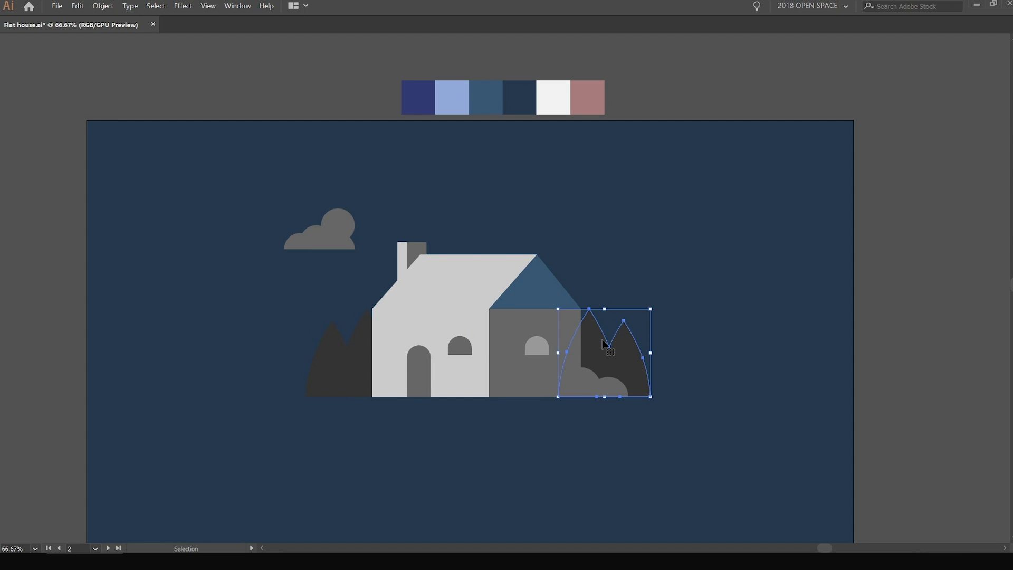
left_click(379, 336, "shift")
key("i")
left_click(519, 103)
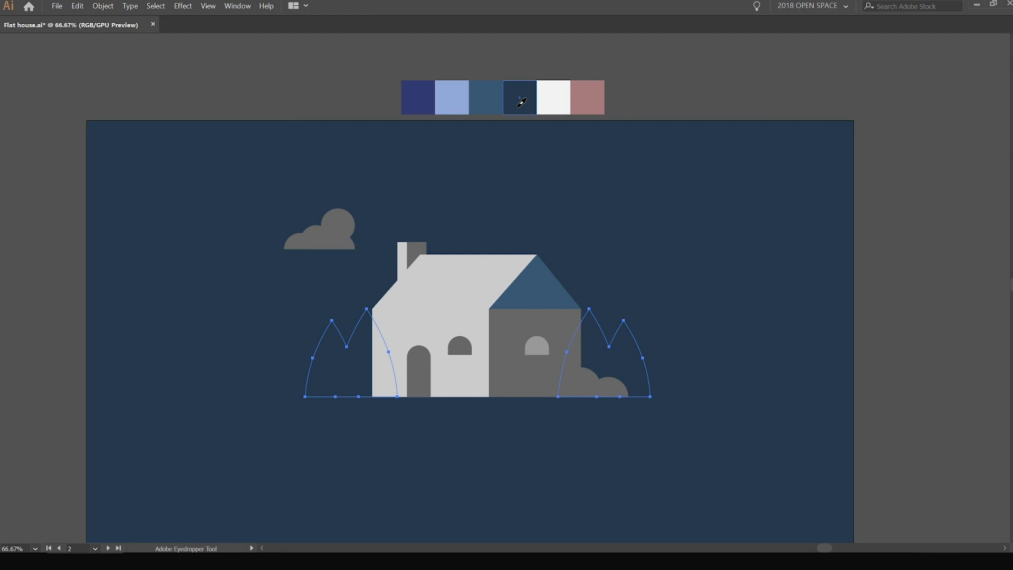
left_click(501, 103)
key("v")
left_click(687, 81)
Fill the bush in front of the right trees with the trees' medium blue.
left_click(602, 397)
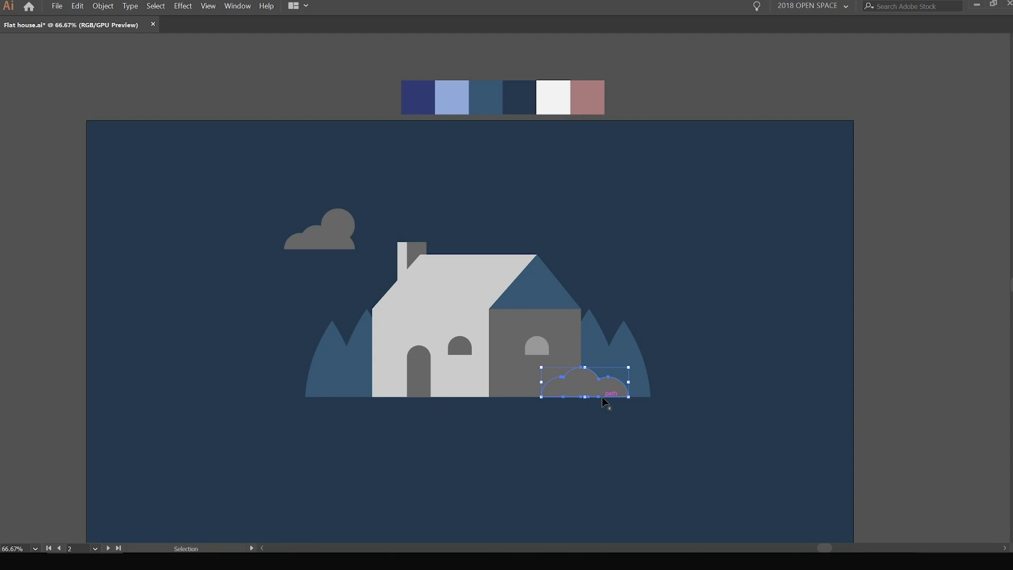
left_click(628, 341)
key("v")
left_click(914, 206)
key("Tab")
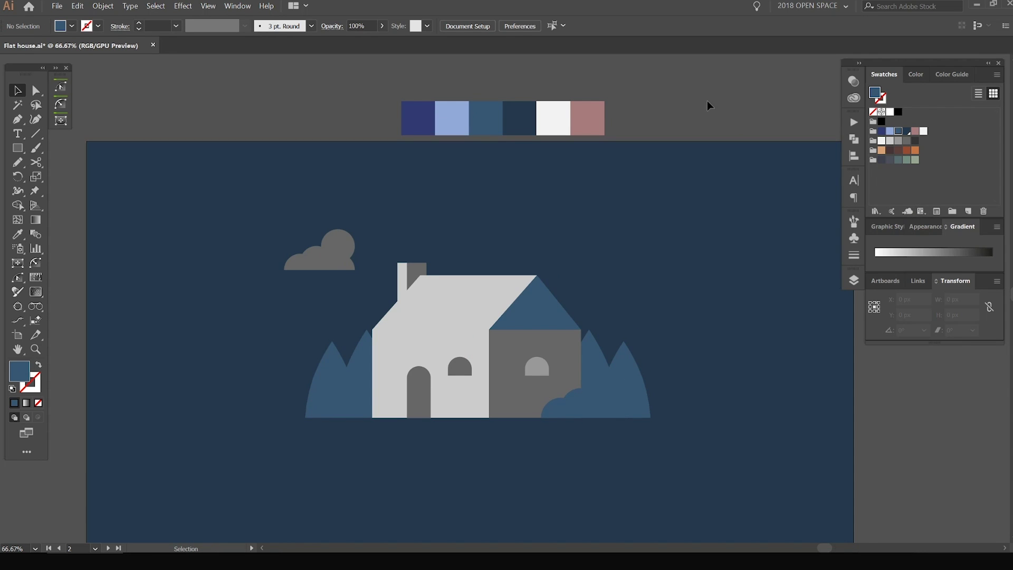
left_click(525, 118)
left_click(711, 102)
key("Tab")
left_click_drag(699, 68, 680, 9)
Fill the house's side wall with the medium blue sampled from the gable triangle.
left_click_drag(590, 255, 635, 238)
left_click(586, 253)
left_click_drag(577, 219, 562, 254)
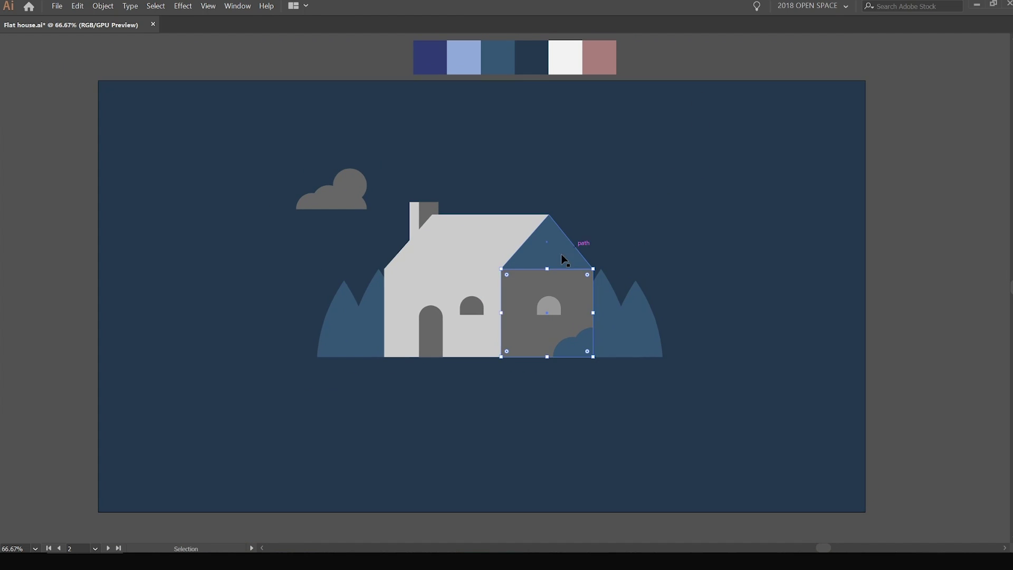
key("i")
left_click(562, 254)
Fill the bush and the trees right of the house with the background's dark navy.
scroll(556, 326, "up", 1)
left_click(606, 331)
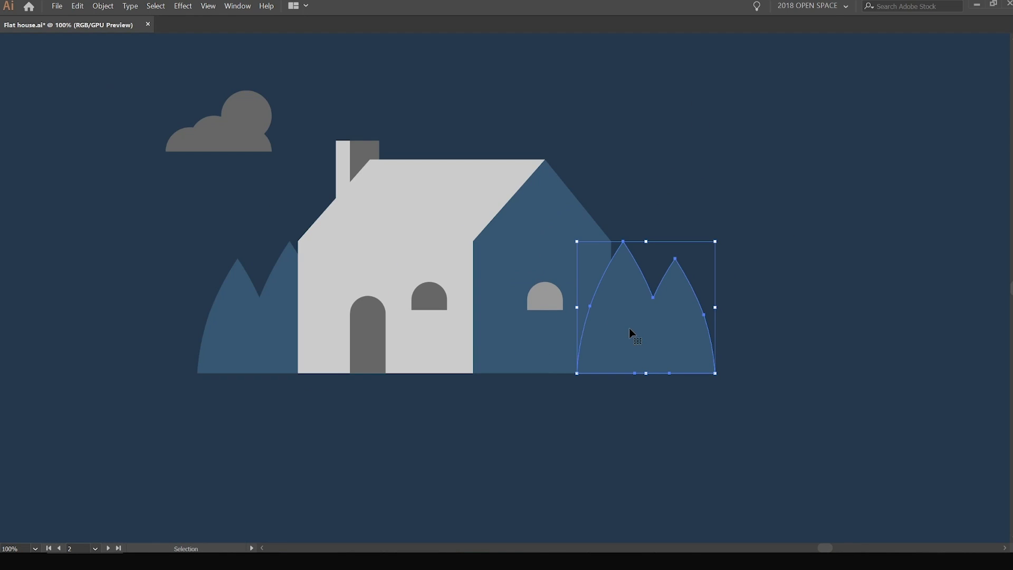
left_click(545, 298)
left_click(588, 357)
key("i")
left_click(704, 225)
scroll(654, 261, "down", 1)
left_click(855, 205)
scroll(635, 301, "up", 1)
Fill the trees right of the house with the medium blue sampled from the gable.
left_click(543, 344)
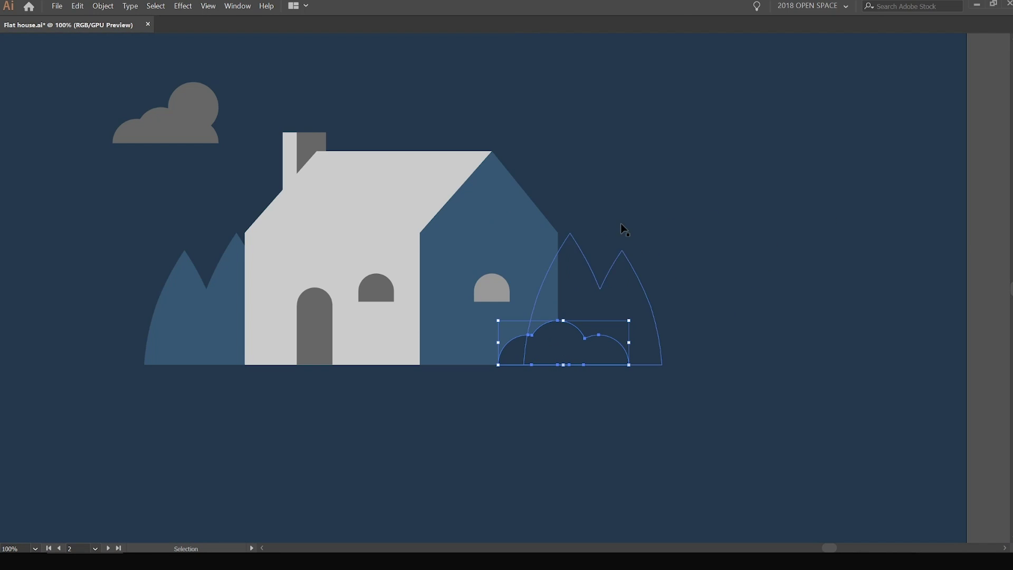
left_click(592, 266)
key("i")
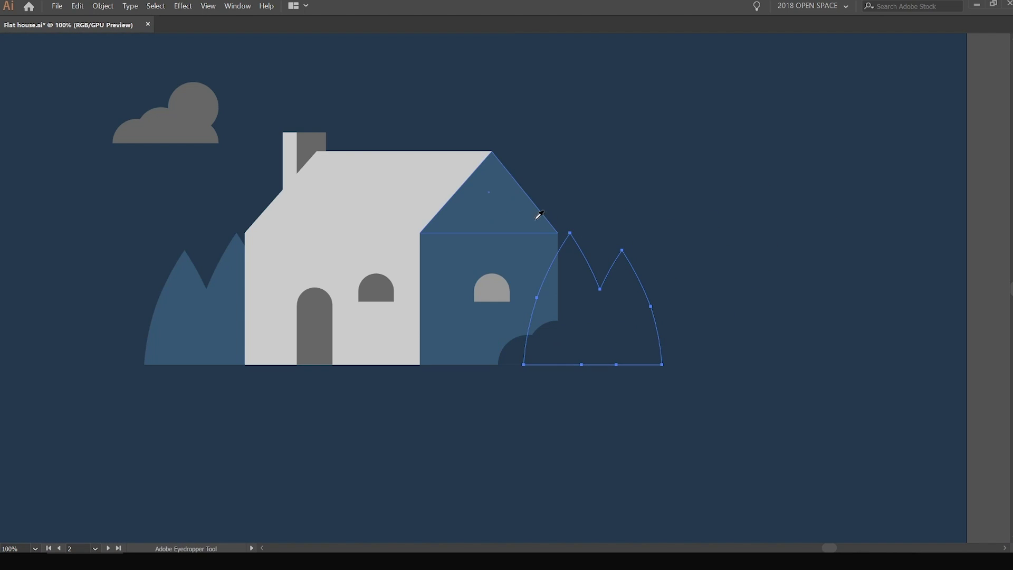
left_click(506, 204)
key("v")
scroll(545, 240, "down", 1)
left_click(867, 220)
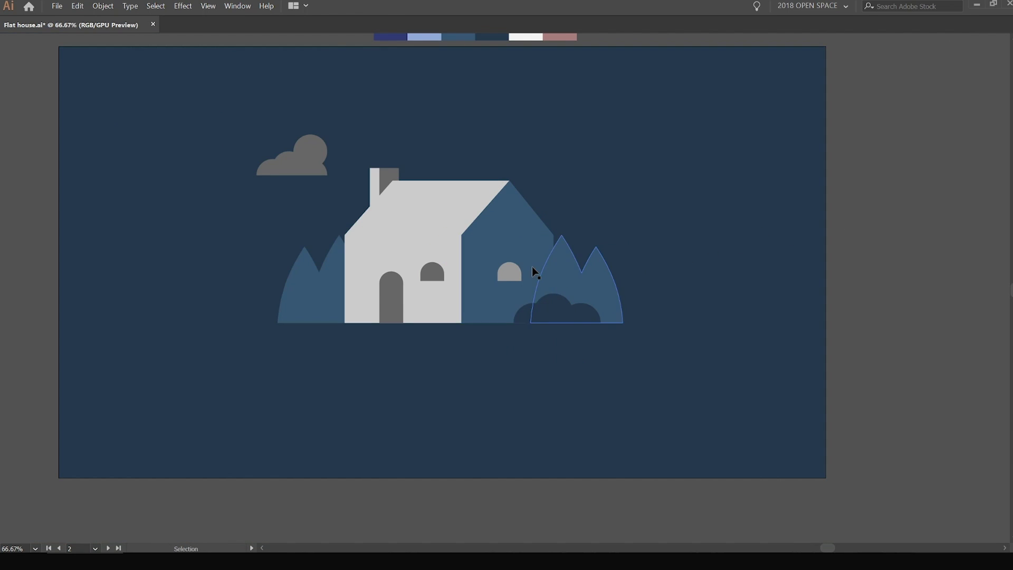
Duplicate the dark navy bush to the right along the base of the right trees.
scroll(532, 267, "up", 1)
scroll(740, 267, "down", 4)
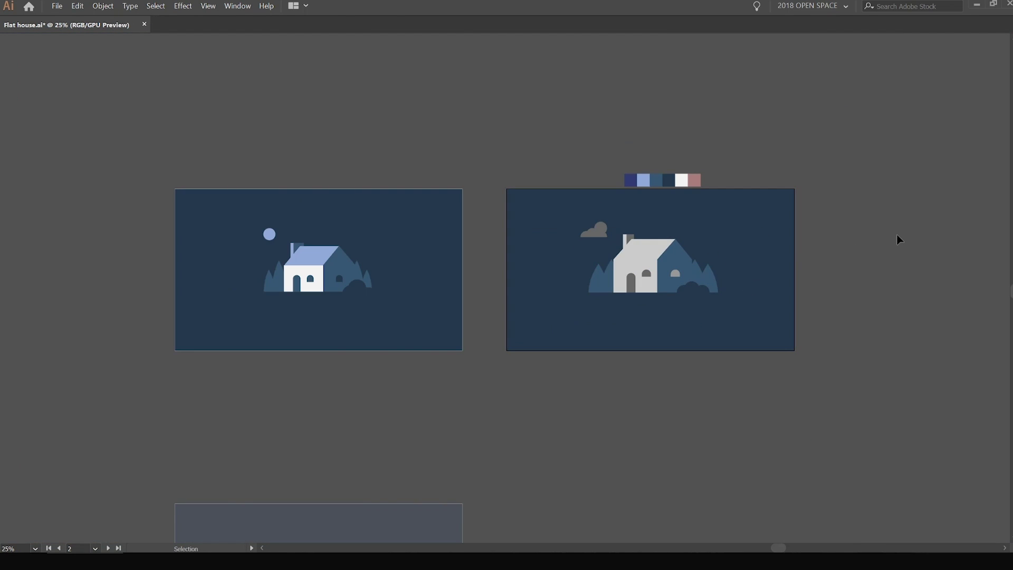
scroll(844, 240, "up", 4)
left_click(669, 327)
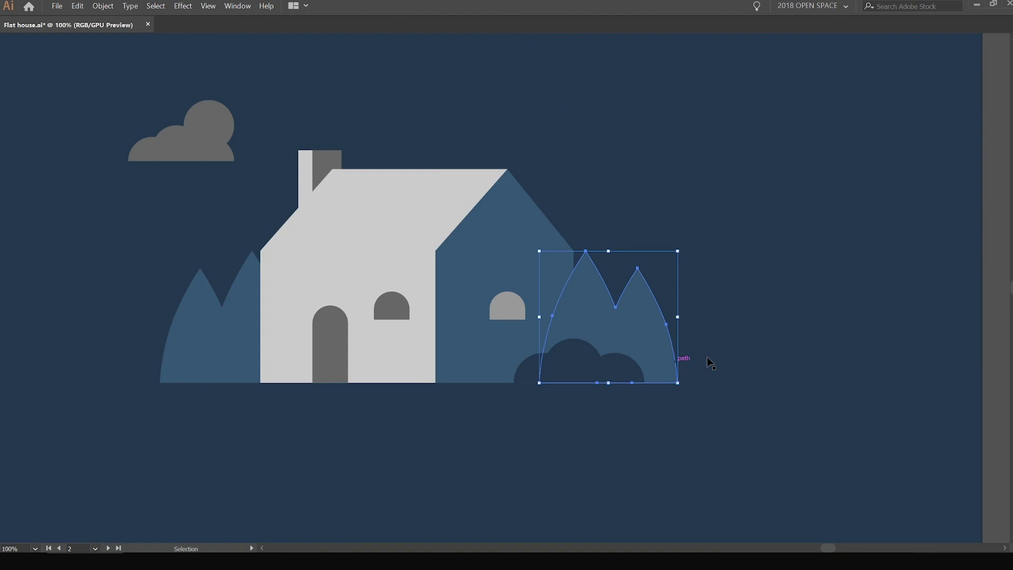
left_click(626, 376)
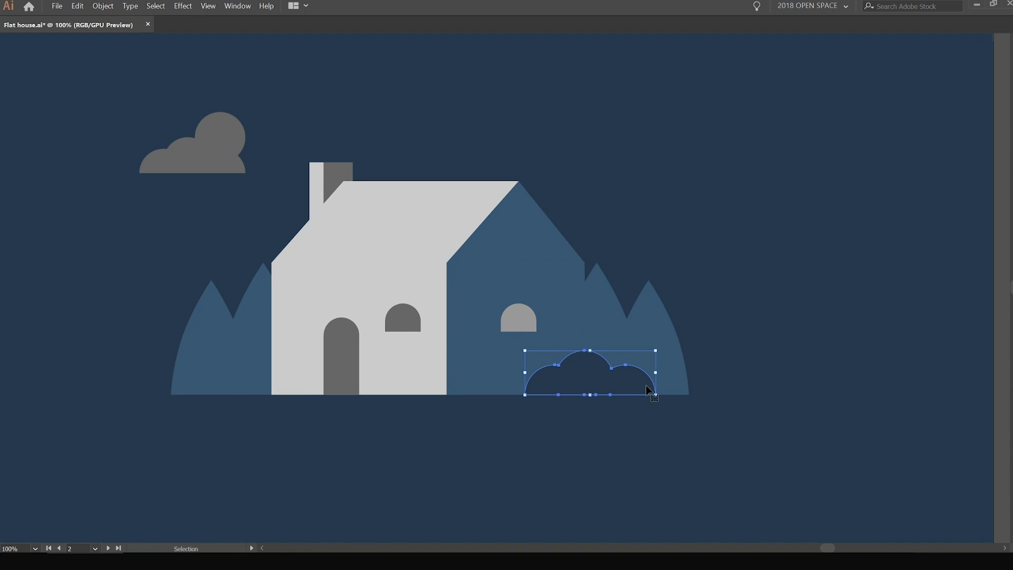
left_click_drag(645, 378, 692, 381)
left_click_drag(645, 320, 492, 214)
left_click(897, 218)
scroll(880, 224, "down", 2)
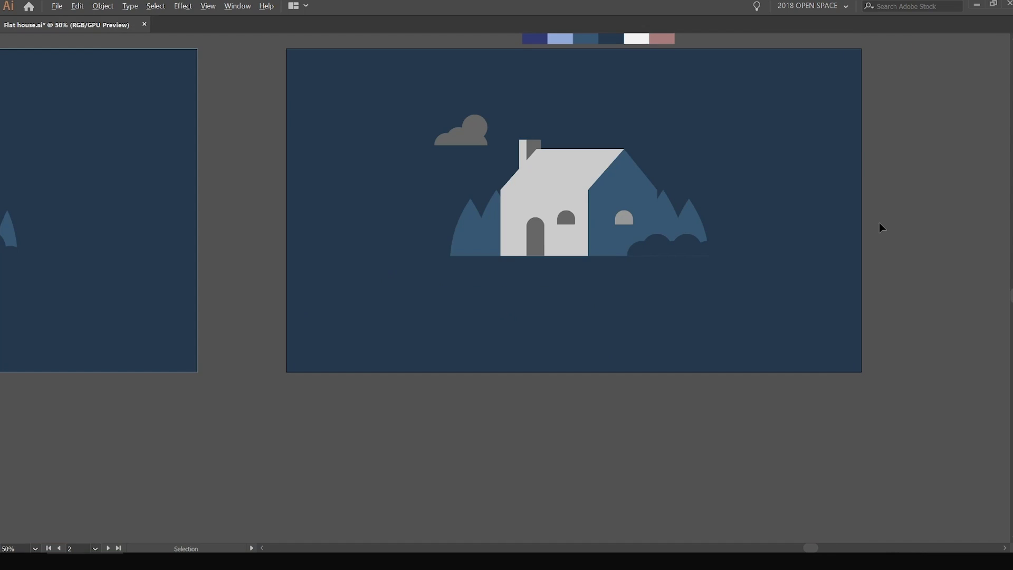
scroll(634, 185, "up", 2)
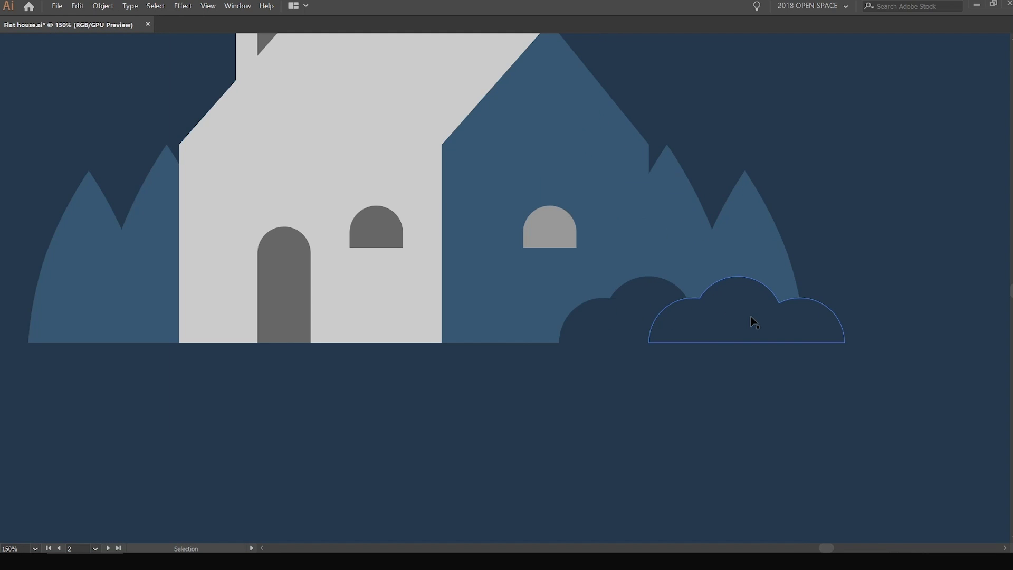
Shift the copied bush slightly left so that it overlaps the original bush more.
left_click(781, 317)
left_click(941, 250)
scroll(670, 235, "down", 2)
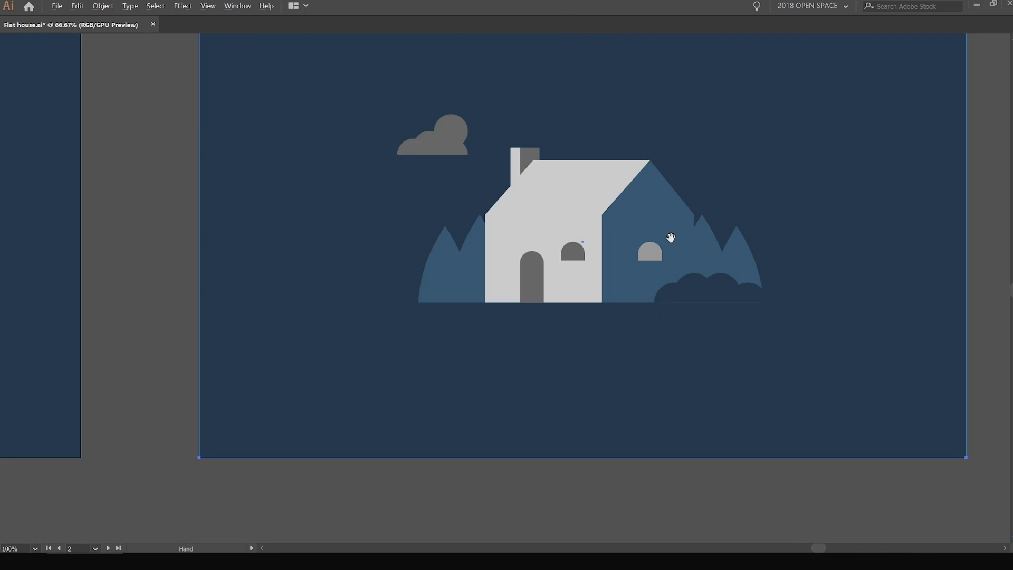
Fill the main roof and the front wall with the light blue from the palette row.
left_click(577, 200)
scroll(577, 202, "up", 1)
left_click(576, 222)
left_click_drag(514, 246, 512, 276)
key("i")
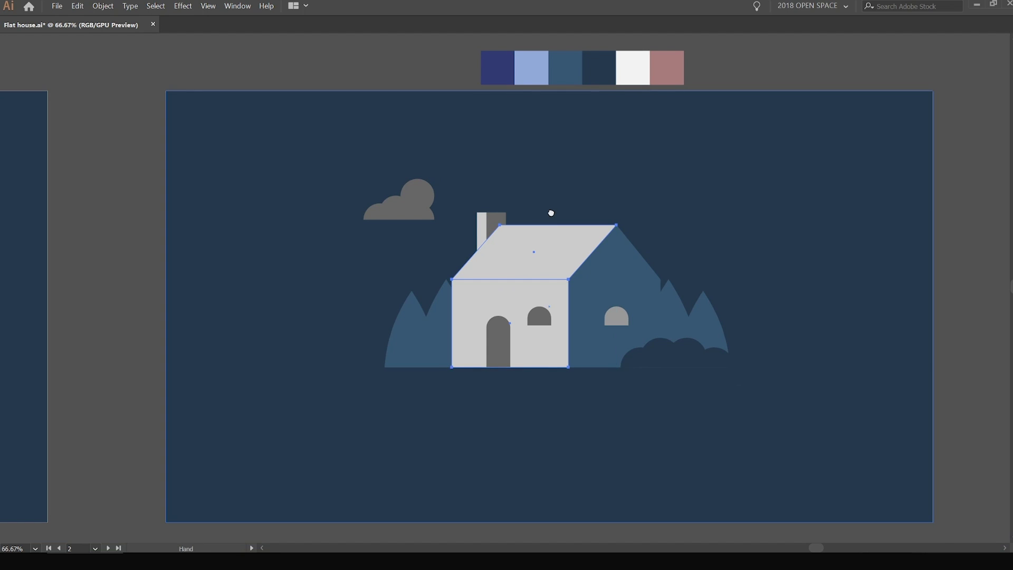
left_click_drag(549, 213, 561, 245)
left_click(554, 108)
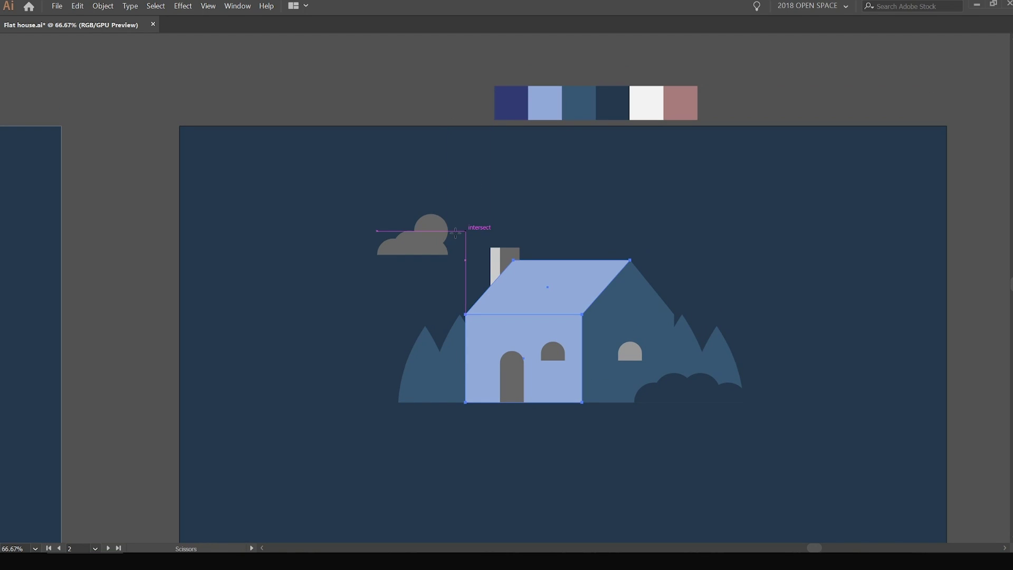
Fill the circle behind the cloud with the light blue sampled from the roof.
left_click(437, 230)
left_click(543, 268)
key("v")
left_click(417, 121)
Fill the chimney's narrow front face with the light blue sampled from the roof.
scroll(419, 225, "up", 2)
left_click_drag(493, 227, 390, 164)
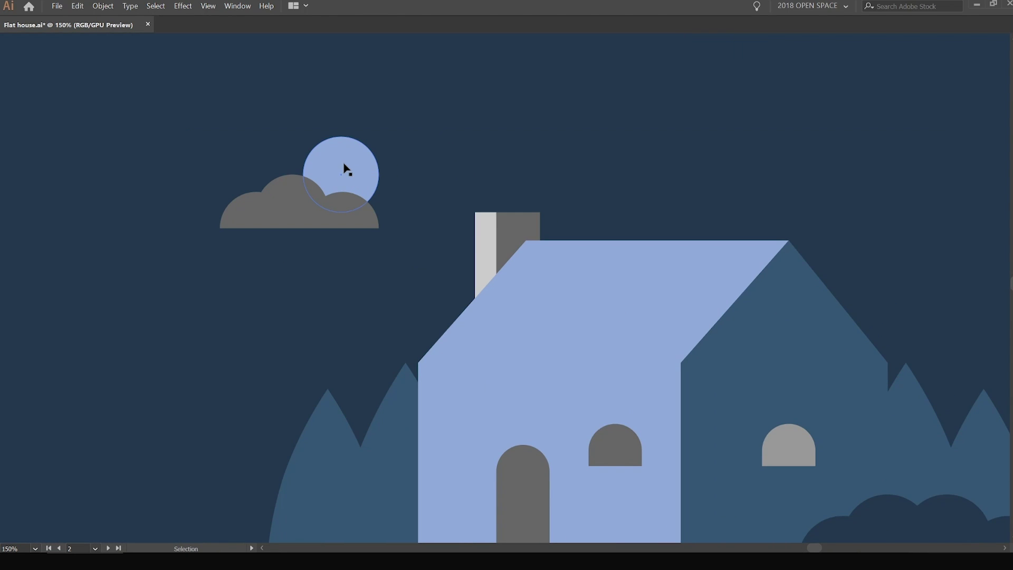
scroll(517, 249, "down", 3)
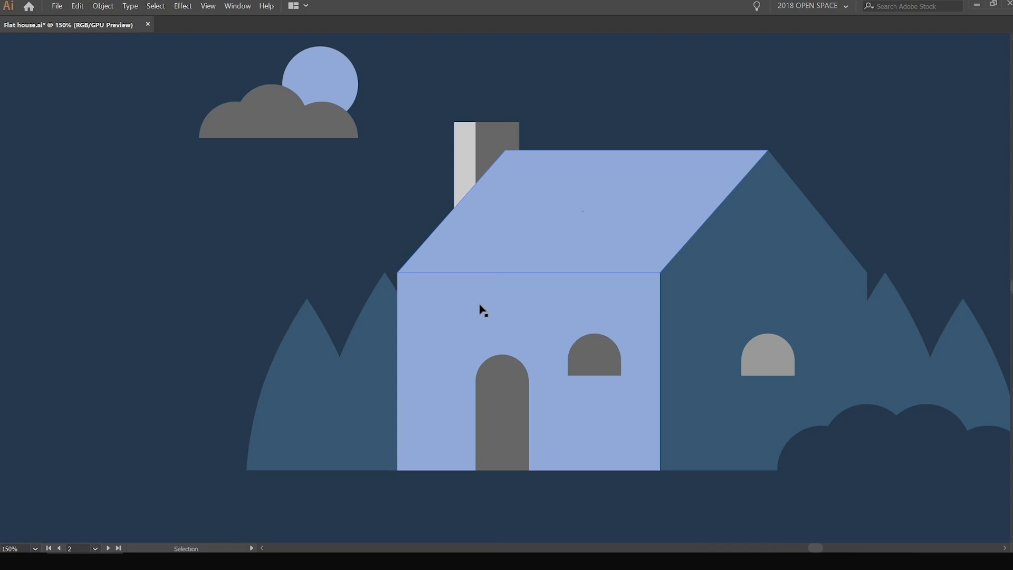
left_click(465, 173)
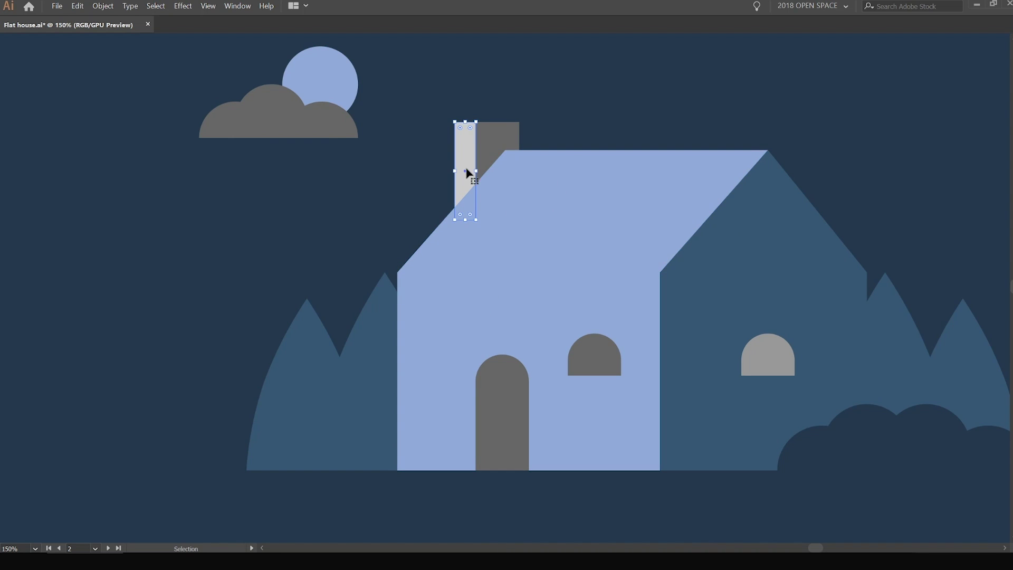
left_click(548, 177)
Fill the cloud in front of the moon with the dark navy sampled from the bush.
left_click(310, 131, "ctrl")
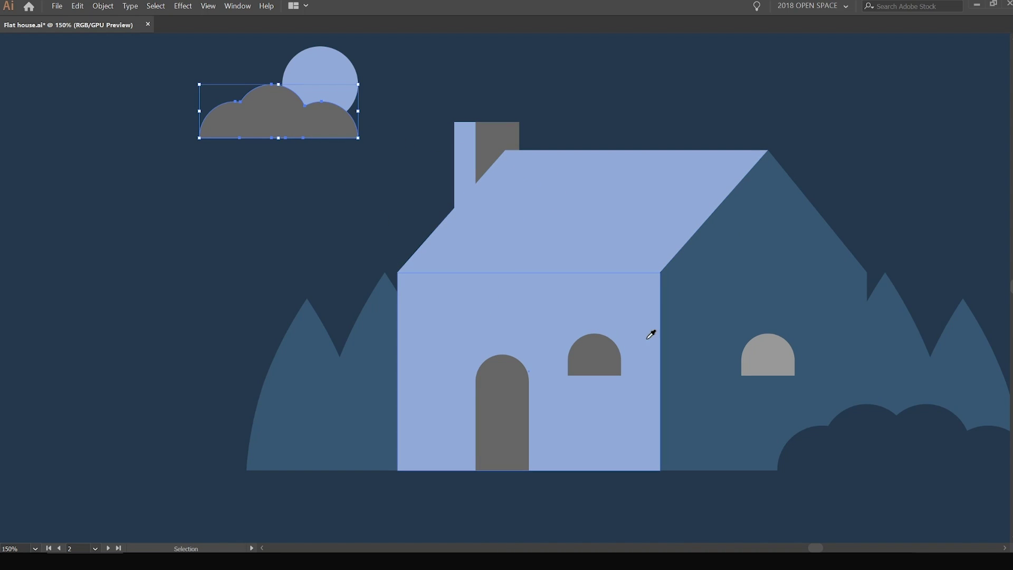
left_click(853, 414)
key("ctrl+shift+a")
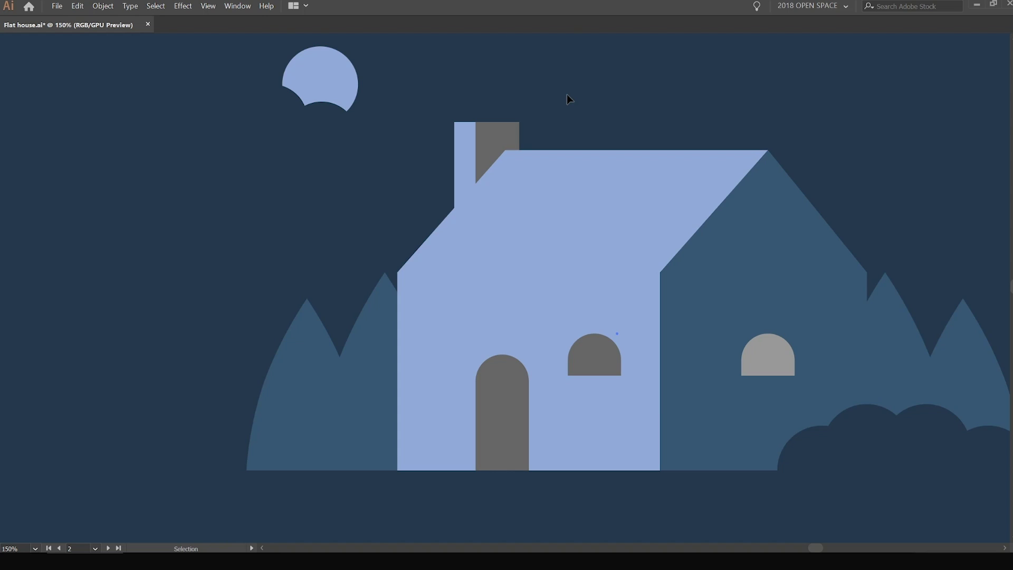
Fill the chimney's side face, the front window and the door with the dark navy sampled from the bush.
left_click_drag(567, 94, 535, 118)
left_click(351, 351)
left_click_drag(364, 256, 336, 223)
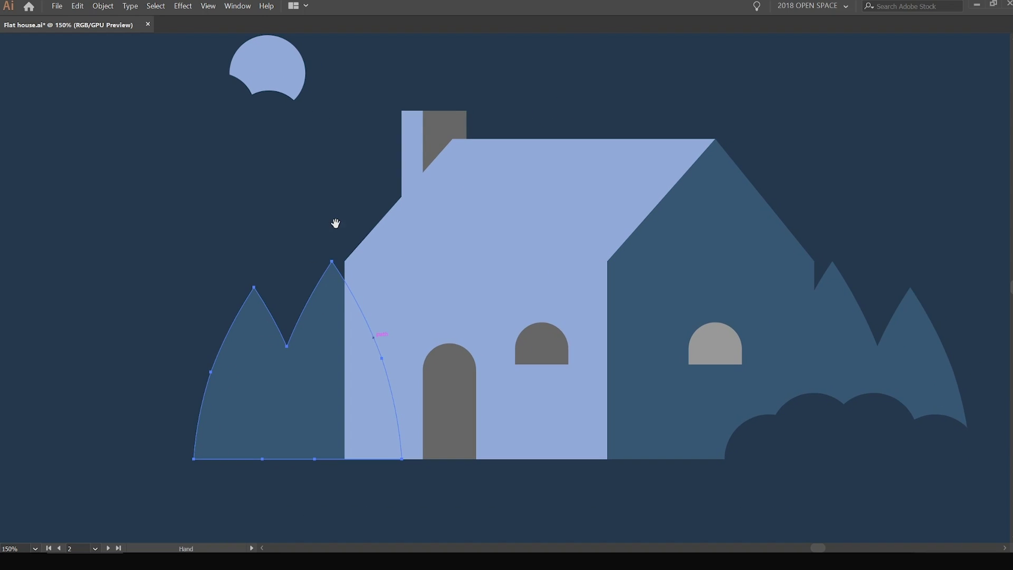
left_click(441, 132)
left_click(535, 334, "shift")
left_click(452, 378, "shift")
key("i")
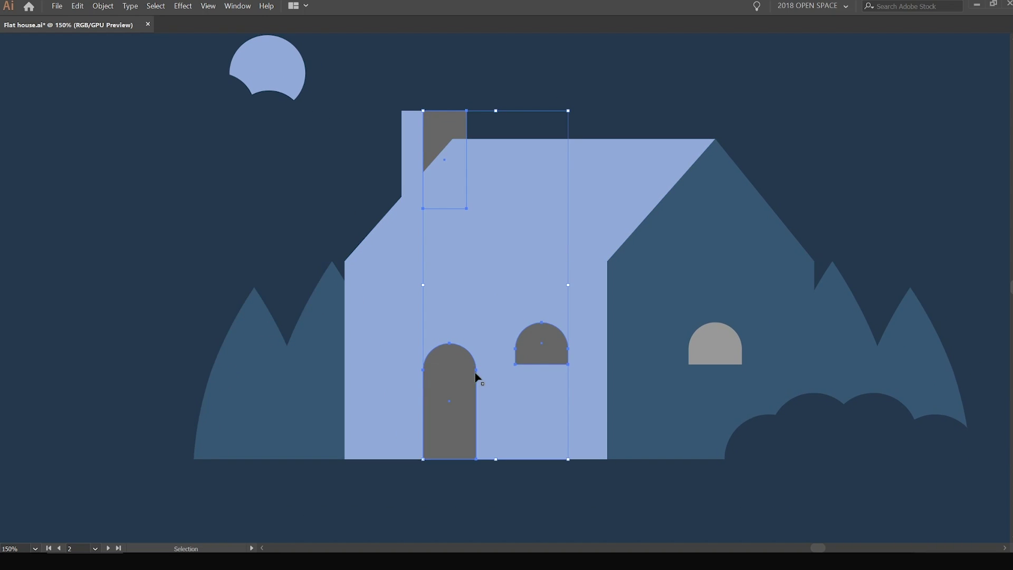
left_click(773, 413)
key("v")
Fill the chimney's side face with the medium blue sampled from the gable wall.
left_click(452, 118)
key("a")
key("i")
left_click(757, 149)
key("v")
Fill the gable wall's window with the dark navy sampled from the front window.
left_click(702, 338)
key("i")
left_click(550, 340)
key("v")
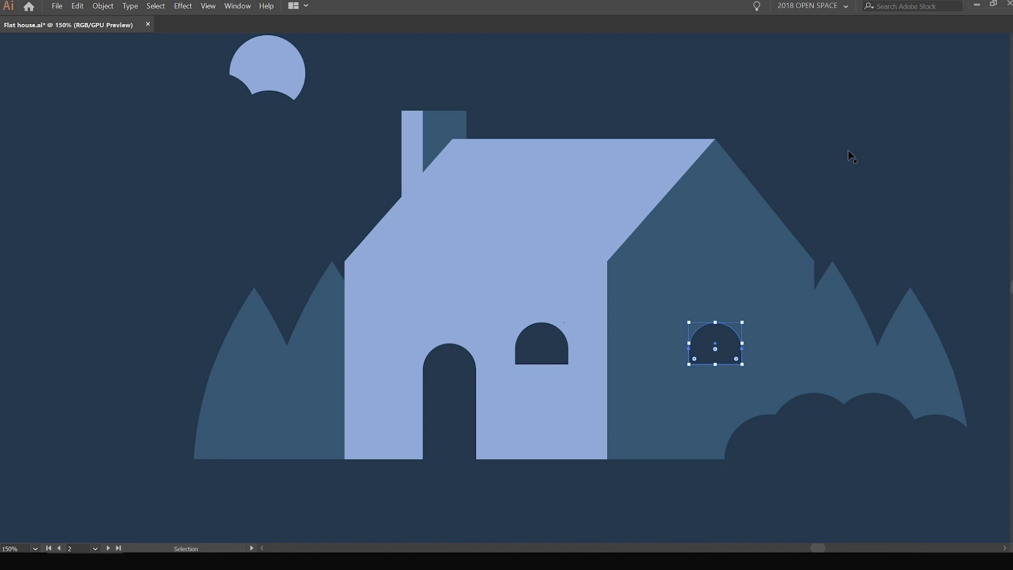
Fill the door and both windows with the medium blue from the palette row.
left_click(849, 151)
scroll(719, 293, "down", 2)
left_click_drag(718, 293, 588, 305)
left_click(575, 334)
left_click(502, 332)
left_click(475, 343, "shift")
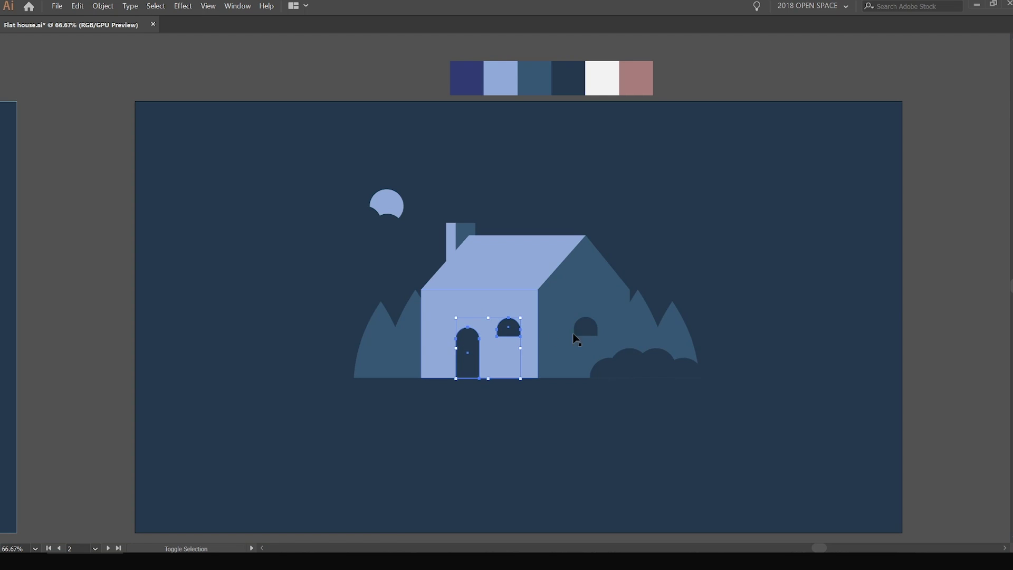
left_click_drag(634, 240, 604, 286)
key("i")
left_click(508, 128)
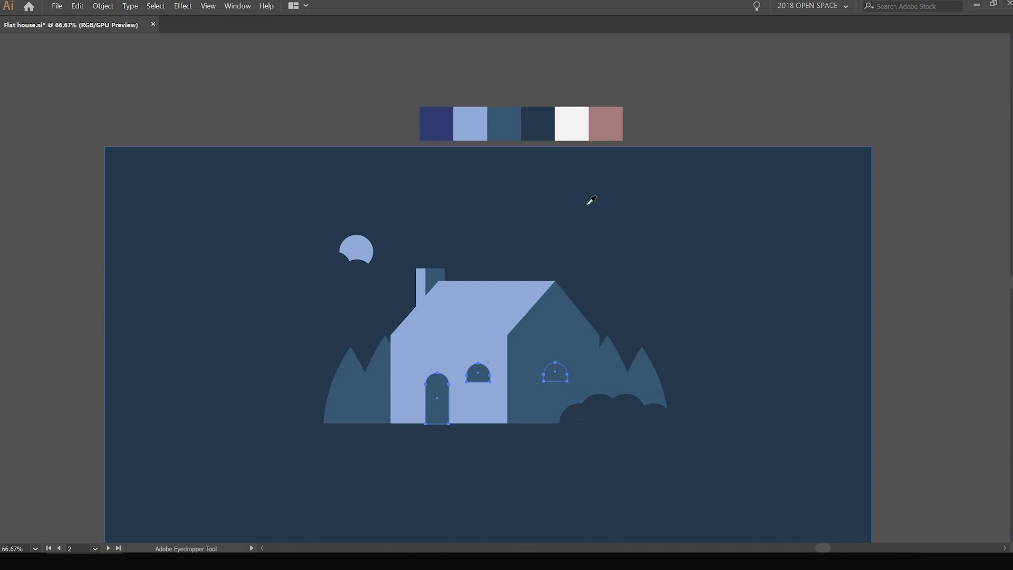
Fill the gable wall's window with the light blue.
left_click(584, 195)
left_click(549, 372)
key("i")
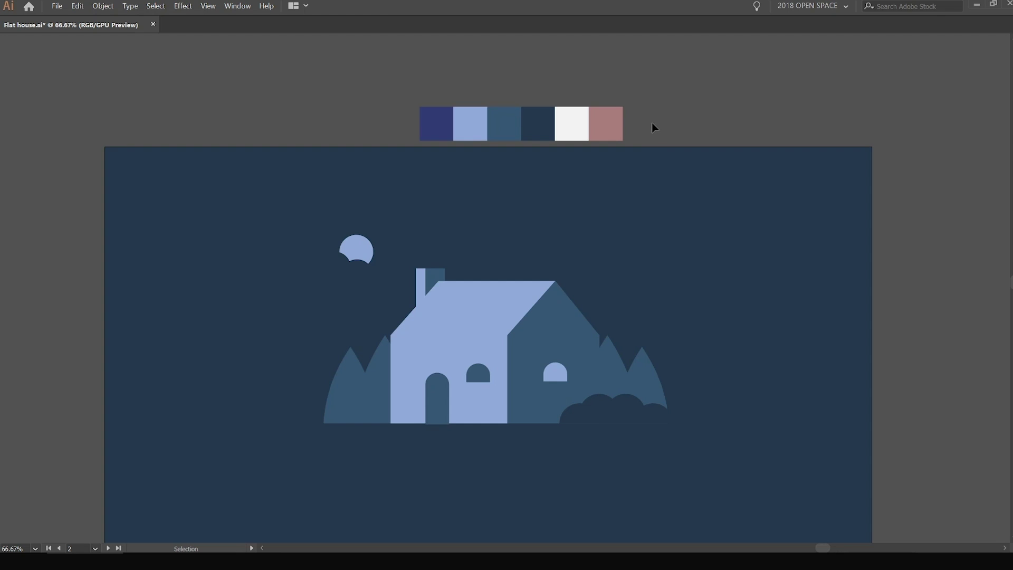
Fill the gable wall's window with the dark navy sampled from the bush.
scroll(568, 375, "down", 2)
left_click(565, 373)
key("i")
left_click(601, 390)
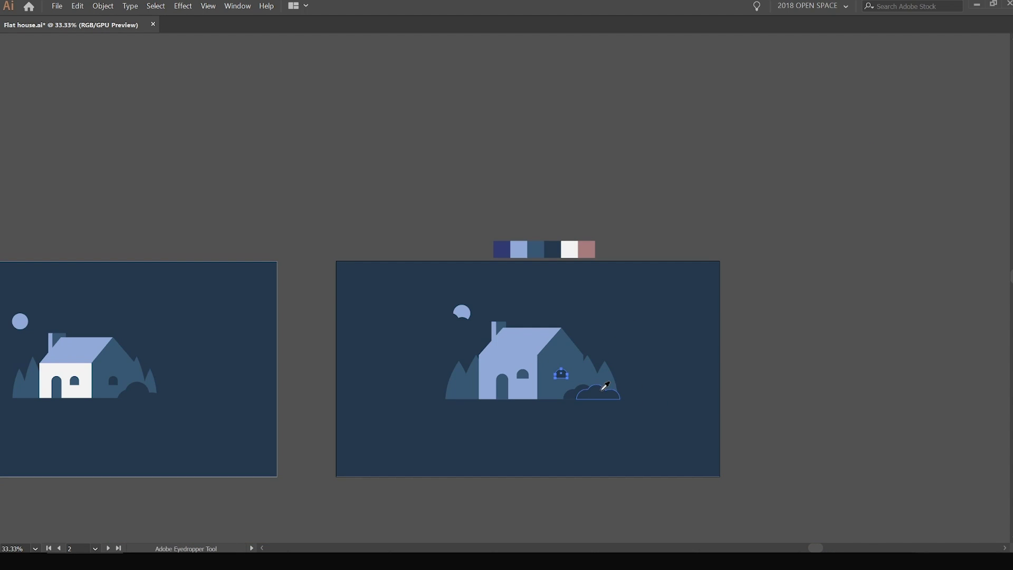
Fill the front wall with the off-white from the palette row, following the house on the neighbouring artboard.
left_click_drag(748, 287, 735, 236)
left_click_drag(588, 348, 695, 315)
left_click_drag(579, 332, 735, 333)
scroll(335, 265, "up", 1)
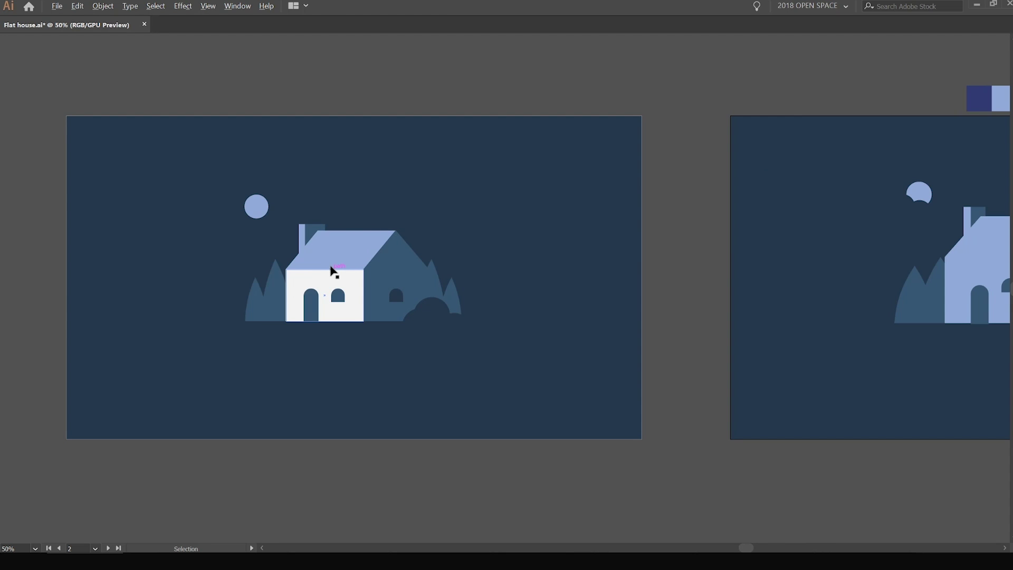
left_click_drag(692, 278, 435, 268)
left_click_drag(659, 279, 459, 291)
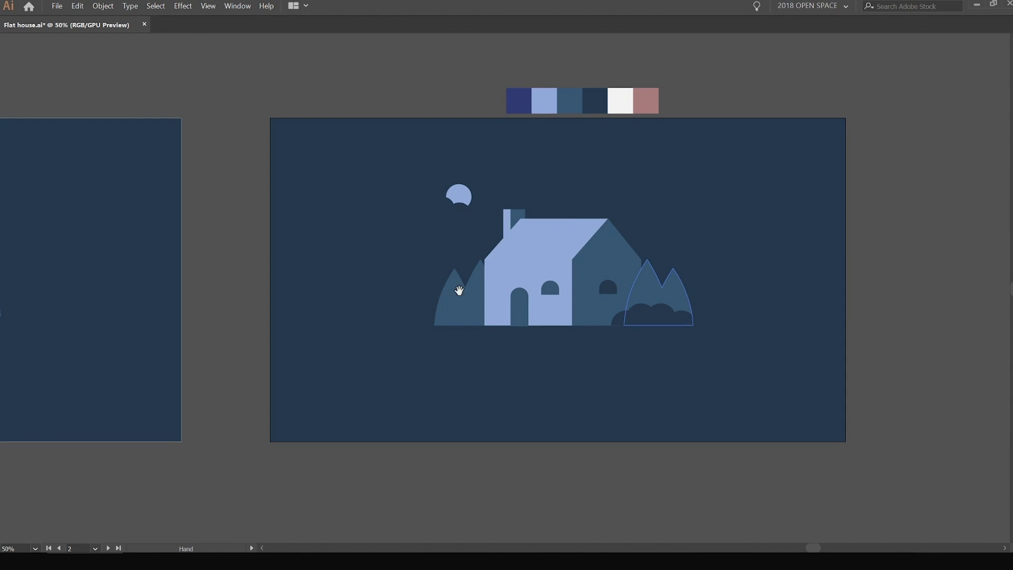
key("i")
left_click(625, 103)
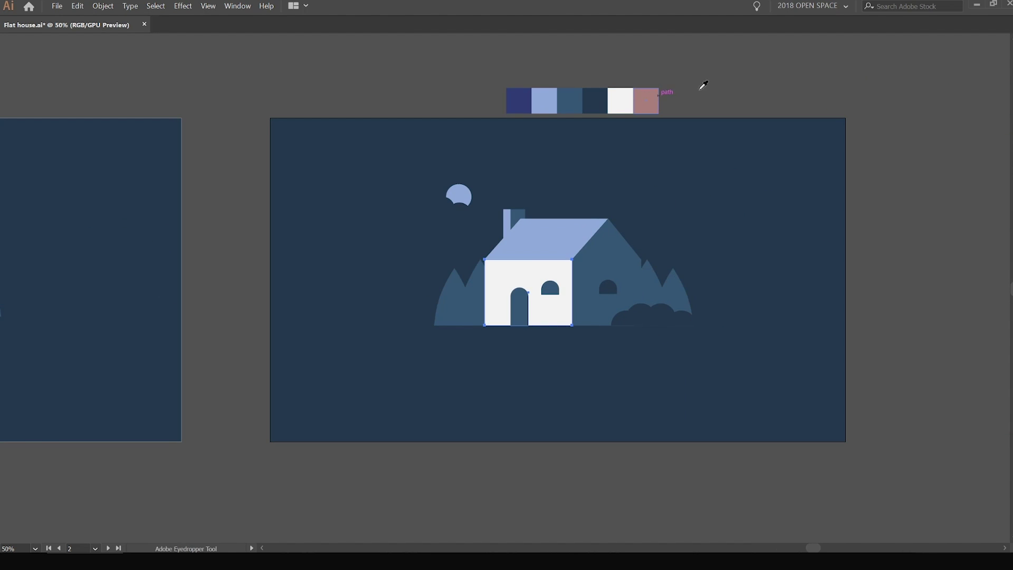
Undo and redo the front wall's off-white fill to compare both colour versions.
key("ctrl+z")
key("a")
key("v")
left_click(730, 88)
scroll(724, 101, "down", 2)
scroll(721, 105, "up", 3)
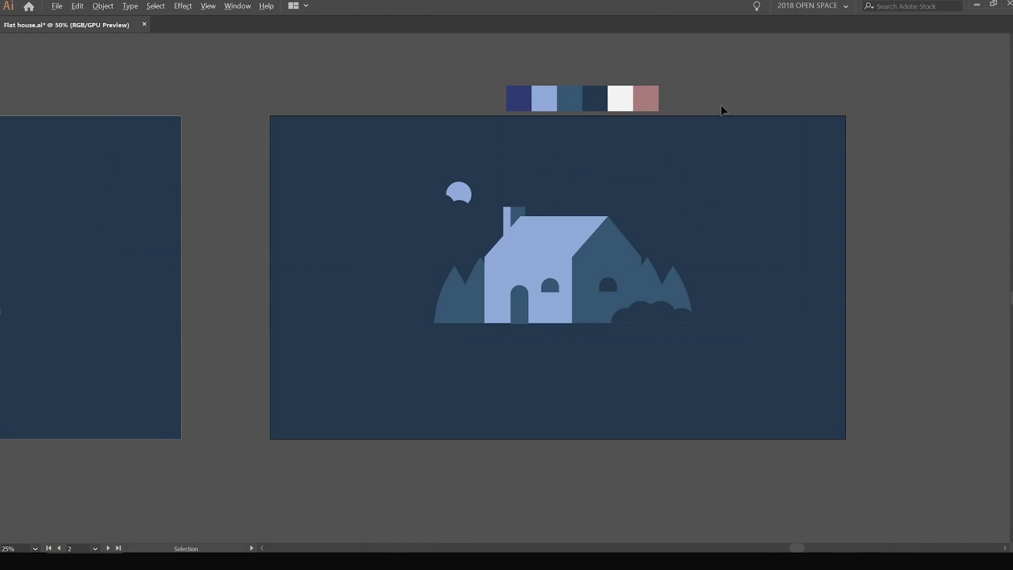
key("ctrl+shift+z")
Examine the recoloured house and compare it with the version on the neighbouring artboard.
scroll(722, 90, "down", 2)
left_click_drag(721, 92, 699, 112)
left_click_drag(526, 182, 739, 187)
left_click_drag(639, 186, 518, 207)
left_click_drag(787, 121, 719, 150)
scroll(702, 228, "up", 1)
left_click_drag(701, 229, 652, 218)
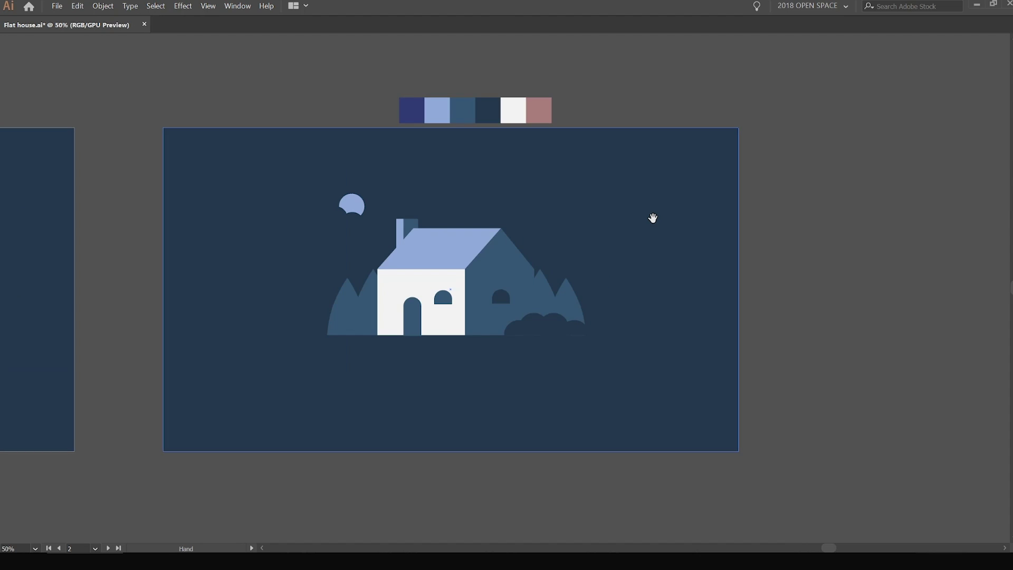
scroll(621, 234, "up", 1)
left_click_drag(561, 237, 575, 199)
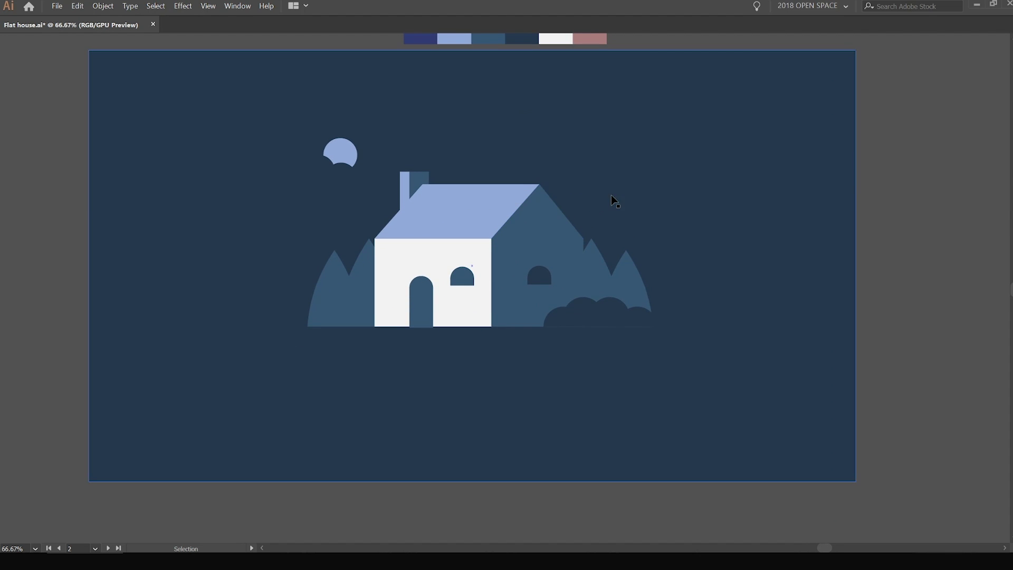
scroll(765, 170, "left", 1)
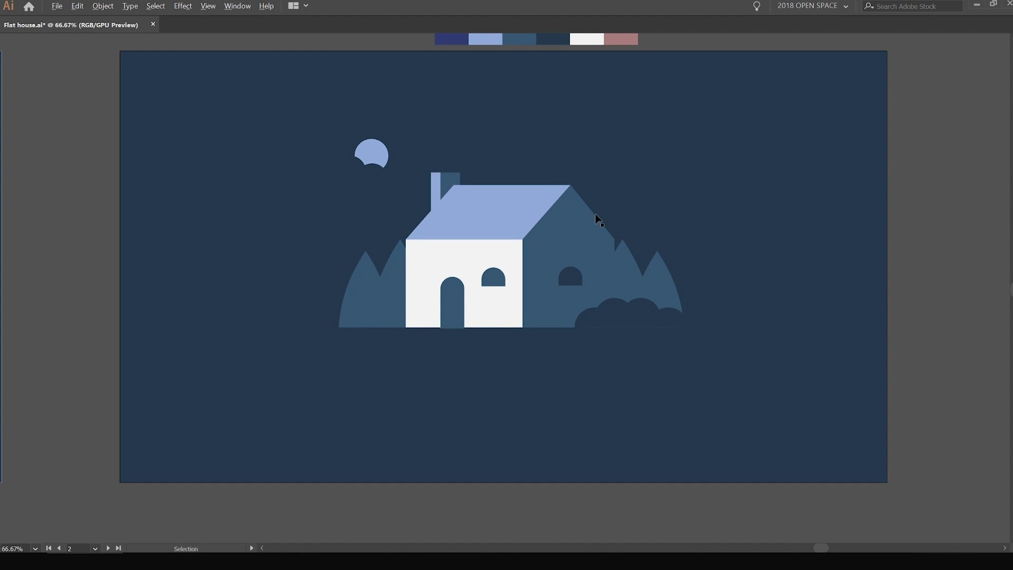
Draw a circle about 7 px wide on the tree beside the front wall and fill it with the dusty pink swatch.
scroll(586, 206, "up", 1)
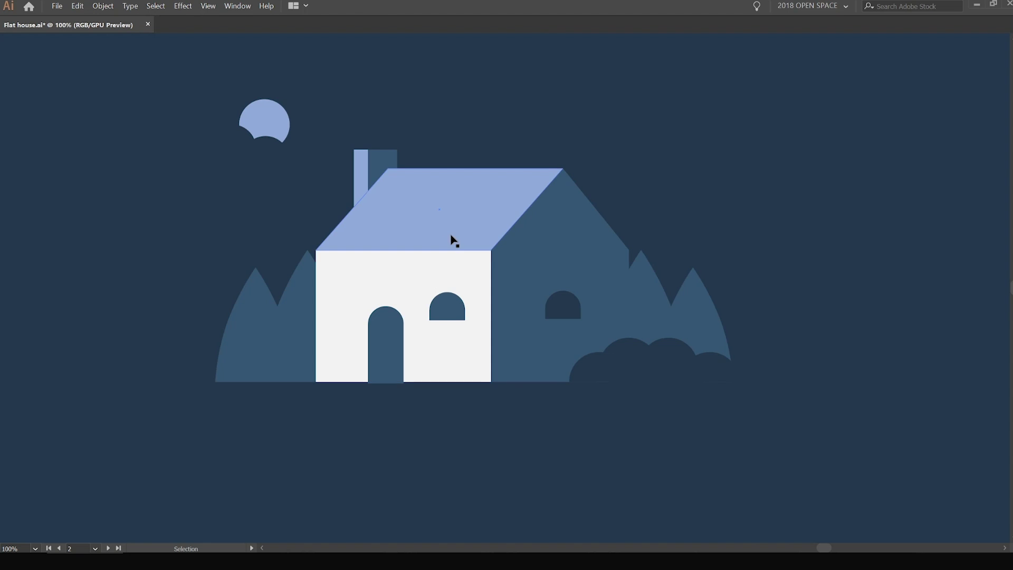
left_click_drag(438, 238, 549, 192)
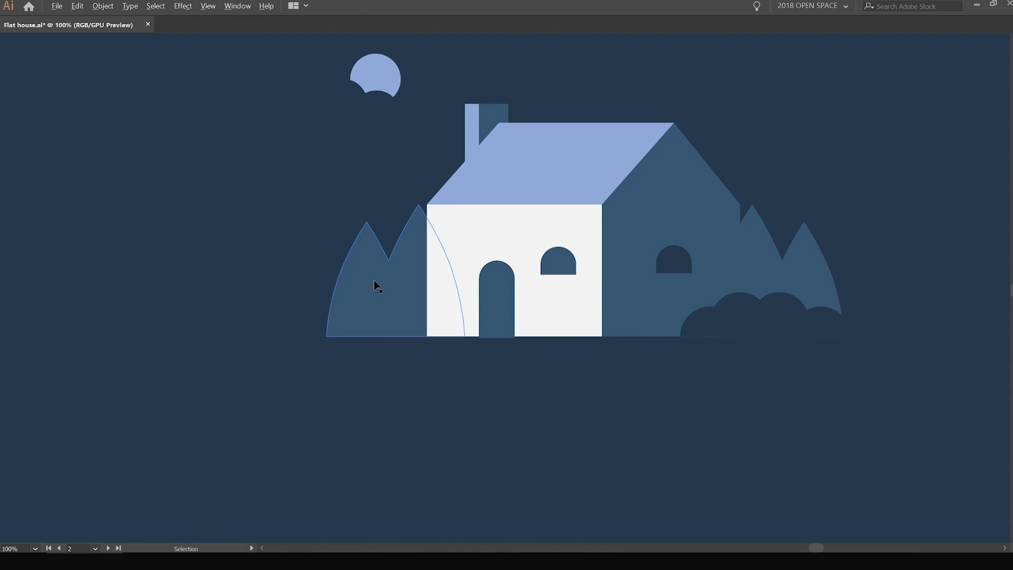
scroll(459, 298, "up", 2)
scroll(482, 308, "down", 1)
scroll(442, 316, "up", 2)
key("l")
scroll(416, 318, "up", 1)
left_click_drag(406, 307, 425, 320)
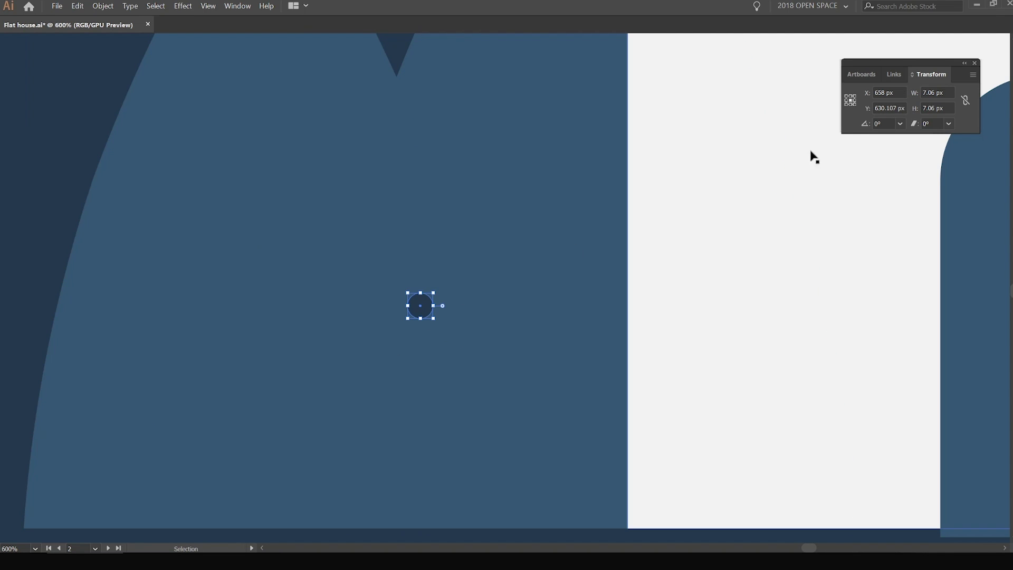
key("Tab")
left_click(915, 132)
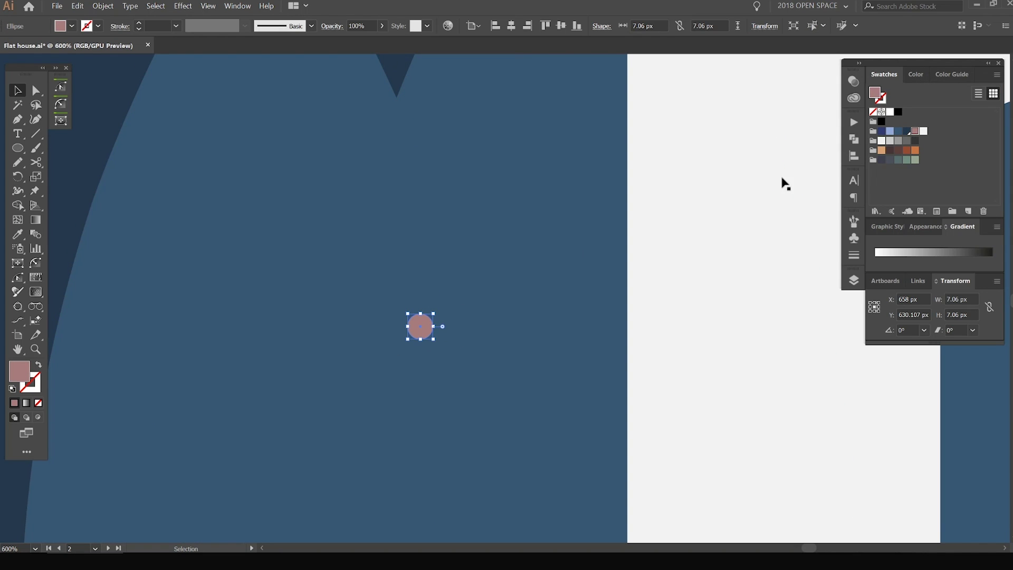
scroll(540, 252, "down", 1)
scroll(416, 326, "up", 1)
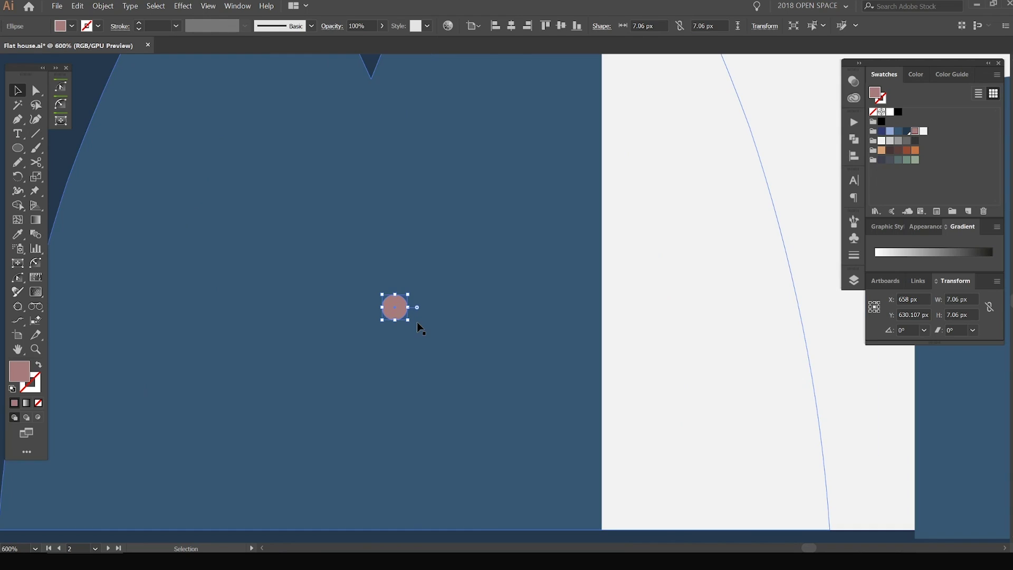
scroll(406, 316, "up", 1)
Add two smaller dots below the small circle to form a three-dot cluster on the tree.
left_click_drag(425, 348, 445, 372)
left_click_drag(474, 343, 427, 307)
scroll(510, 291, "up", 1)
scroll(393, 316, "down", 5)
scroll(455, 369, "down", 1)
scroll(416, 323, "up", 4)
Lock the tree shape behind the dots.
left_click(350, 331)
scroll(372, 349, "down", 5)
scroll(366, 340, "up", 3)
left_click(419, 325)
key("ctrl+2")
Fill all three dots on the tree with the light blue sampled from the roof.
left_click_drag(420, 327, 349, 409)
scroll(426, 366, "down", 1)
scroll(426, 368, "up", 2)
left_click_drag(405, 350, 415, 336)
scroll(415, 337, "down", 2)
key("i")
left_click_drag(381, 123, 400, 210)
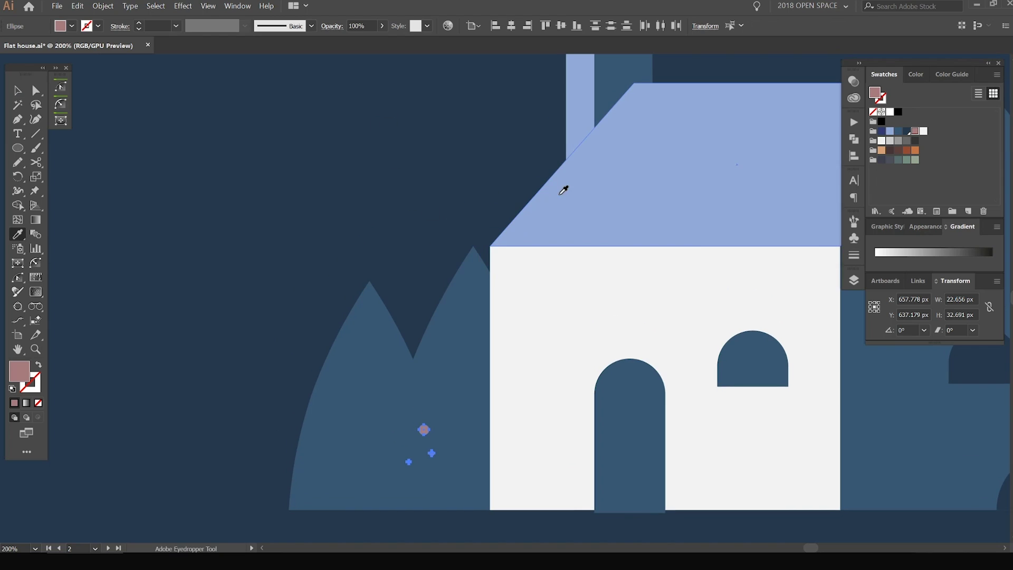
left_click(561, 195)
key("v")
left_click(448, 184)
Group the three light blue dots on the tree.
scroll(458, 190, "down", 2)
scroll(472, 299, "up", 2)
left_click_drag(430, 346, 430, 352)
key("ctrl+z")
left_click(417, 342, "shift")
left_click(394, 352, "shift")
key("ctrl+g")
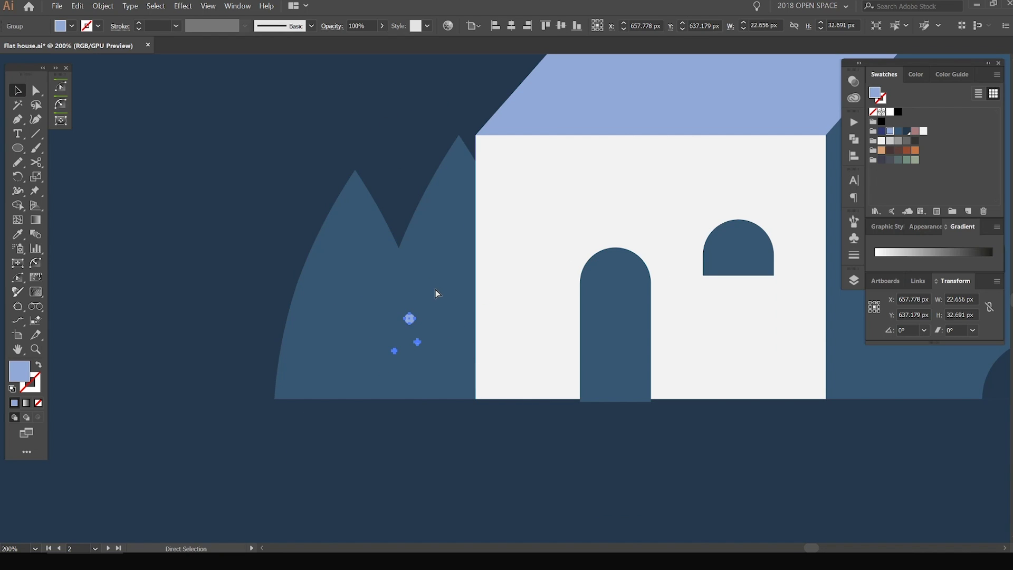
Place a copy of the dot group on the lower part of the gable wall.
left_click(435, 290)
scroll(419, 333, "up", 2)
left_click_drag(405, 298, 432, 333)
scroll(437, 310, "down", 2)
left_click(447, 288)
left_click_drag(447, 294, 763, 293)
scroll(768, 287, "up", 3)
Duplicate individual dots within the gable wall's group and rearrange them into a fuller, irregular cluster.
key("a")
left_click_drag(688, 275, 642, 260)
left_click_drag(717, 343, 632, 311)
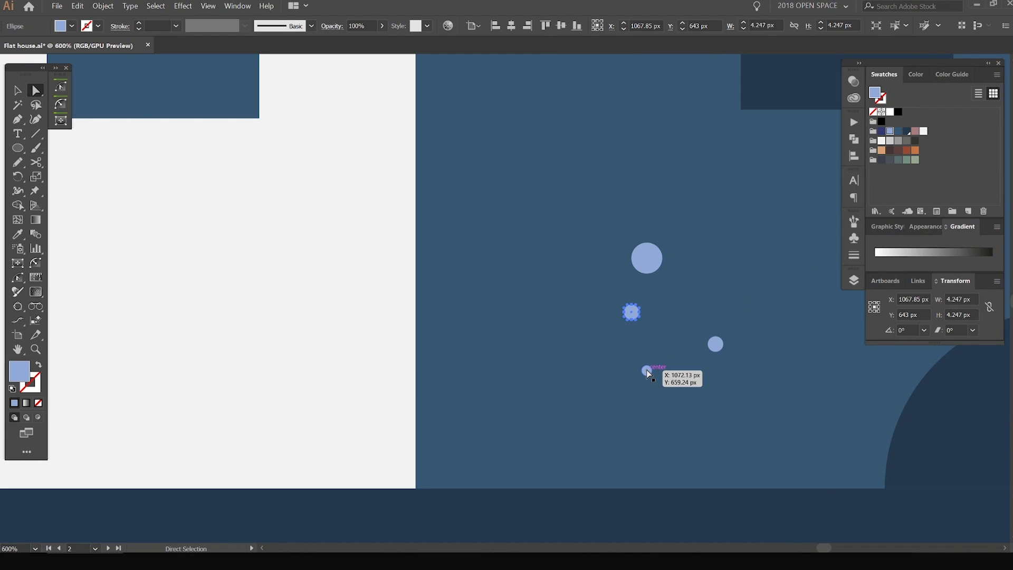
scroll(688, 369, "up", 2)
left_click_drag(608, 375, 628, 425)
left_click_drag(745, 326, 633, 338)
left_click_drag(582, 256, 715, 218)
left_click(768, 213)
key("ctrl+z")
left_click_drag(630, 425, 689, 259)
left_click(722, 196)
Clear the selection, hide the panels and review the whole illustration with its dot details.
scroll(720, 195, "down", 6)
left_click_drag(691, 198, 556, 253)
scroll(622, 271, "down", 1)
left_click_drag(652, 348, 606, 381)
scroll(607, 382, "down", 3)
left_click(627, 374)
key("v")
scroll(665, 335, "up", 1)
left_click_drag(628, 288, 584, 219)
left_click(555, 270)
left_click(573, 254)
scroll(567, 255, "up", 1)
key("Tab")
scroll(869, 260, "down", 1)
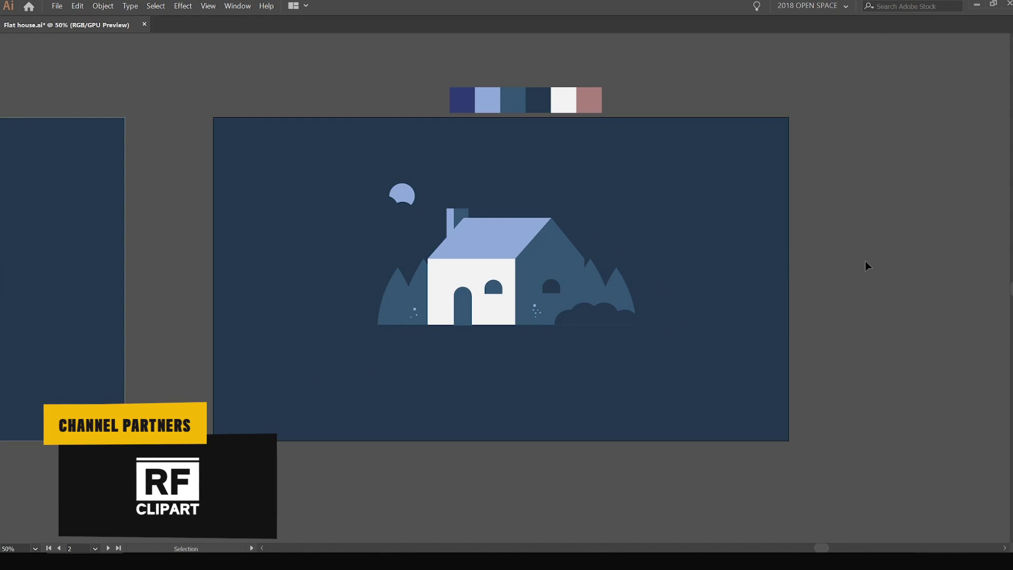